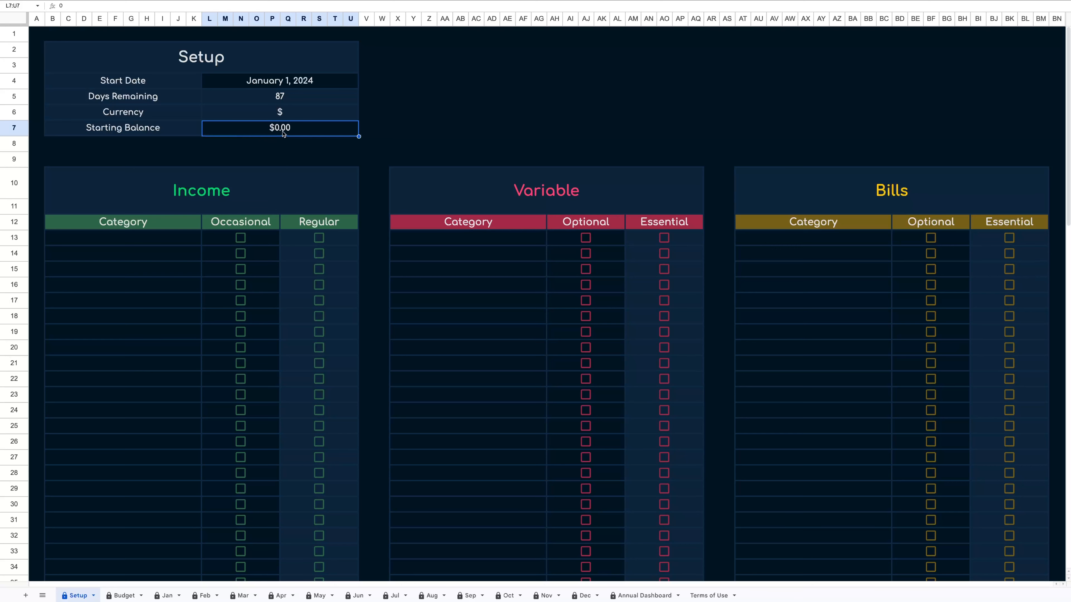
# Enter Paycheck 1 as the first income category.
pyautogui.scroll(-5, 260, 181)
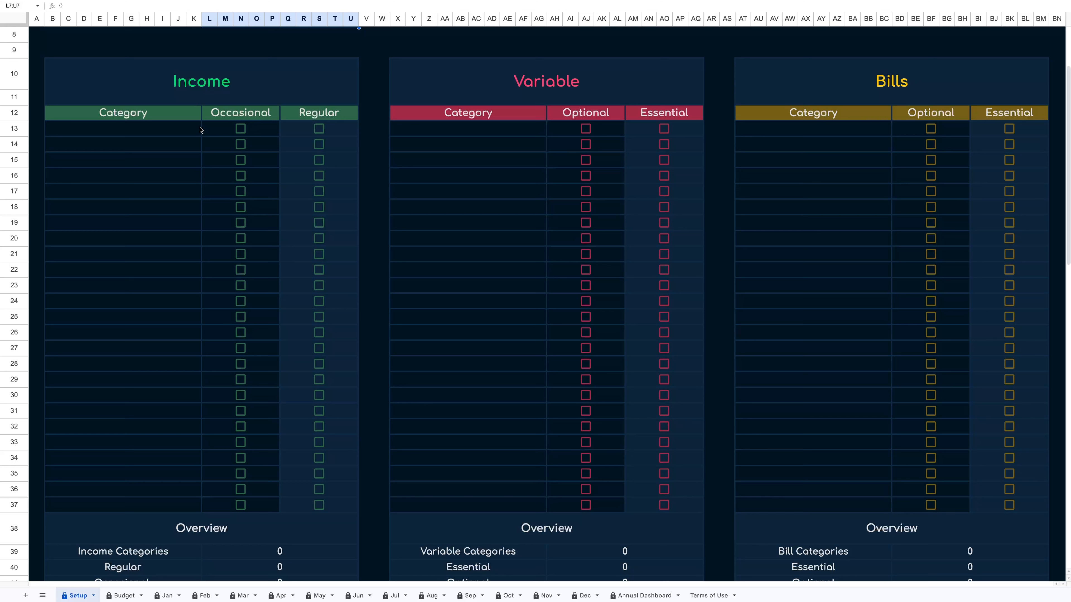
pyautogui.click(192, 130)
pyautogui.write('Paycheck 1')
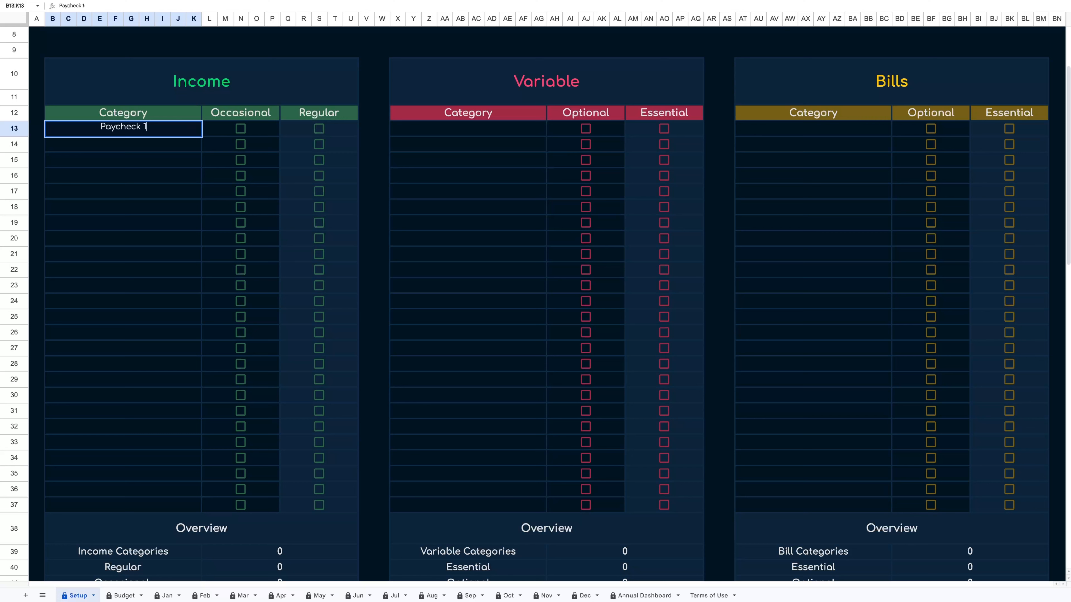
pyautogui.press('Return')
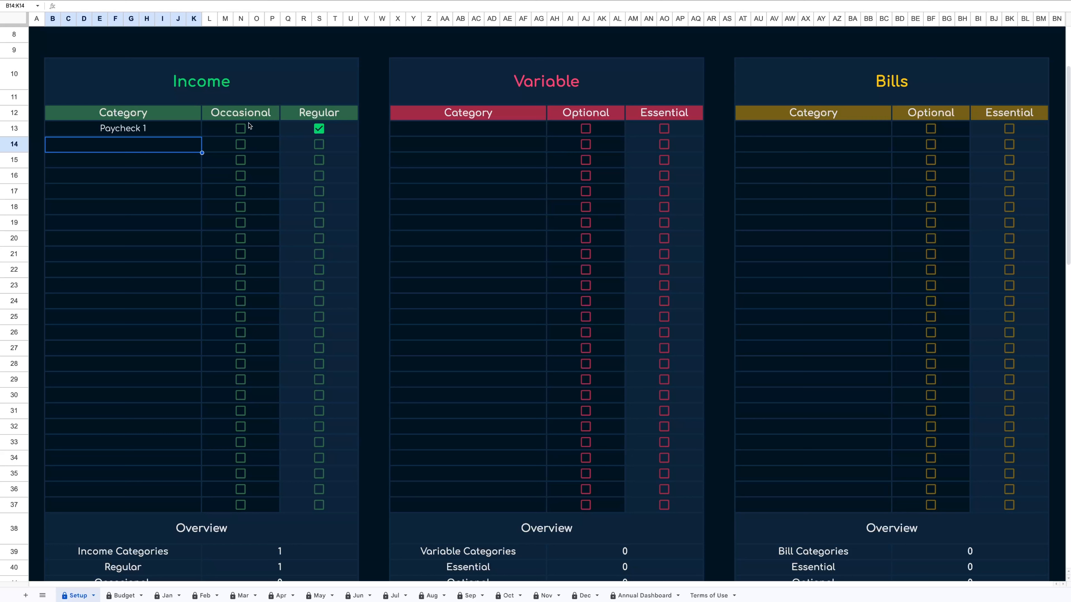
# Mark Paycheck 1 and the second income row as Regular income.
pyautogui.click(240, 129)
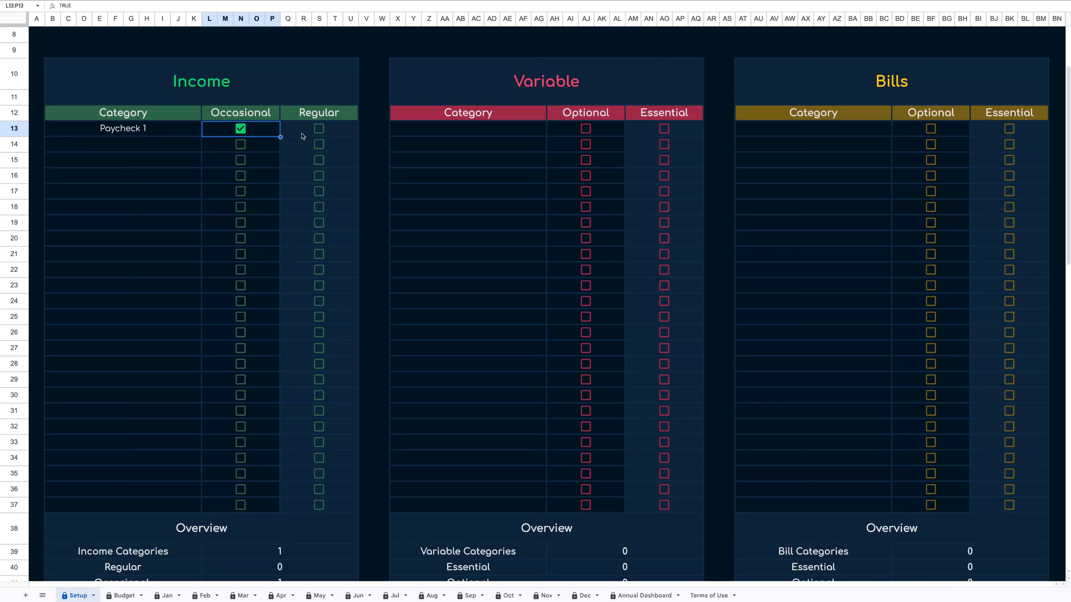
pyautogui.click(242, 131)
pyautogui.click(318, 132)
pyautogui.click(320, 147)
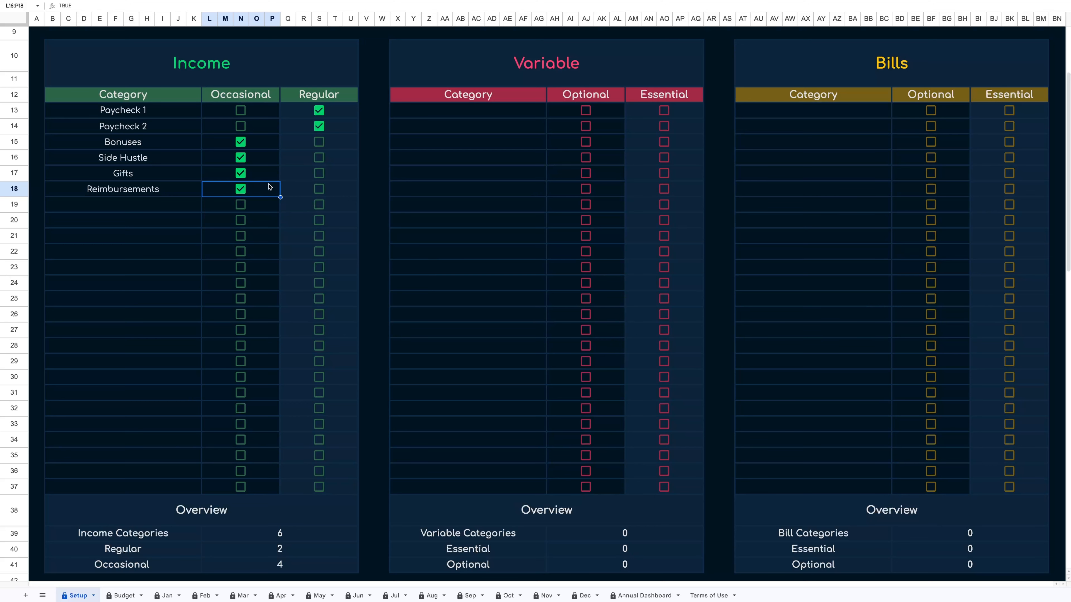
# Enter Groceries as the first Variable expense category.
pyautogui.scroll(-1, 215, 308)
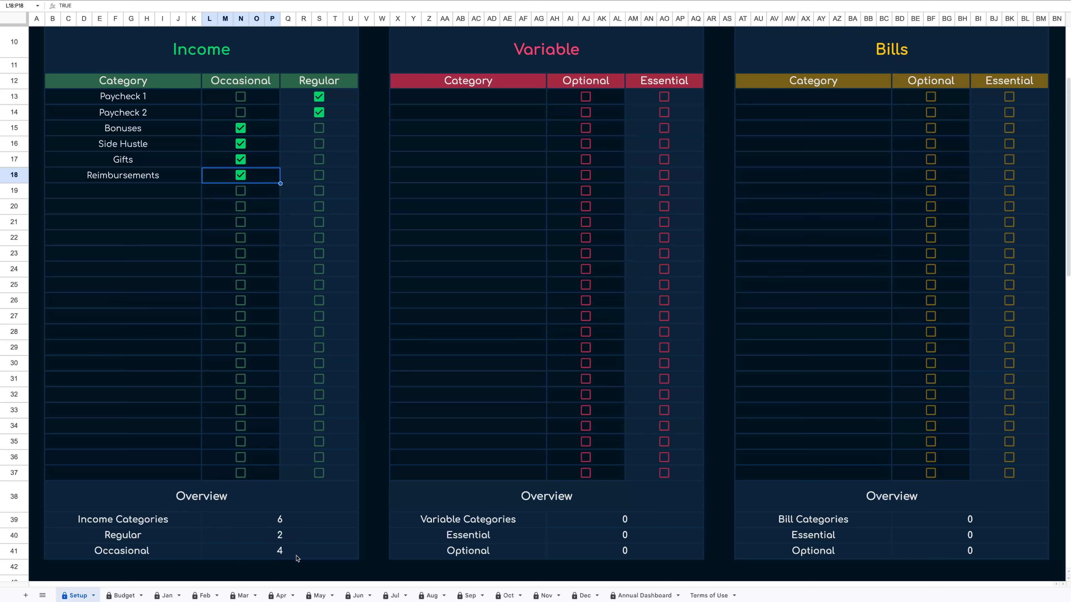
pyautogui.scroll(1, 350, 511)
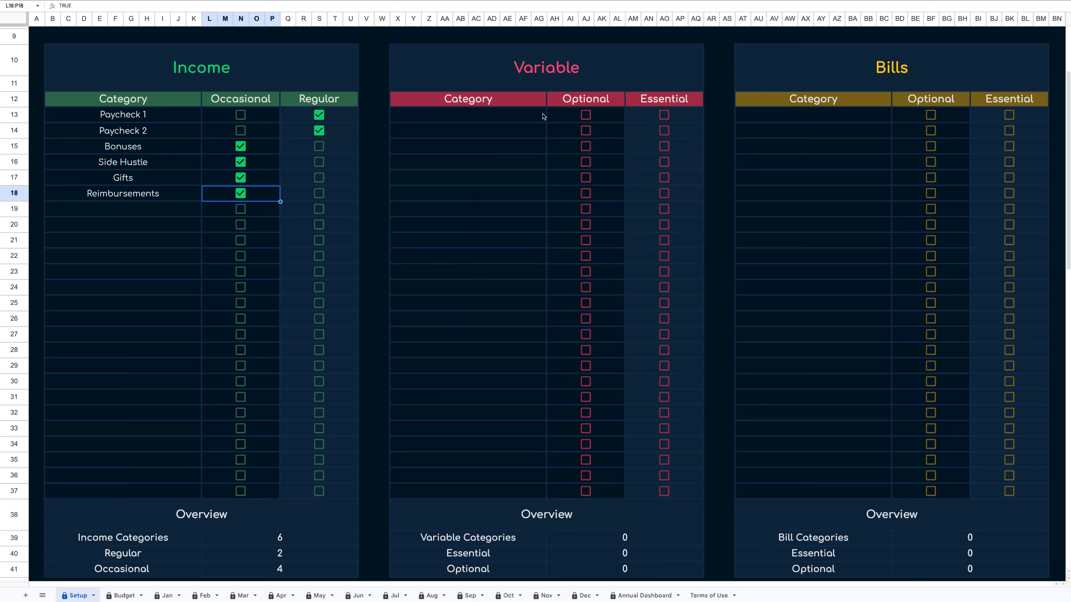
pyautogui.click(514, 117)
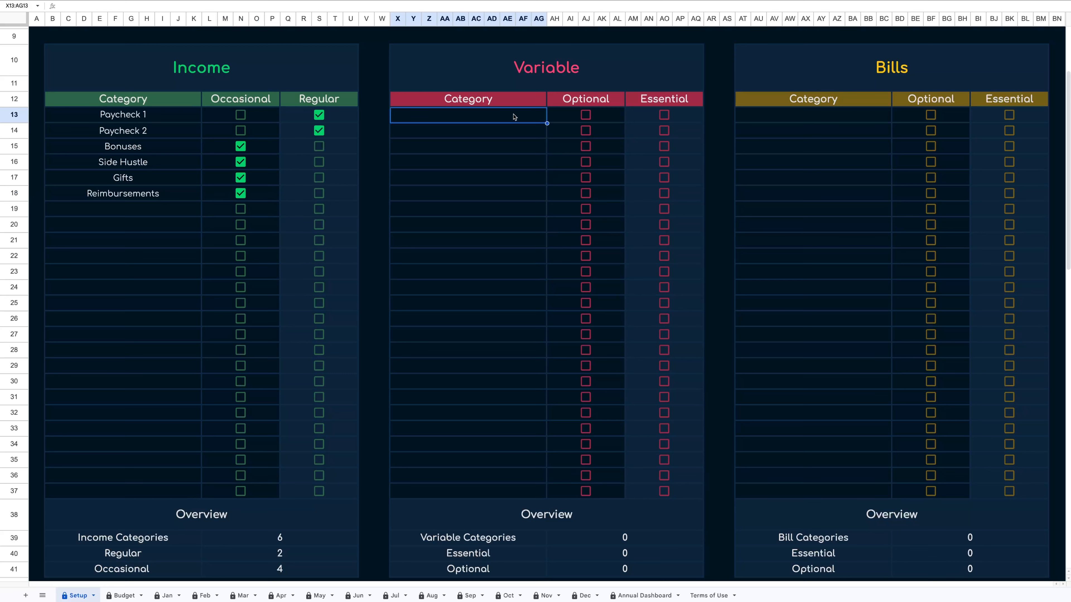
pyautogui.write('Groceries')
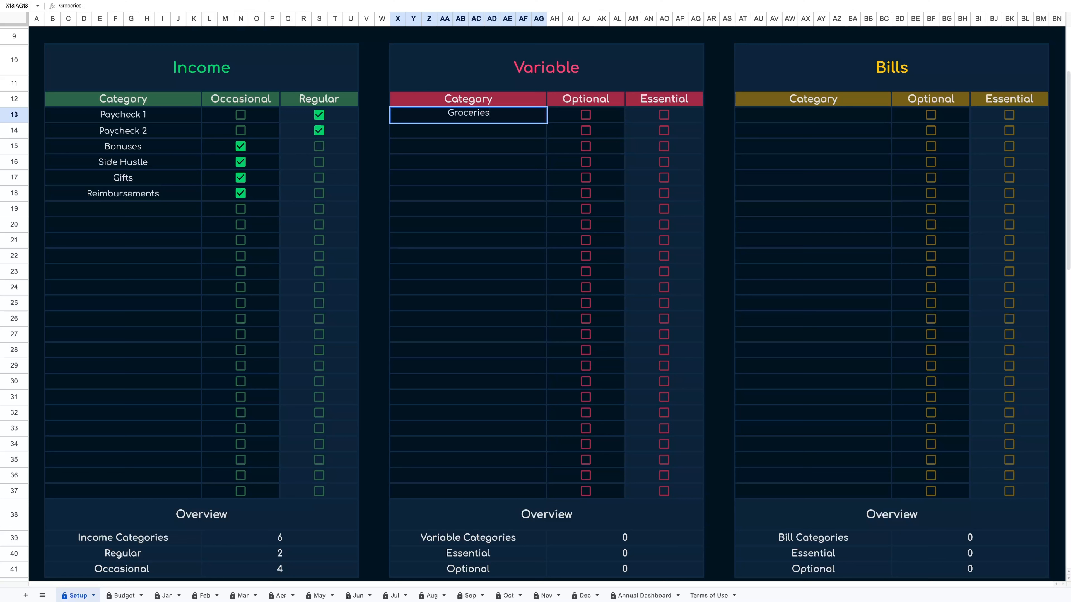
pyautogui.press('Return')
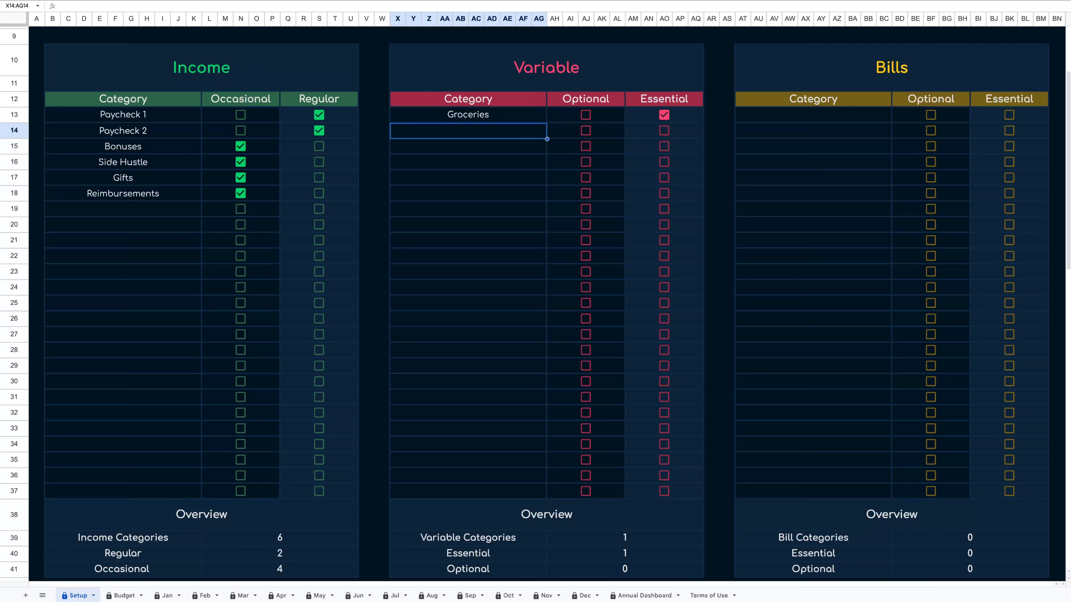
# Add Dining Out as the second Variable category and mark it Optional.
pyautogui.write('Din')
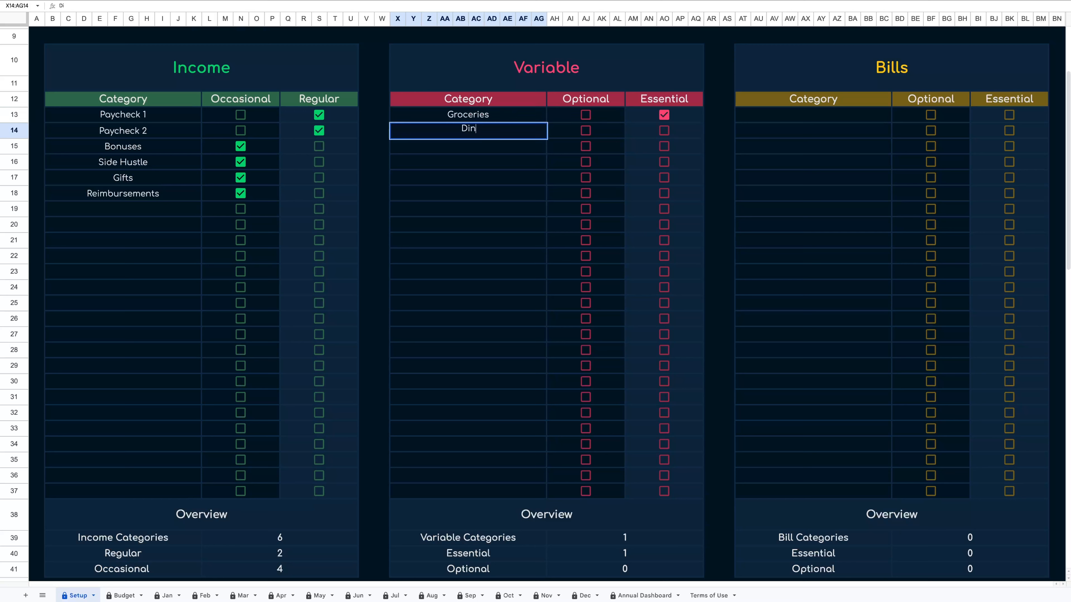
pyautogui.write('ing Out')
pyautogui.press('Return')
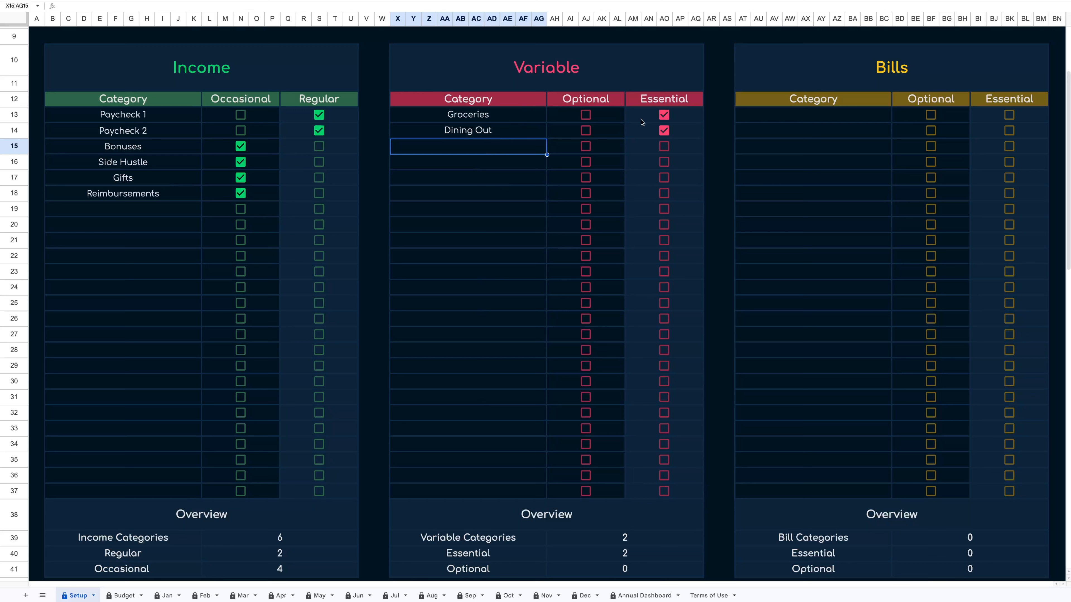
pyautogui.click(585, 131)
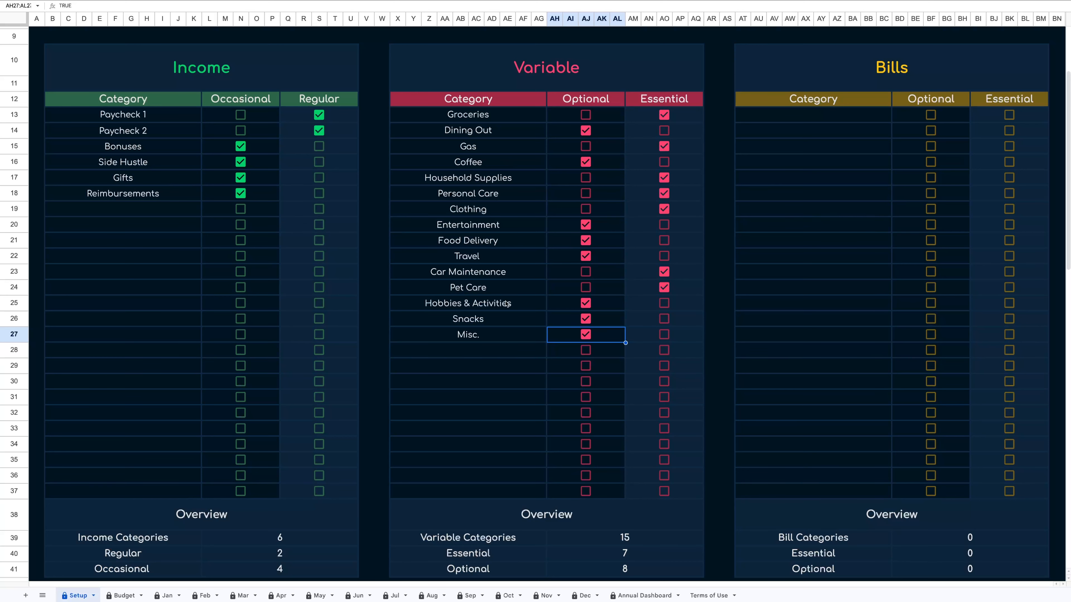
# Fill in the Bills categories, from Electricity to Maintenance Fees, starting at the first Bills row.
pyautogui.scroll(-1, 507, 303)
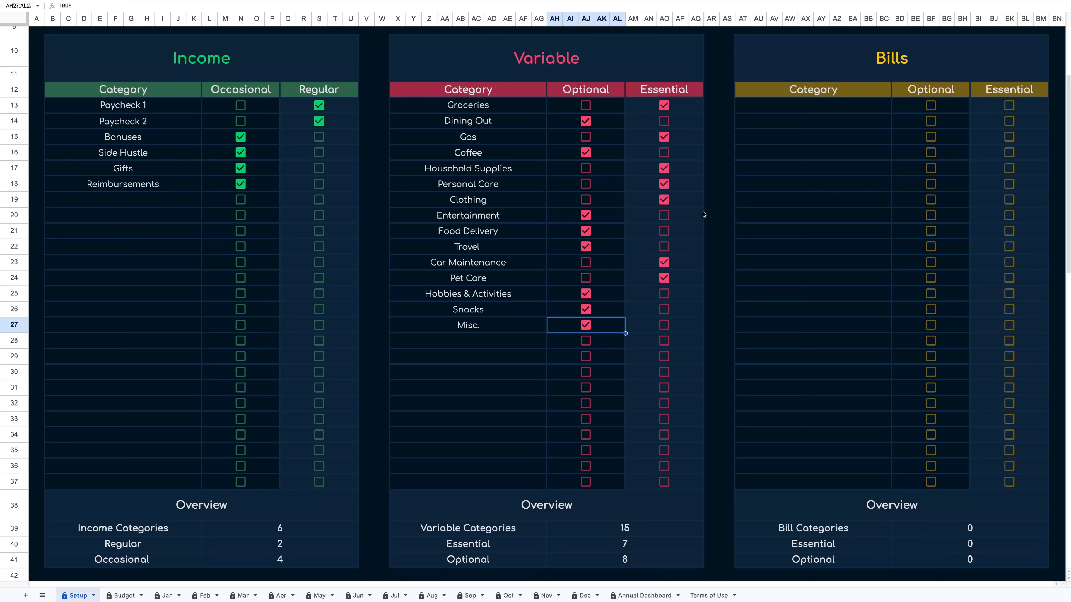
pyautogui.click(867, 110)
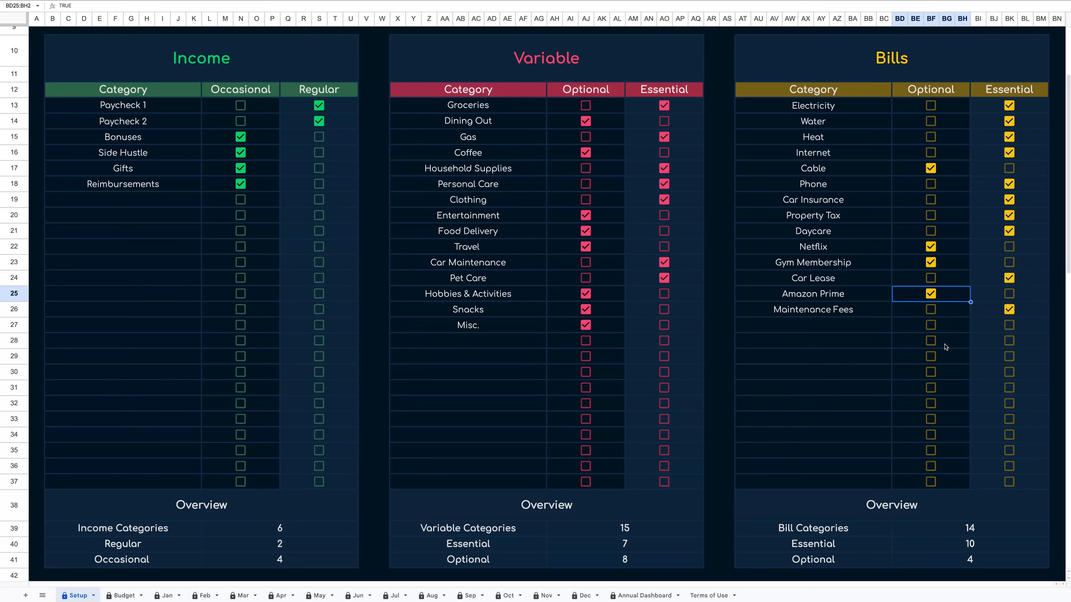
# Paste the debt categories list into the Debt category column starting at the first row.
pyautogui.scroll(-1, 915, 464)
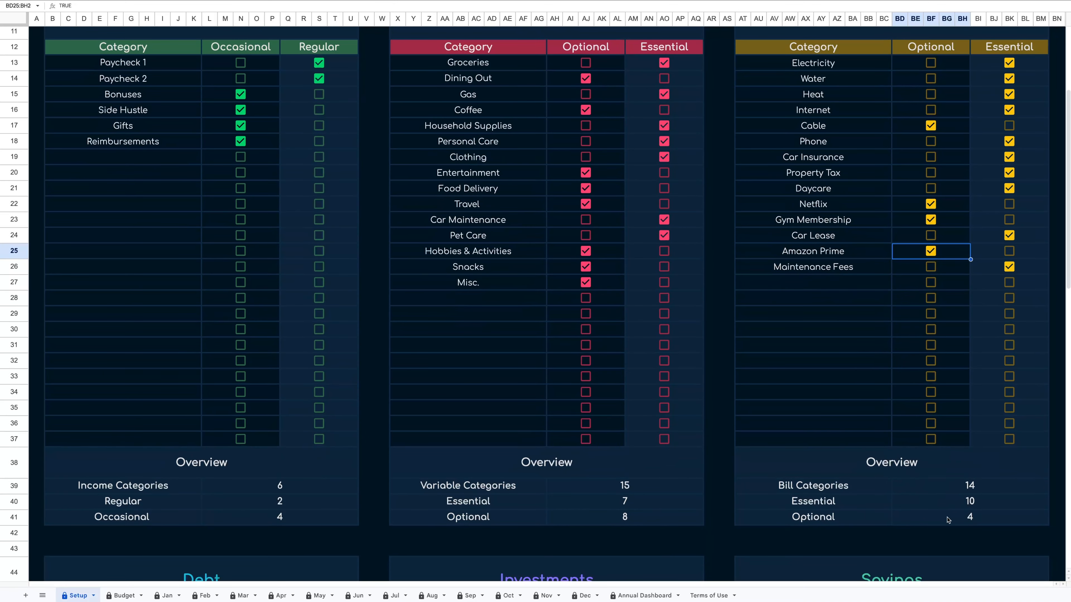
pyautogui.scroll(-9, 256, 327)
pyautogui.scroll(-2, 254, 329)
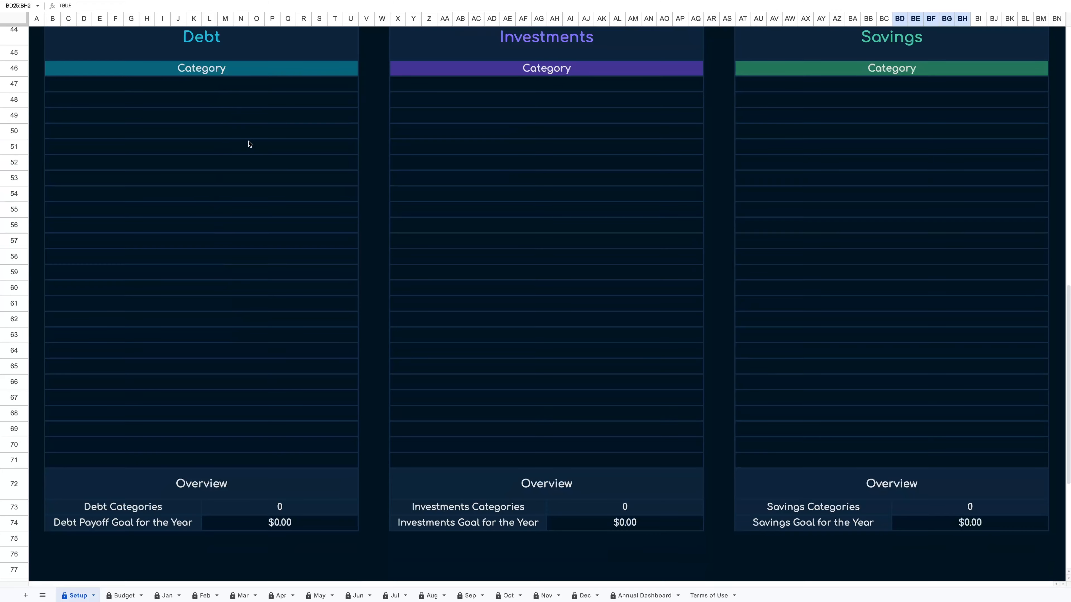
pyautogui.scroll(1, 248, 143)
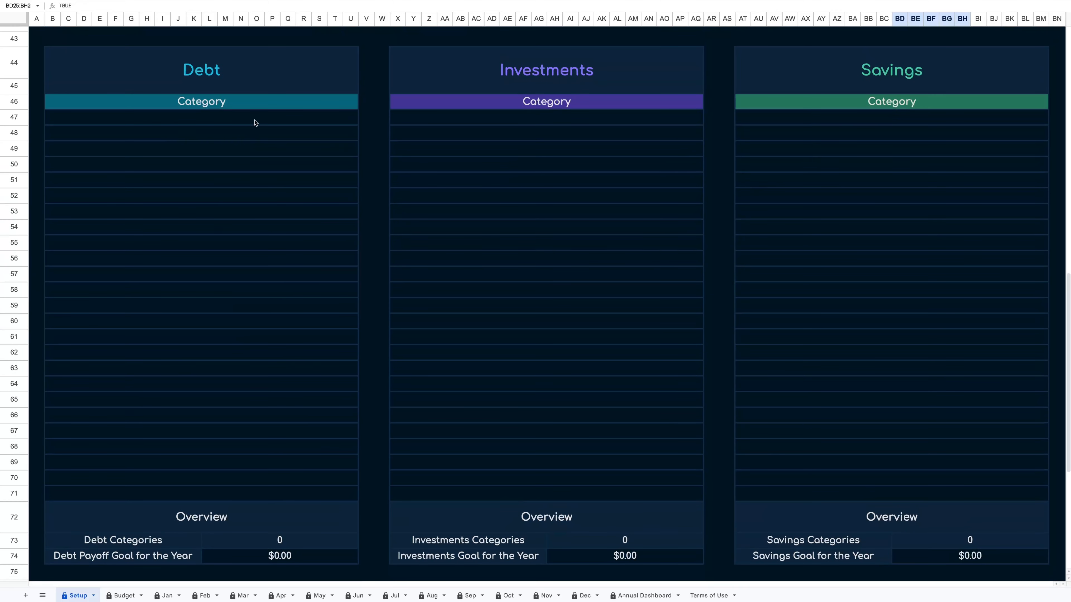
pyautogui.click(255, 123)
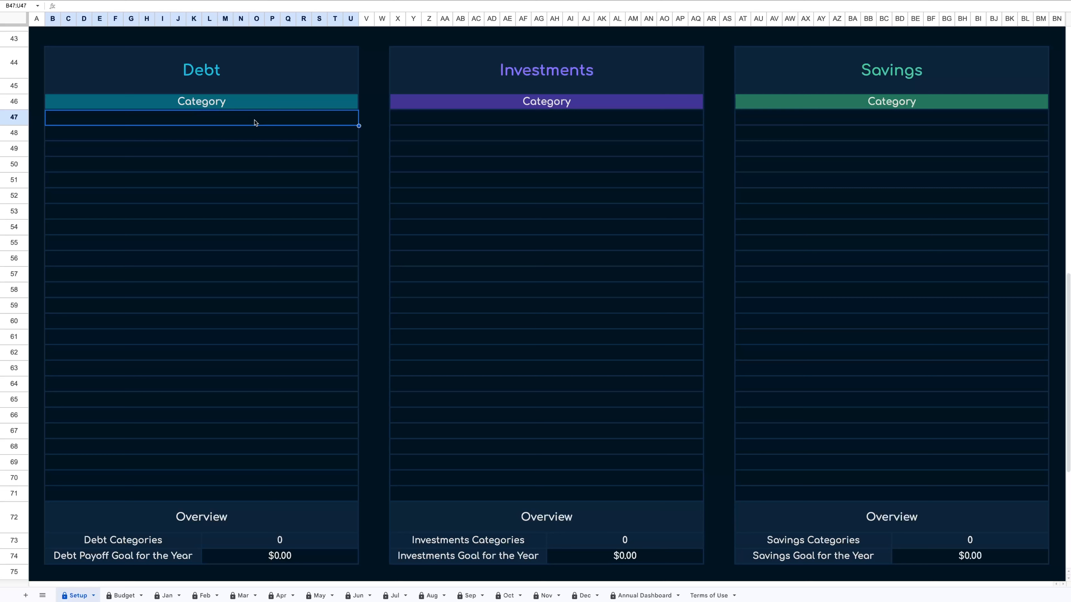
pyautogui.write('Mortgage Student Loan Business Loan Line of Credit Credit Card 1 Credit Card 2')
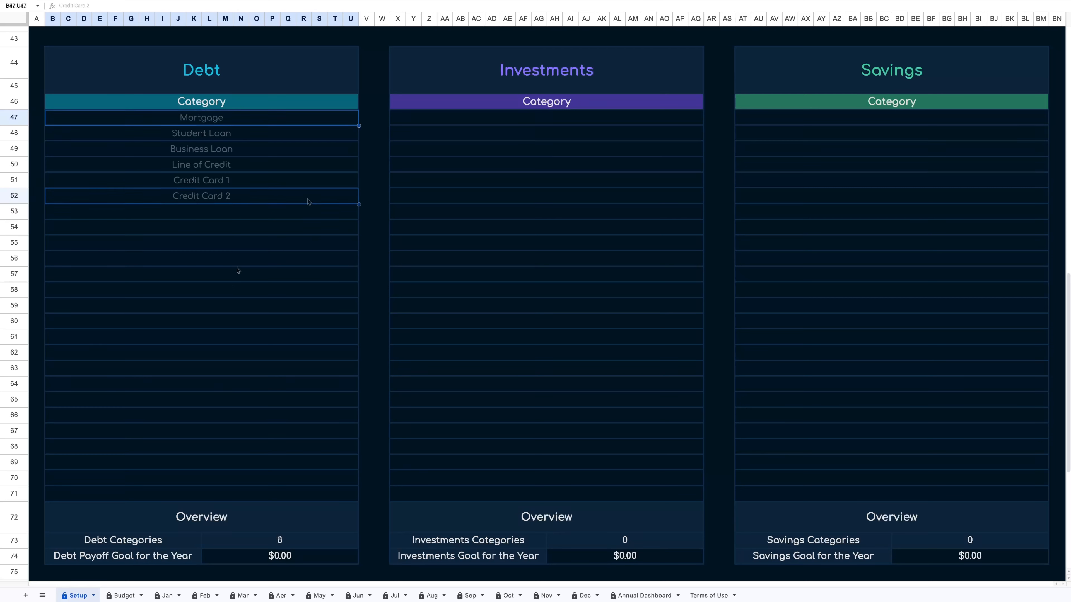
pyautogui.click(307, 201)
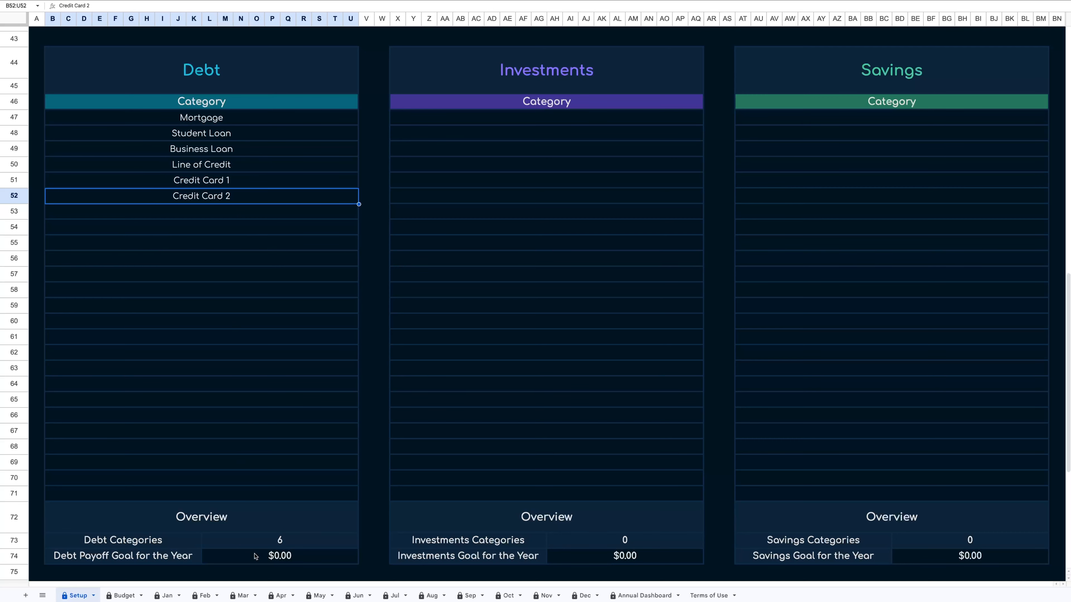
# Set the Debt Payoff Goal for the Year to 25000.
pyautogui.scroll(15, 192, 378)
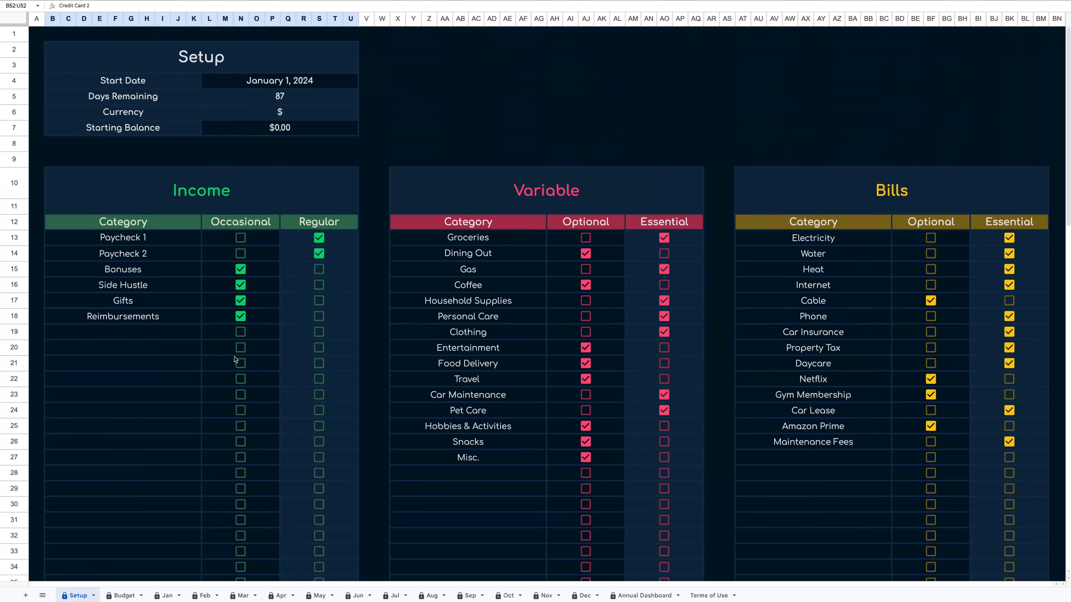
pyautogui.scroll(-9, 229, 395)
pyautogui.scroll(-6, 228, 395)
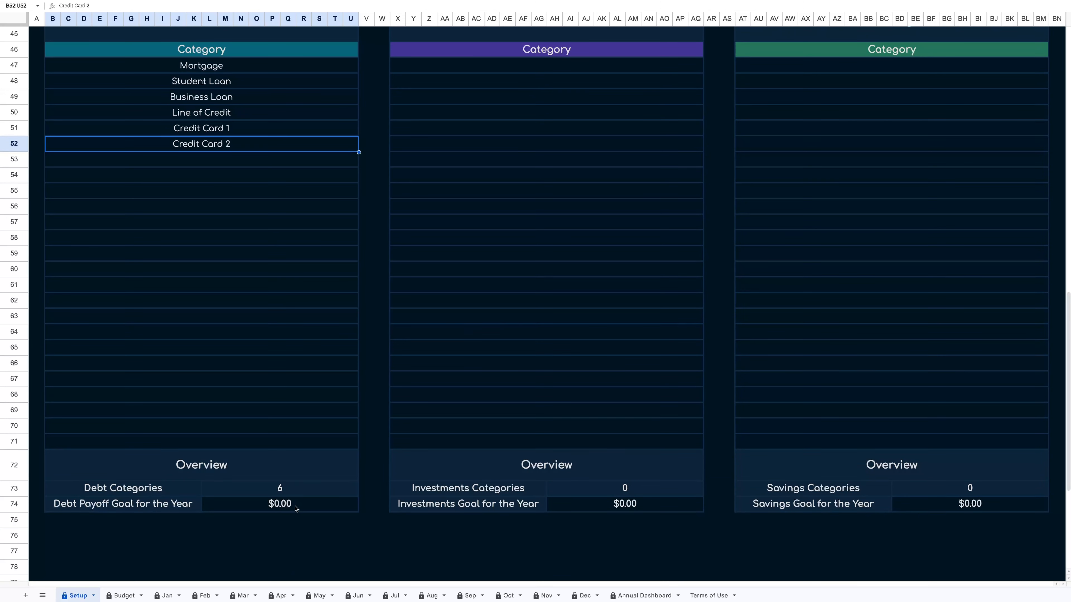
pyautogui.click(296, 509)
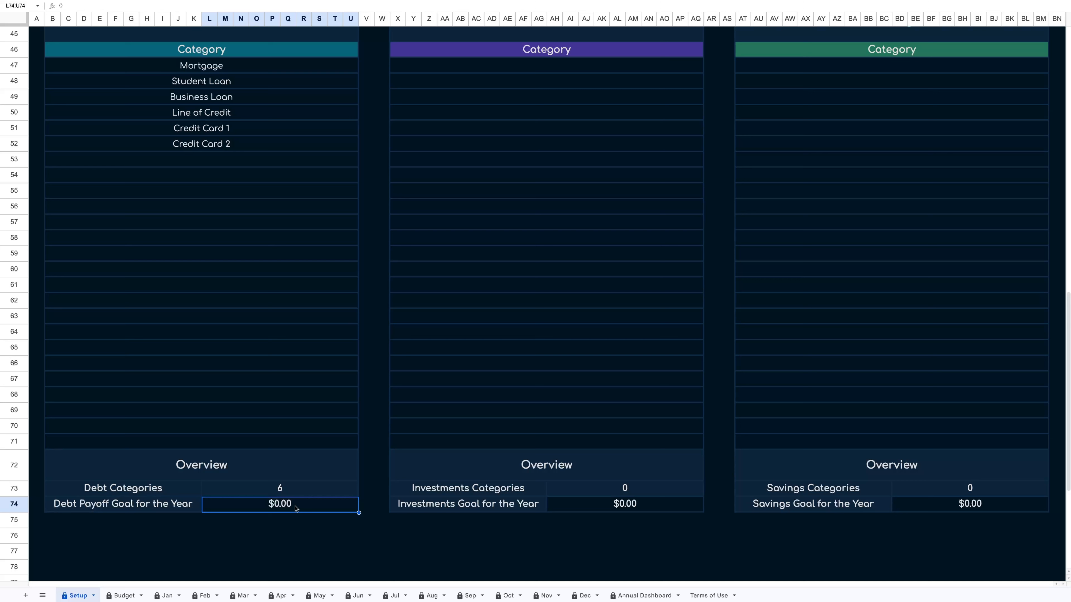
pyautogui.write('25000')
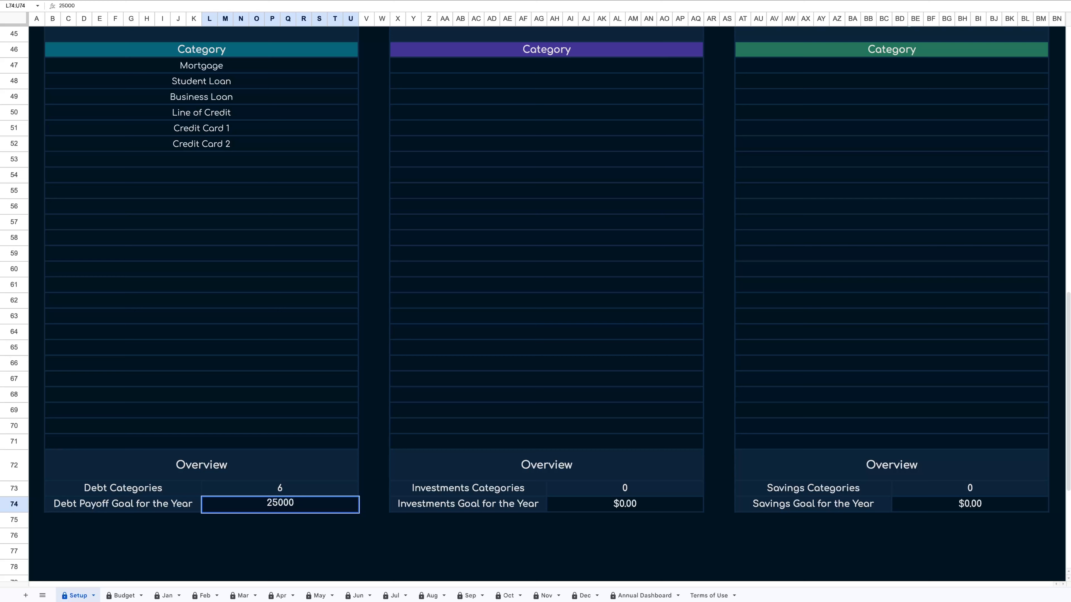
pyautogui.press('Return')
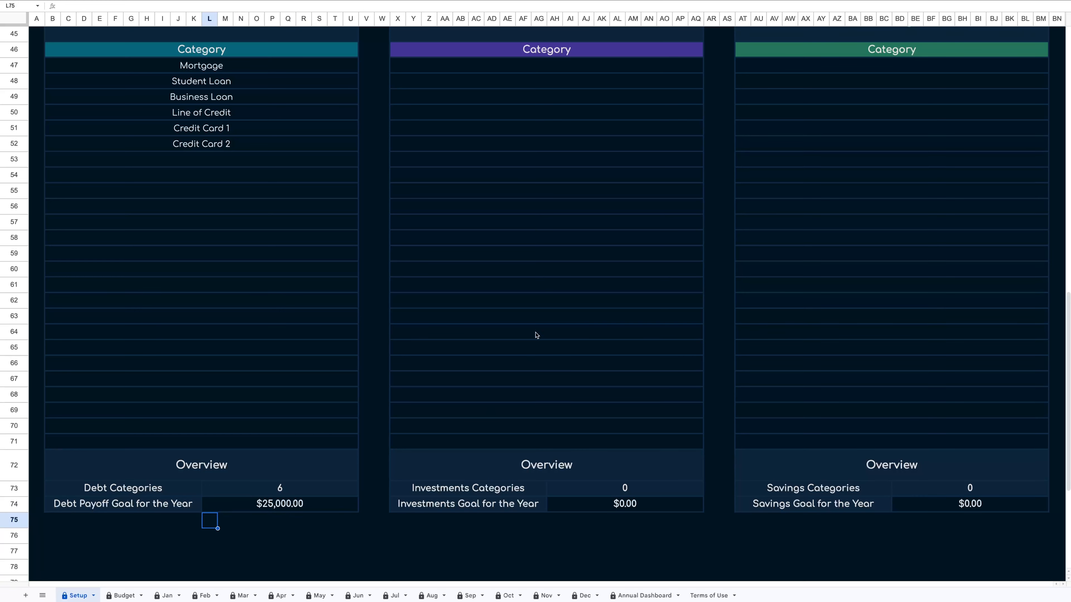
# Enter the Investments categories Stocks, Forex, Crypto and Mutual Funds starting at the first row.
pyautogui.scroll(3, 556, 163)
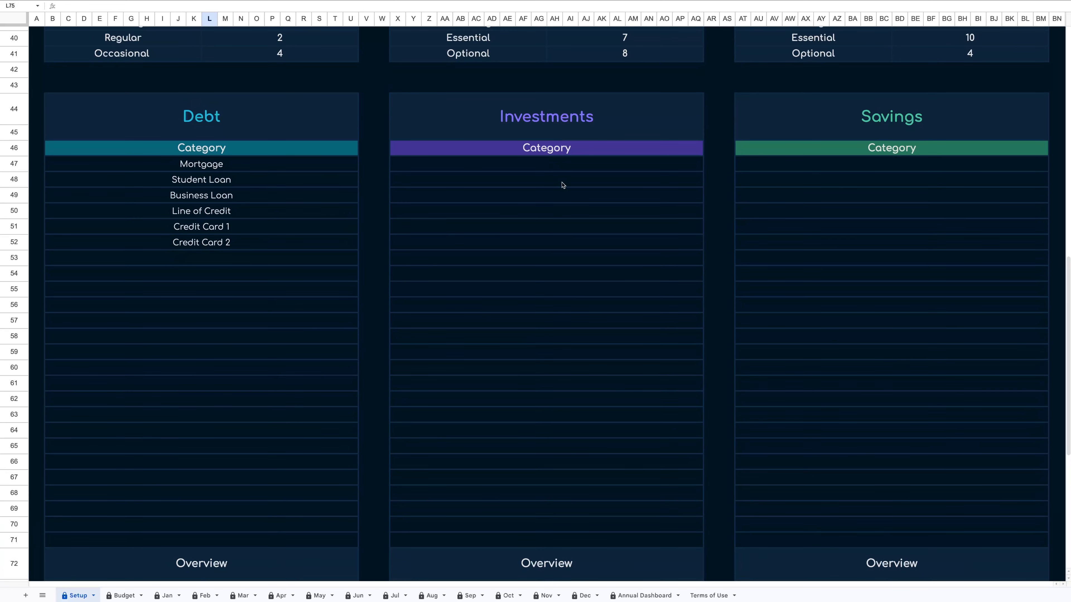
pyautogui.click(567, 166)
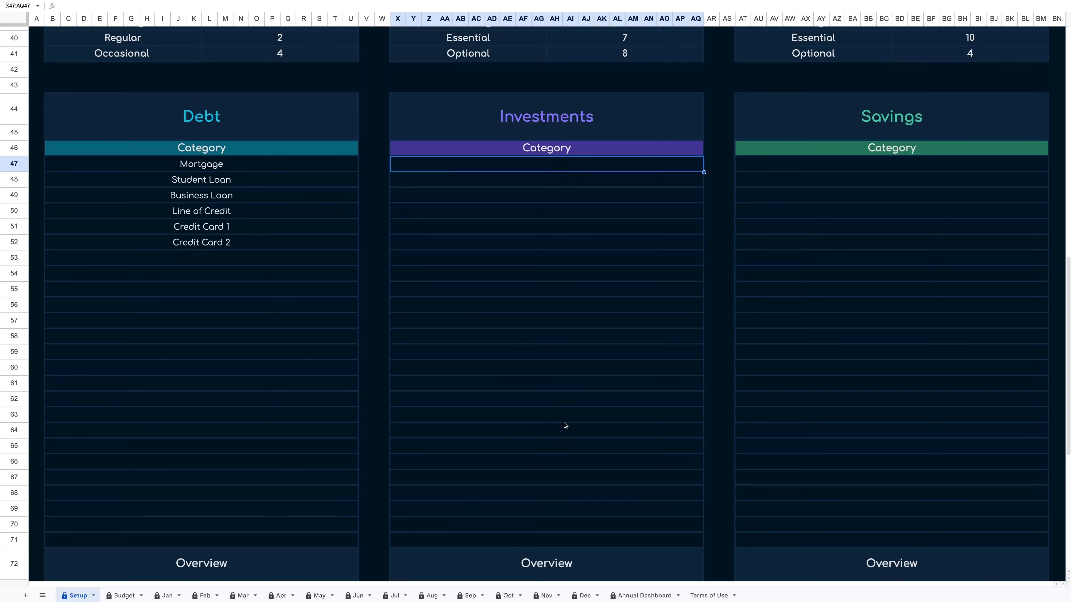
pyautogui.scroll(-1, 565, 425)
pyautogui.scroll(-1, 565, 425)
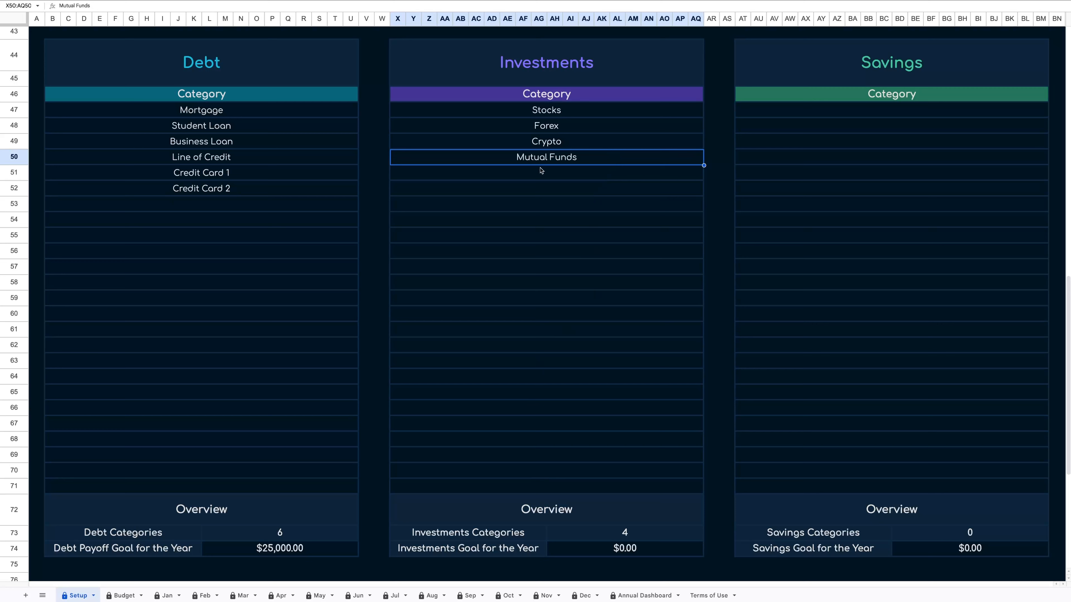
# Set the Investments Goal for the Year to 6000.
pyautogui.click(615, 553)
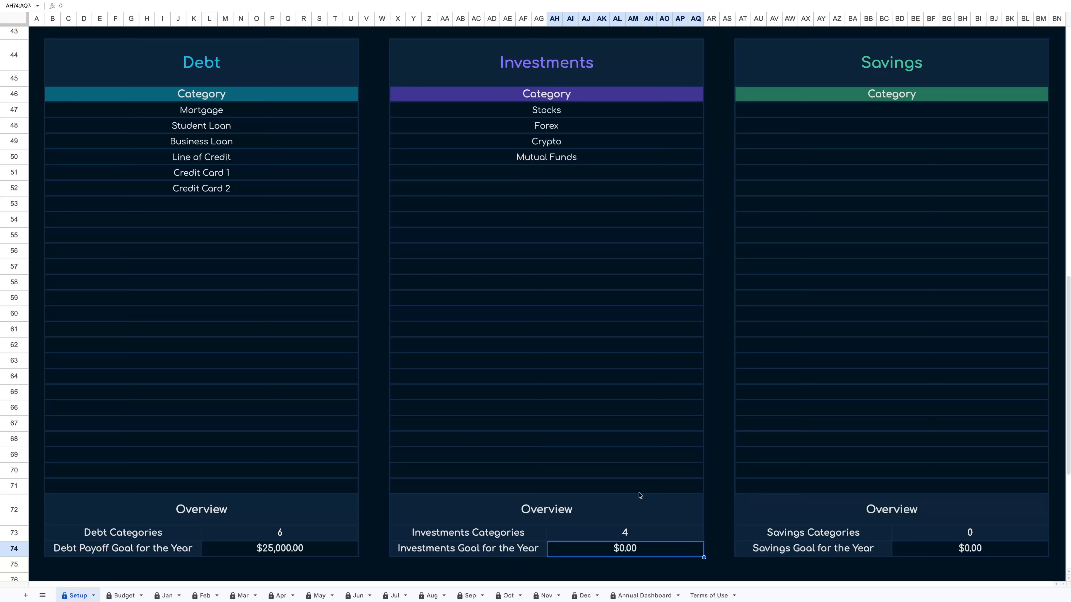
pyautogui.write('6000')
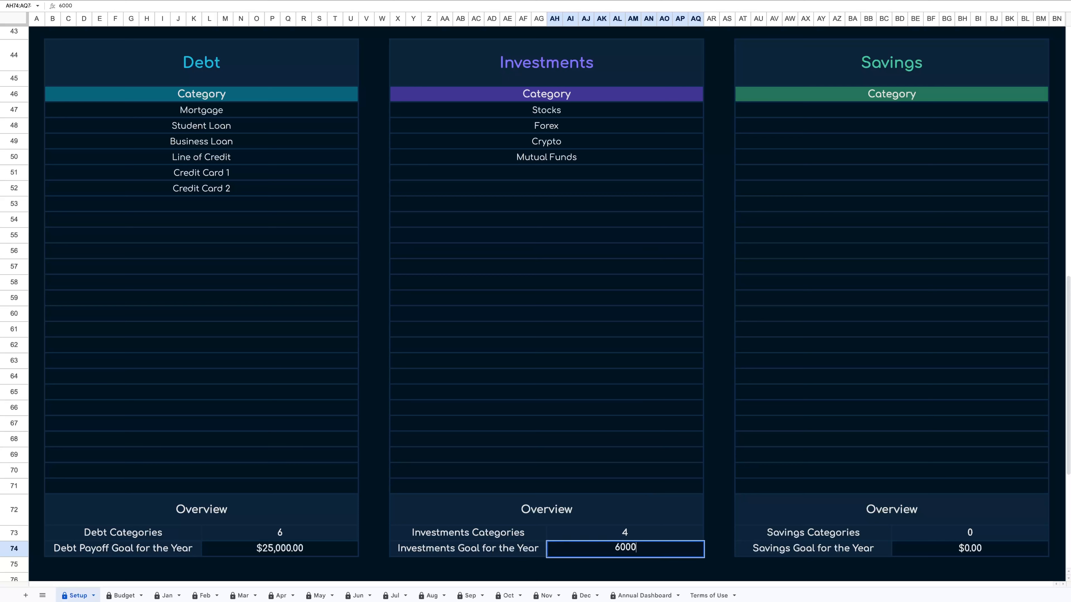
pyautogui.press('Return')
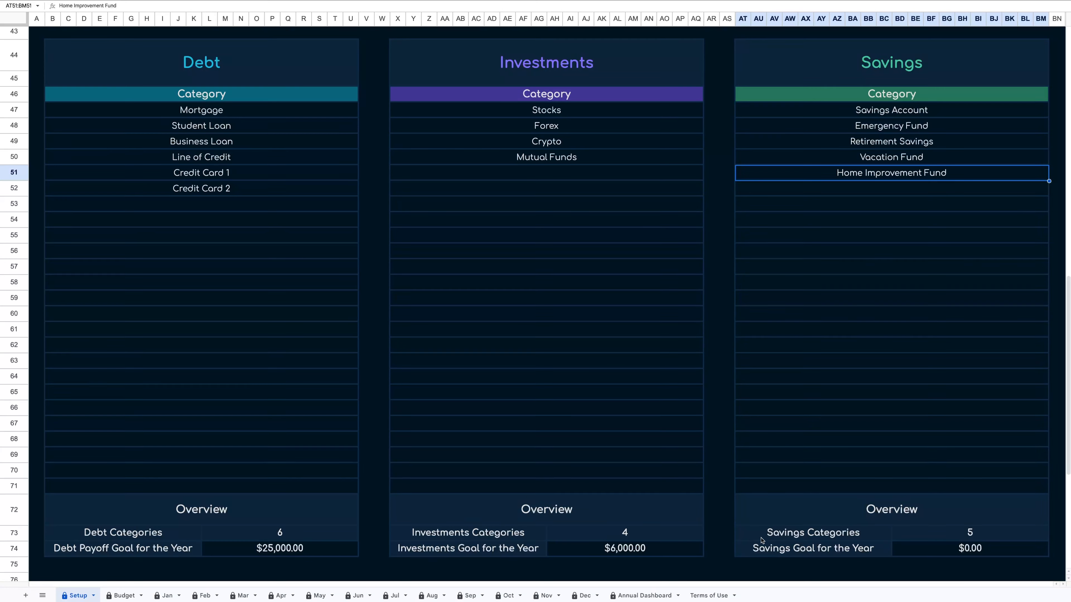
# Set the Savings Goal for the Year to 5000.
pyautogui.click(938, 551)
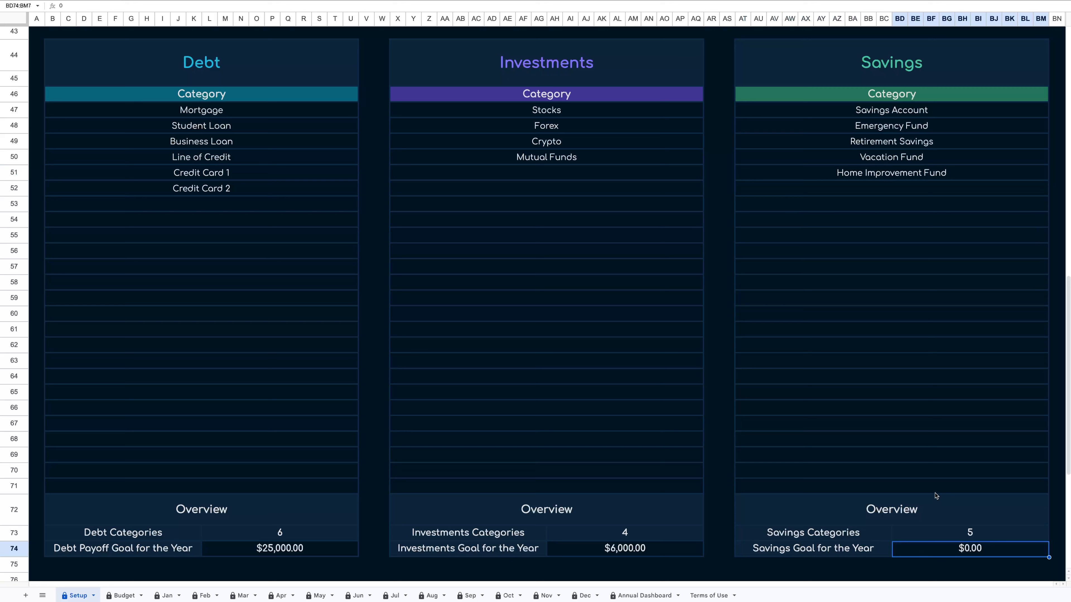
pyautogui.write('5000')
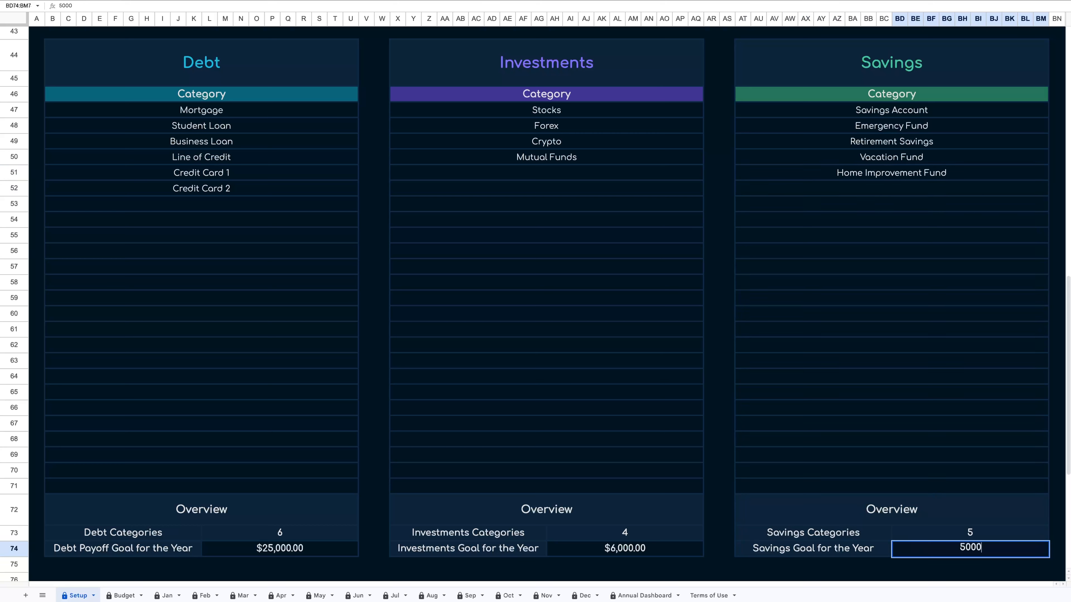
pyautogui.press('Return')
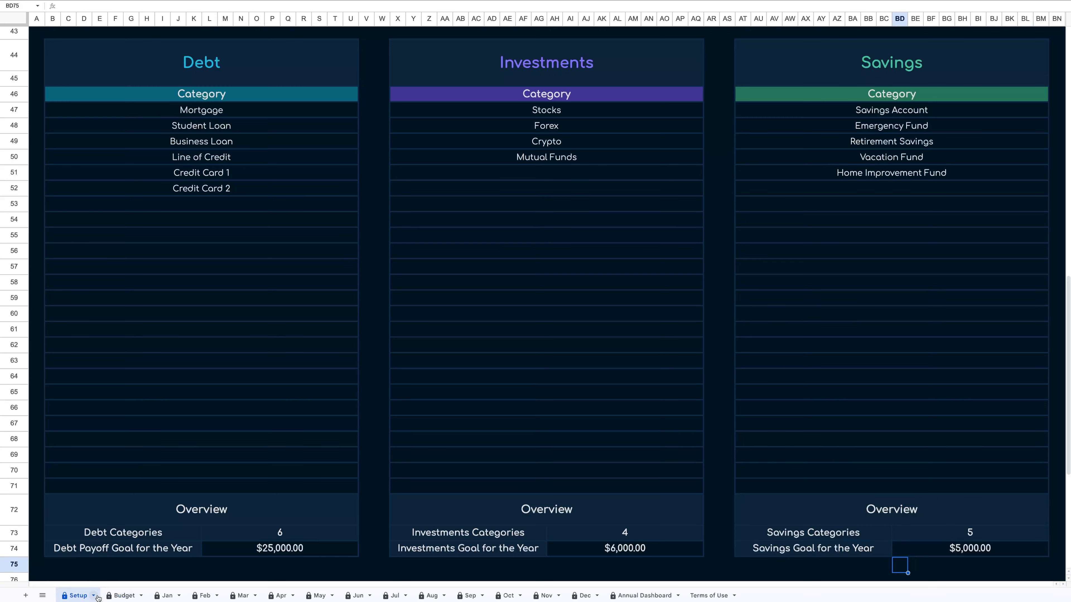
# On the Budget sheet, enter 3000 as the January amount for Paycheck 1 in the Income table.
pyautogui.click(127, 596)
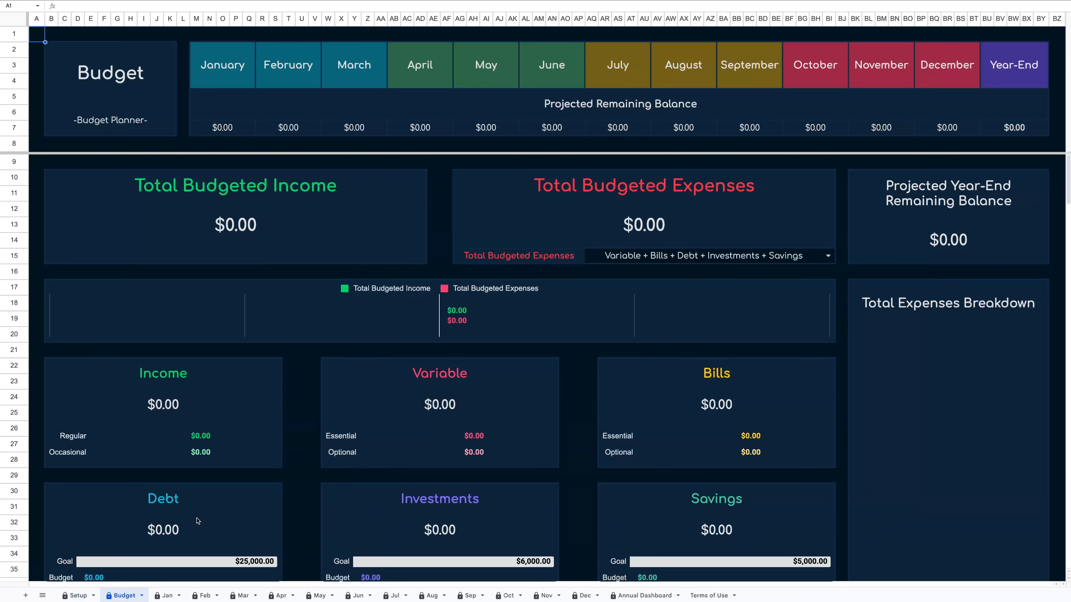
pyautogui.scroll(-10, 229, 492)
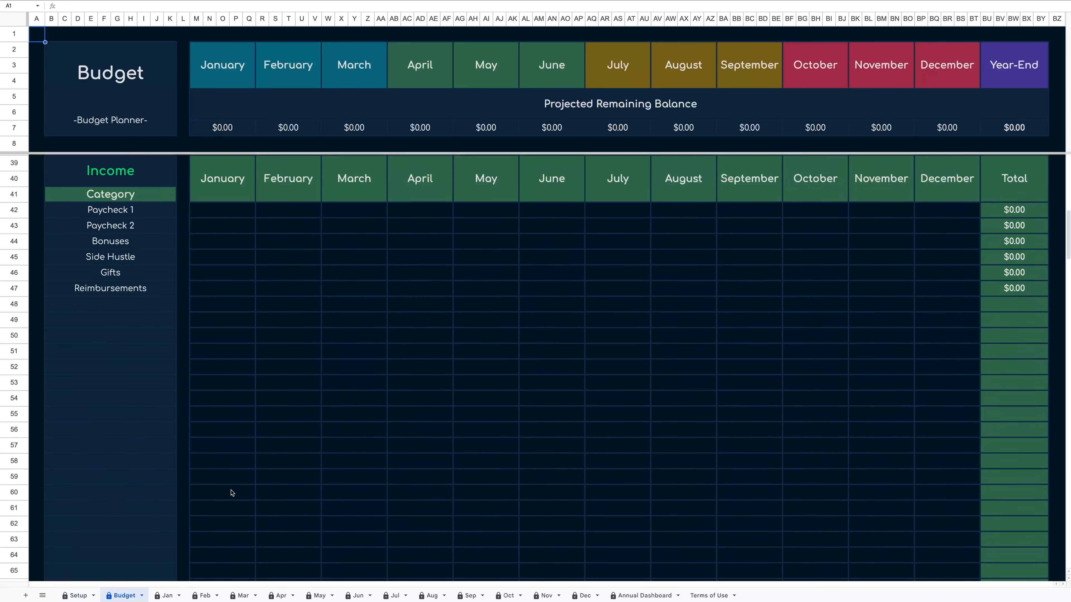
pyautogui.scroll(-7, 231, 492)
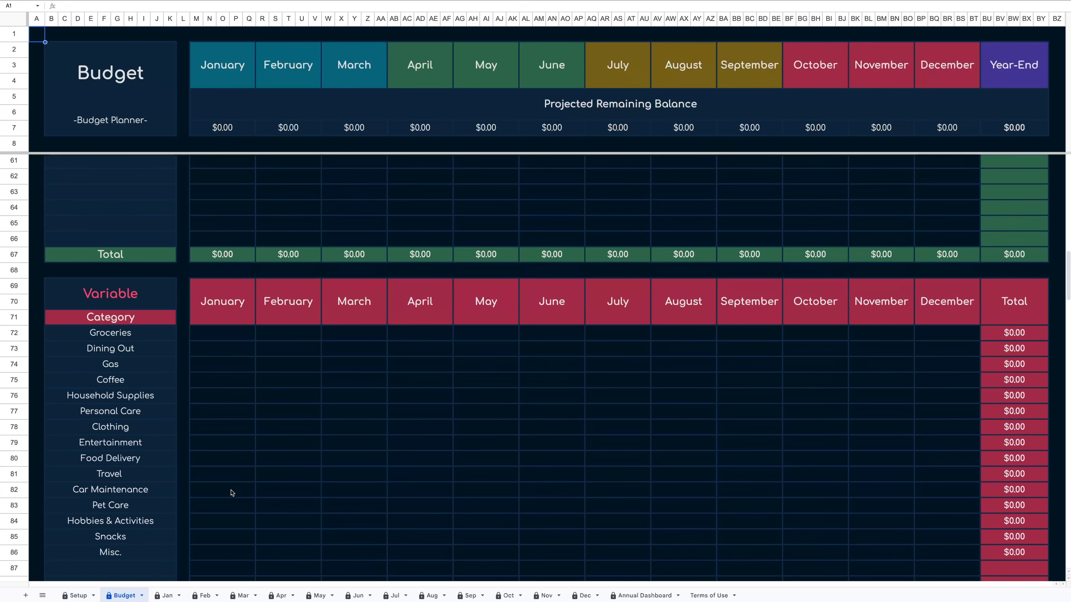
pyautogui.scroll(17, 231, 492)
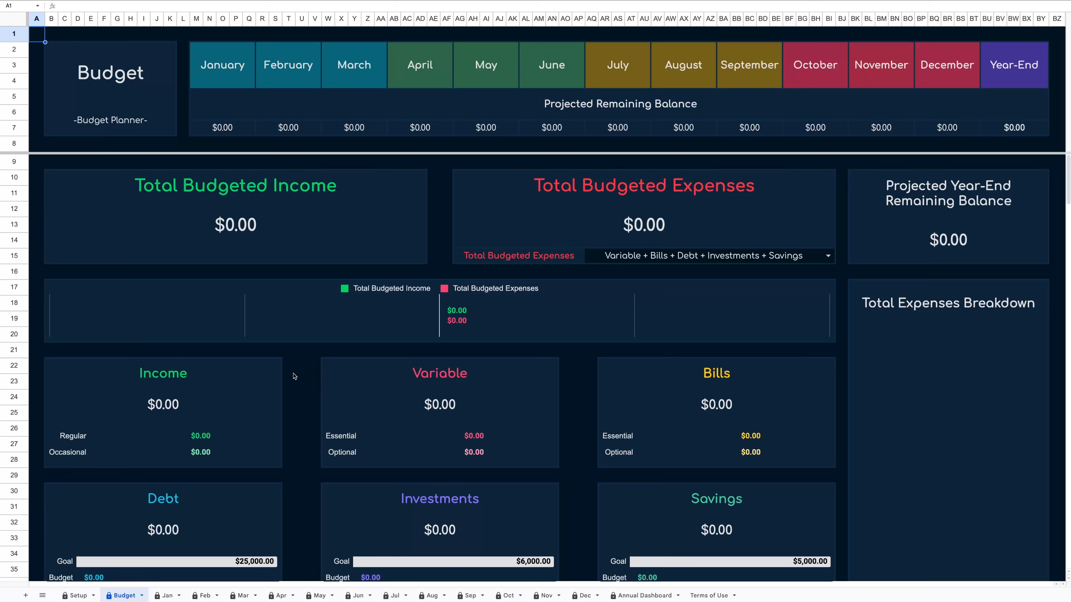
pyautogui.scroll(-5, 294, 376)
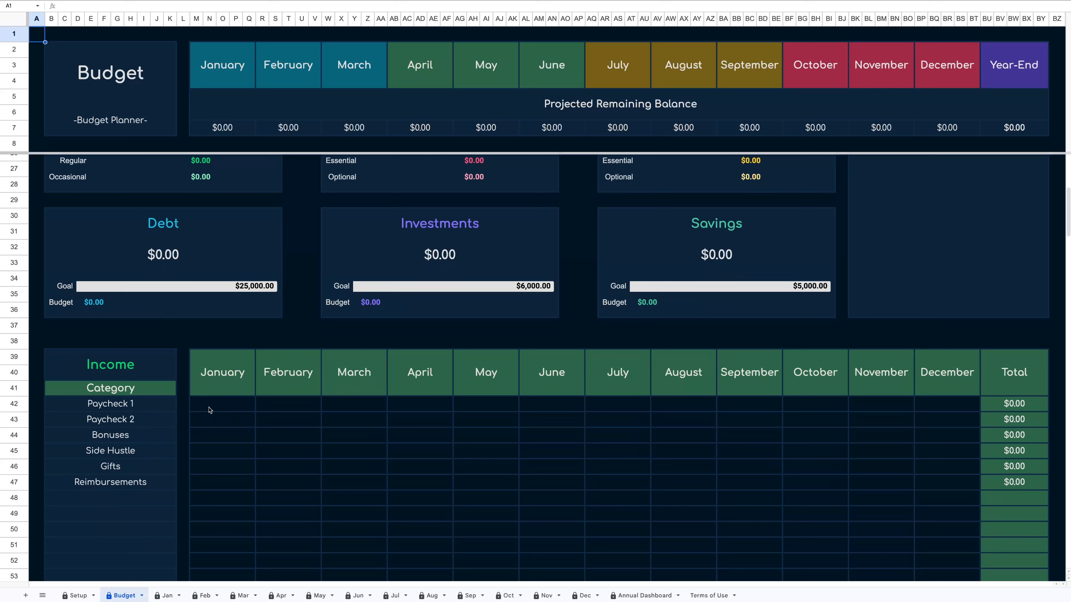
pyautogui.click(235, 408)
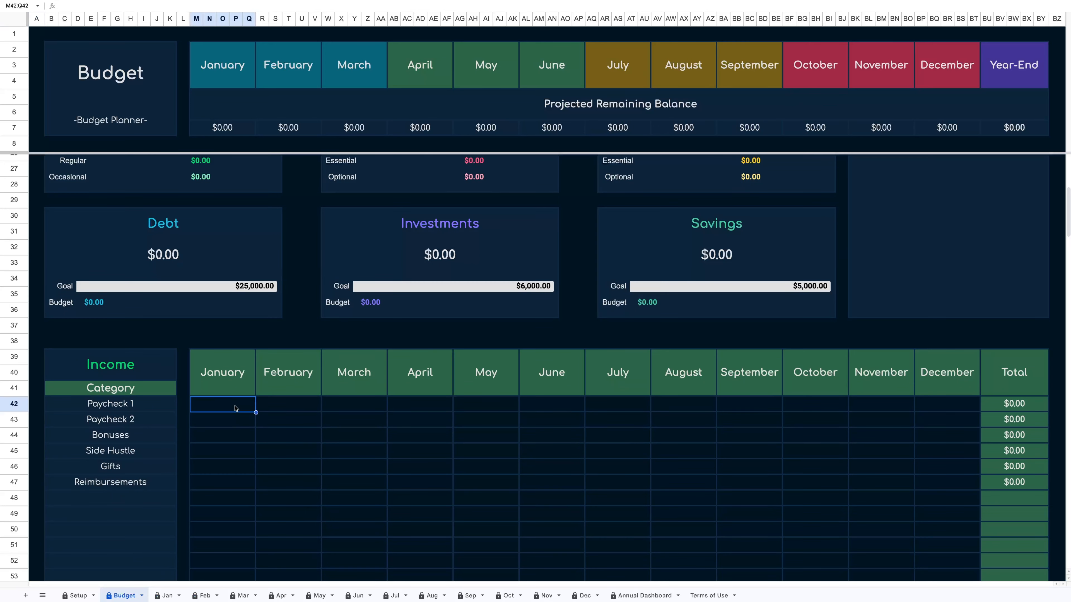
pyautogui.write('3000')
pyautogui.press('Return')
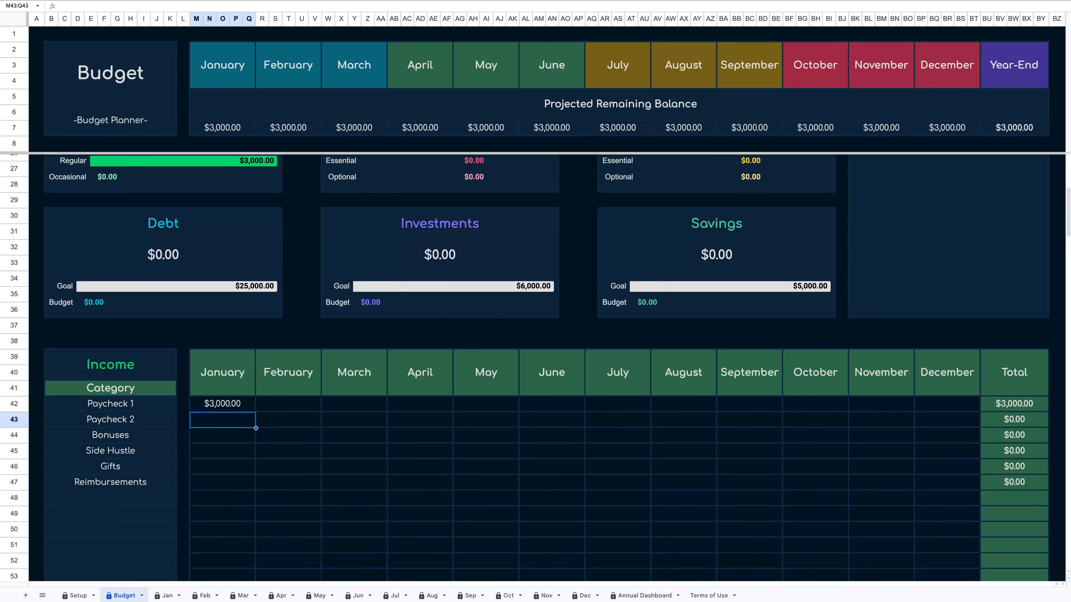
# Enter 1000 as the January amount for Groceries in the Variable table.
pyautogui.scroll(5, 548, 367)
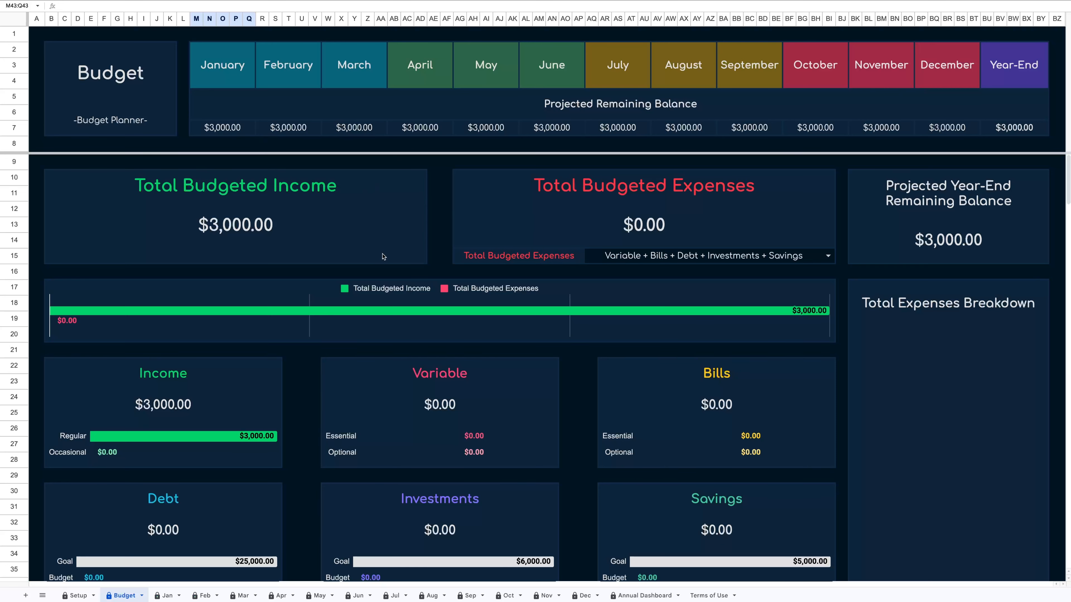
pyautogui.scroll(-15, 382, 257)
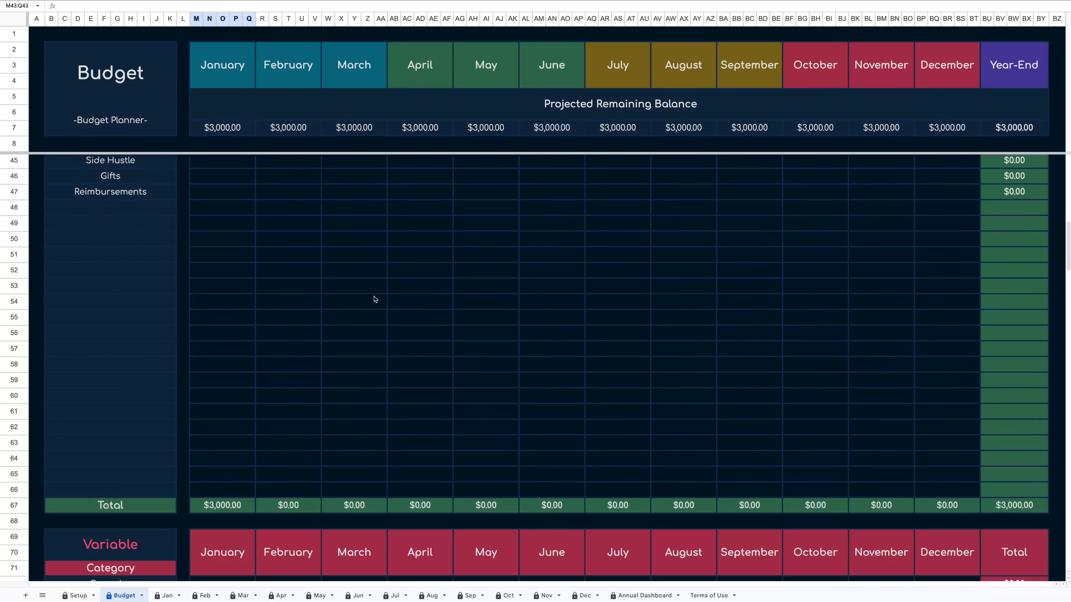
pyautogui.click(226, 516)
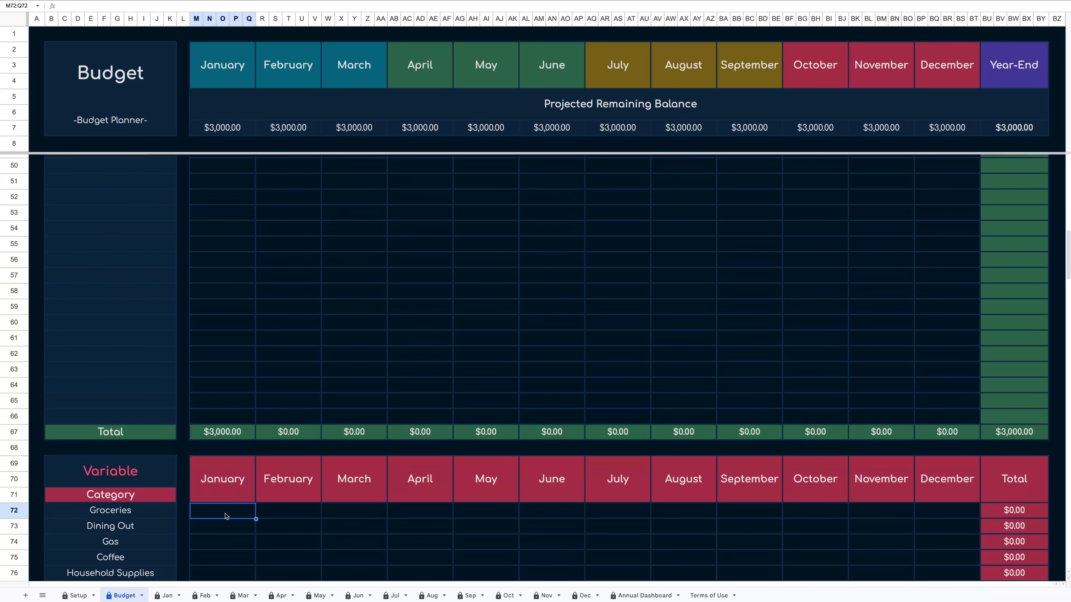
pyautogui.scroll(-1, 226, 515)
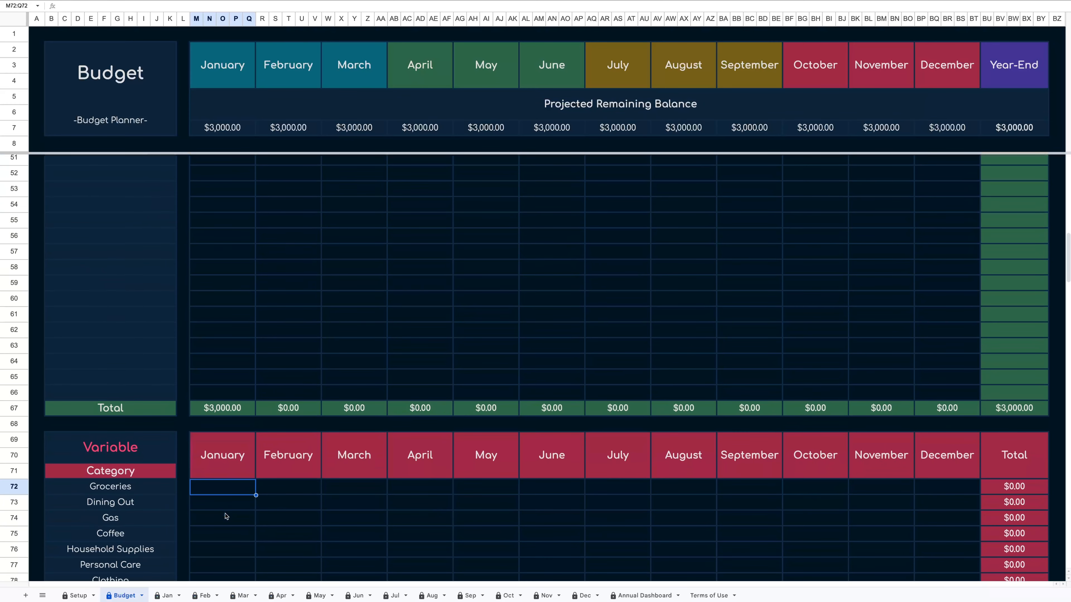
pyautogui.write('1000')
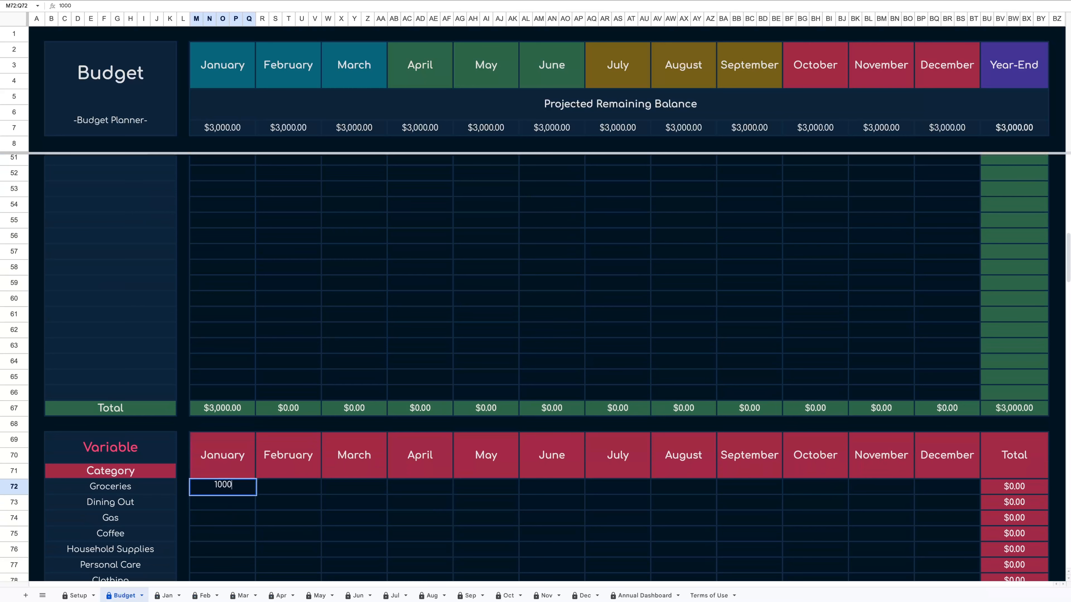
pyautogui.press('Return')
# Enter 1000 as the February amount for Groceries in the Variable table.
pyautogui.scroll(10, 452, 372)
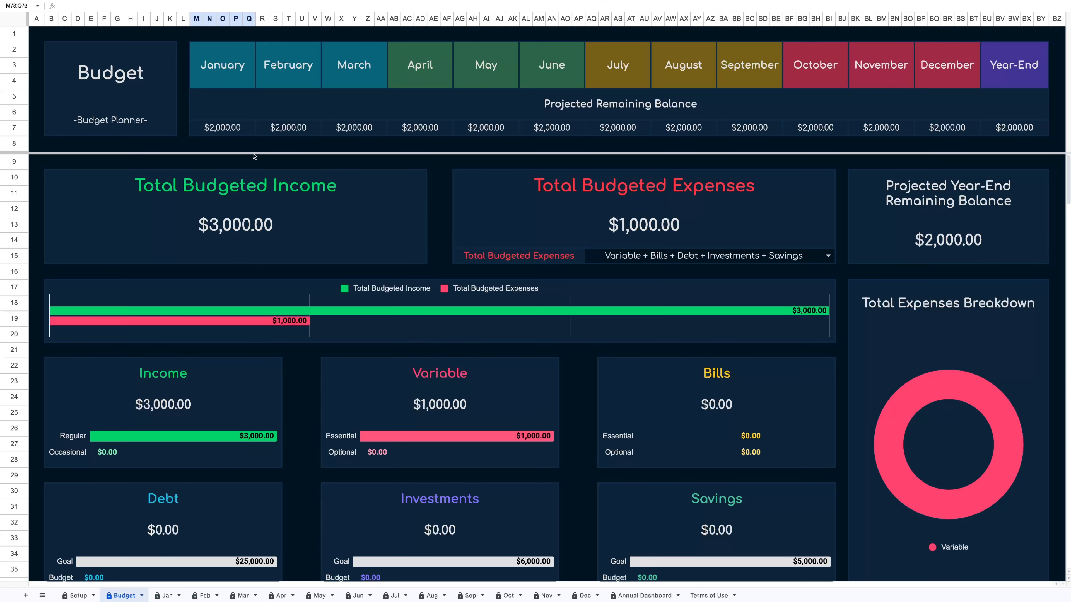
pyautogui.scroll(-15, 264, 306)
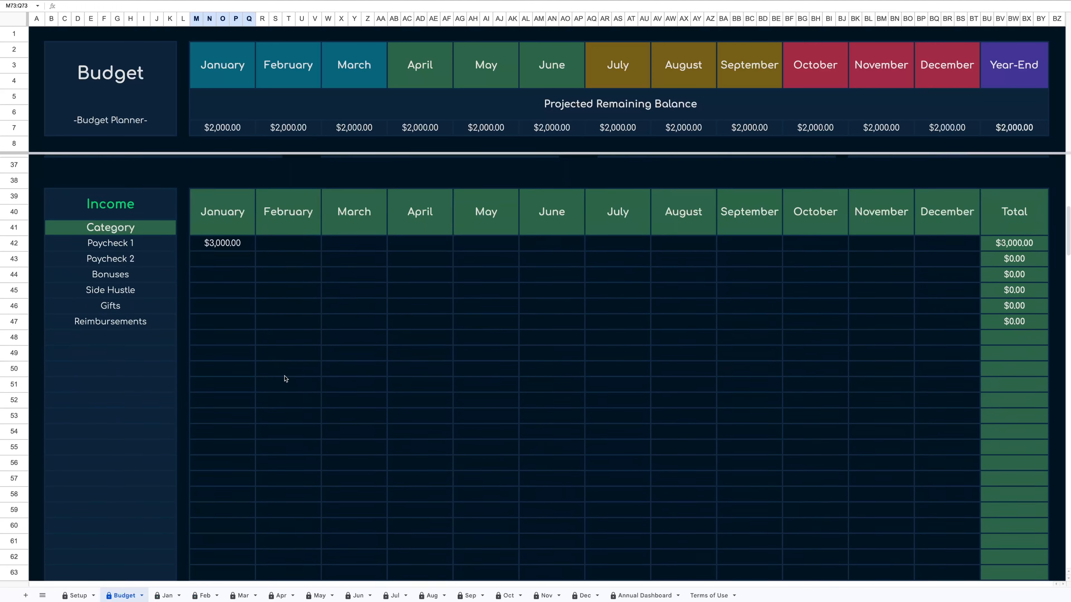
pyautogui.click(292, 350)
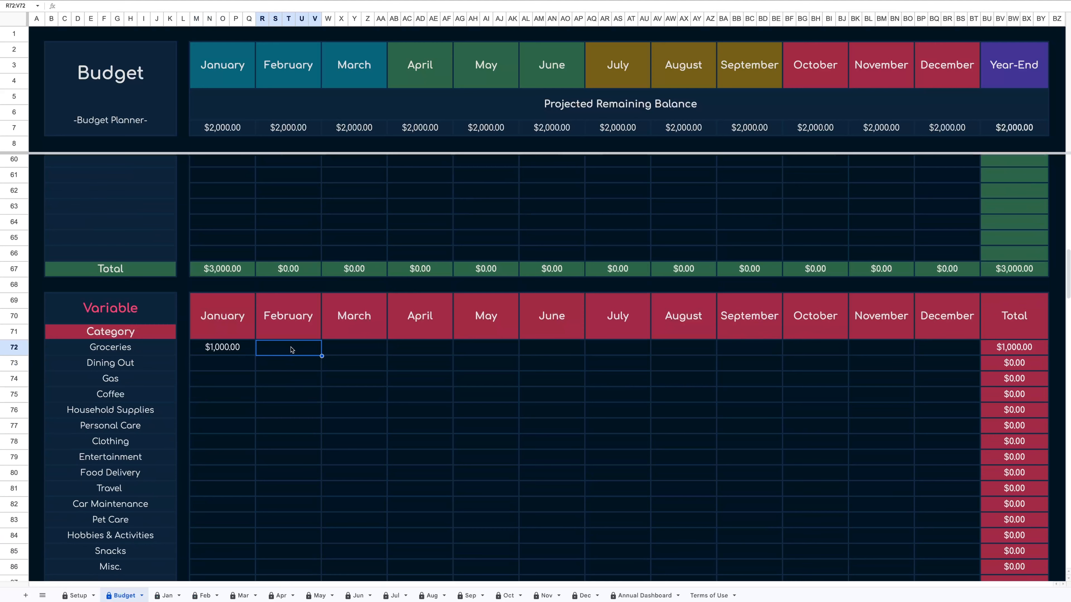
pyautogui.write('1000')
pyautogui.press('Return')
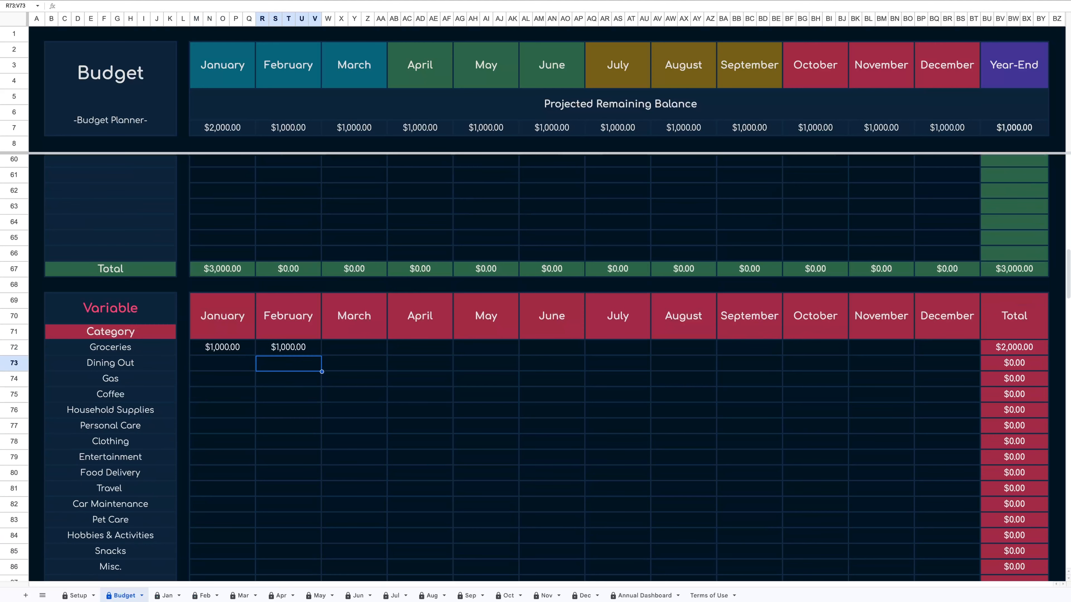
# Set the Setup sheet's Starting Balance to 10000.
pyautogui.scroll(15, 535, 367)
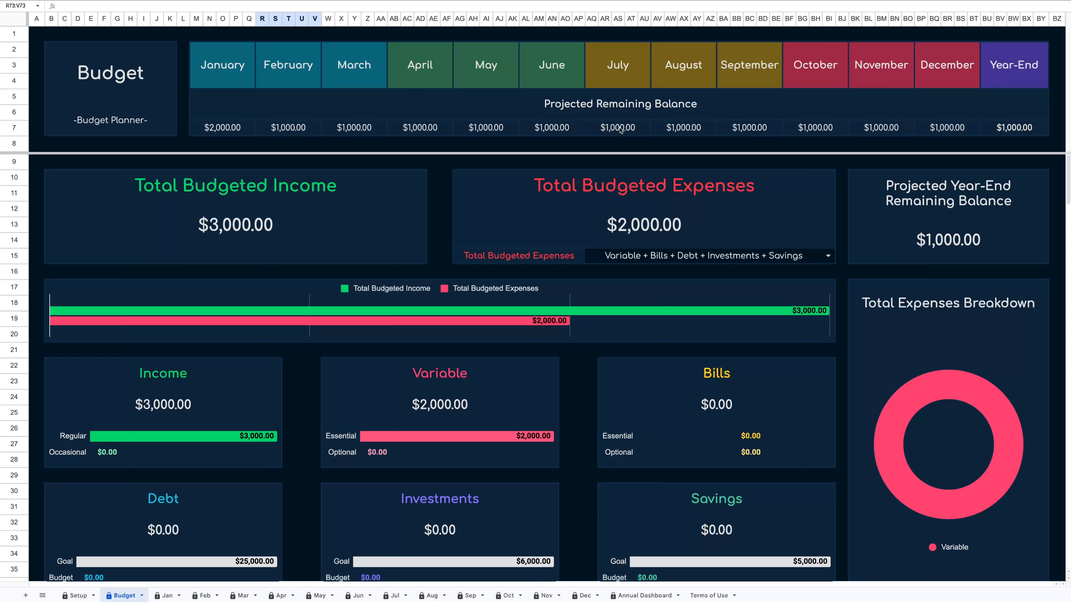
pyautogui.scroll(-1, 314, 359)
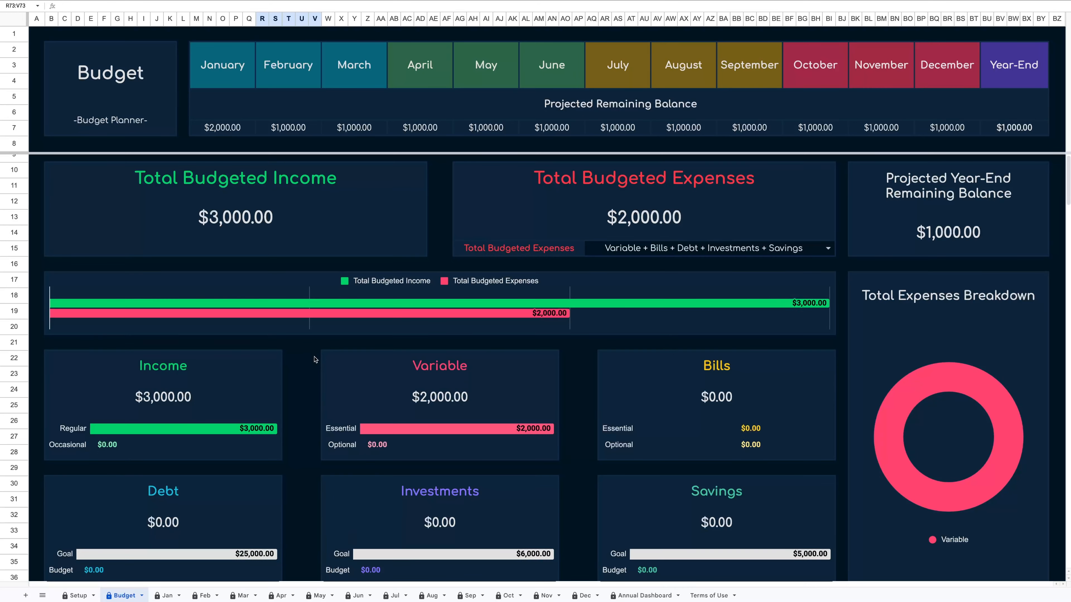
pyautogui.click(81, 595)
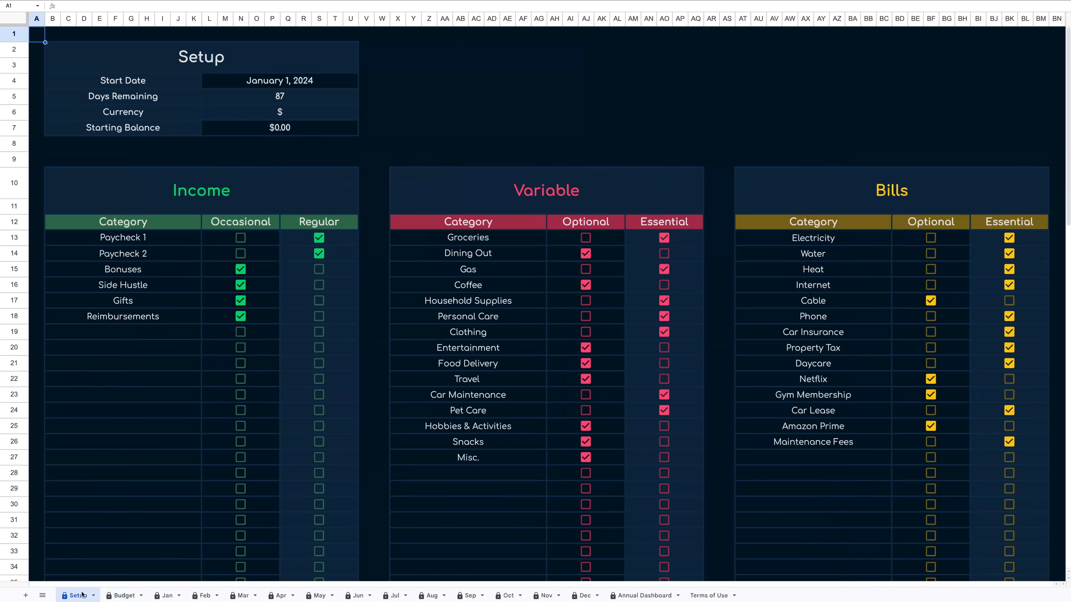
pyautogui.click(266, 130)
pyautogui.write('10000')
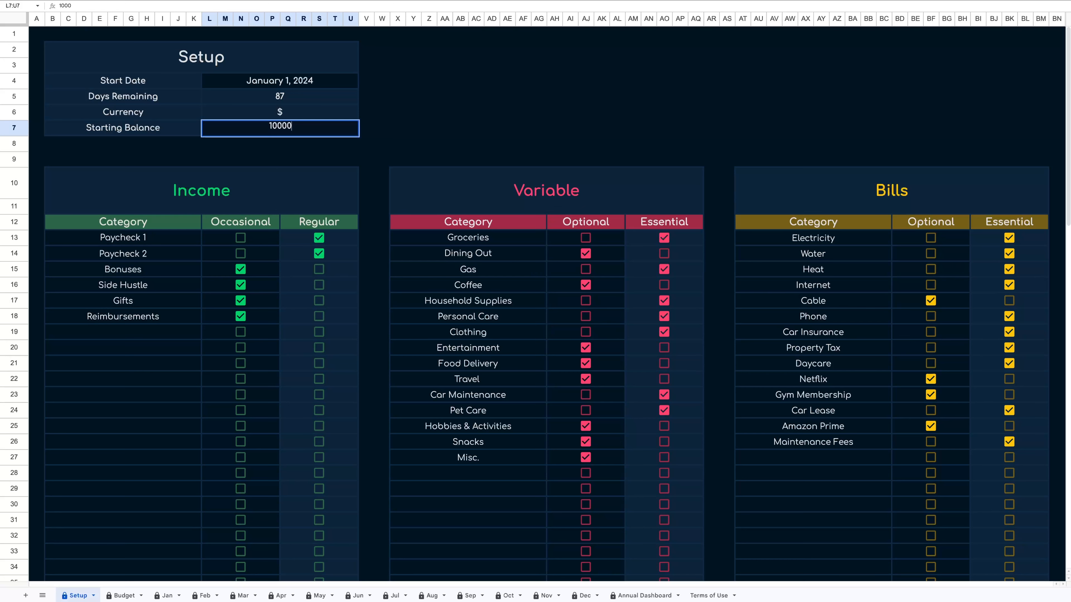
pyautogui.press('Return')
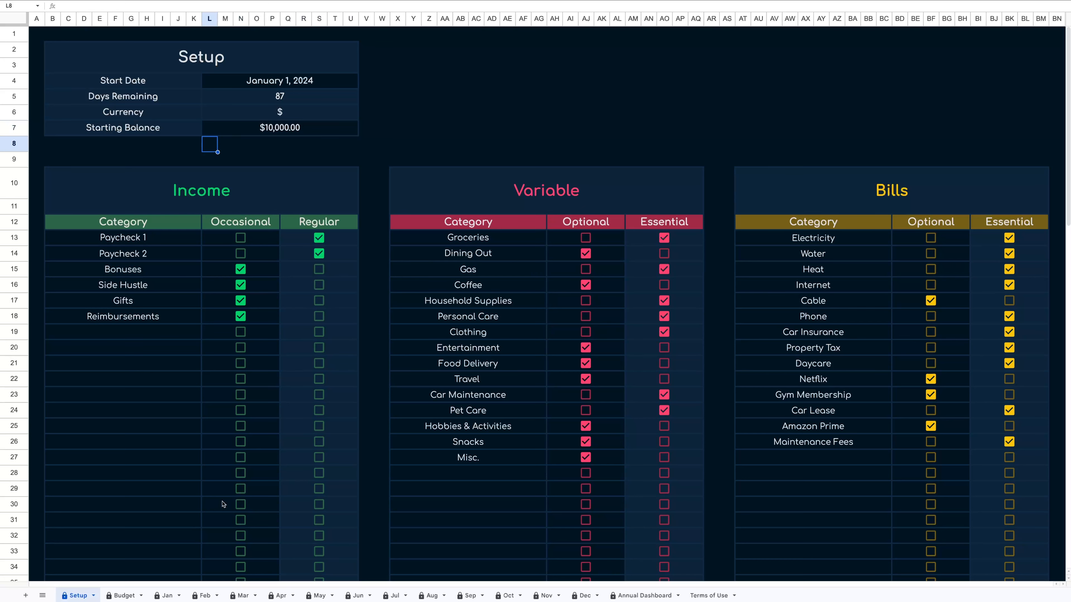
# Examine the Budget sheet's projected remaining balances and summary panels.
pyautogui.click(125, 595)
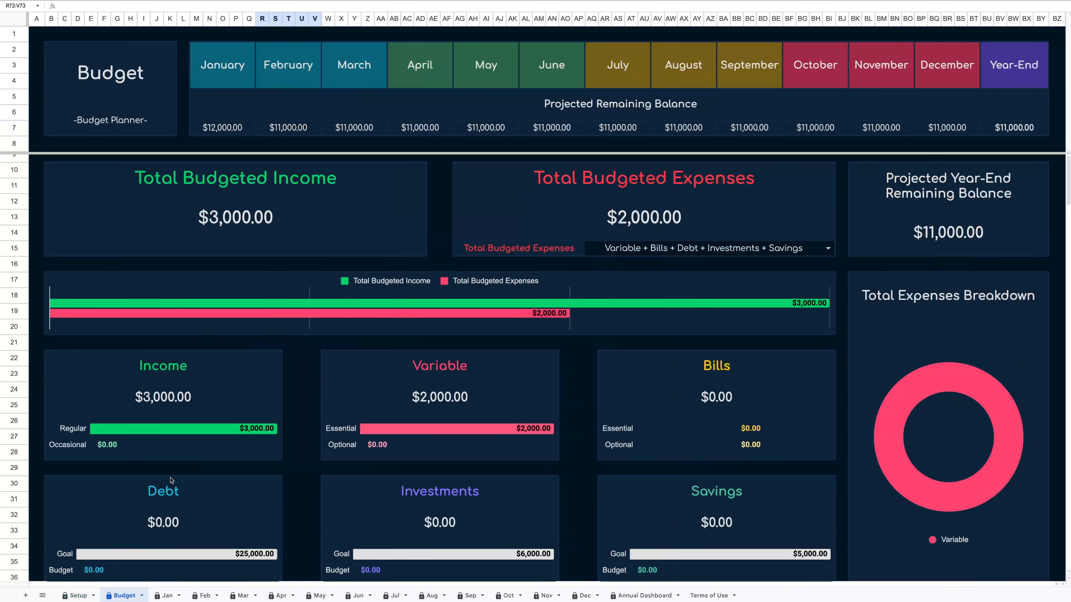
pyautogui.scroll(-5, 218, 455)
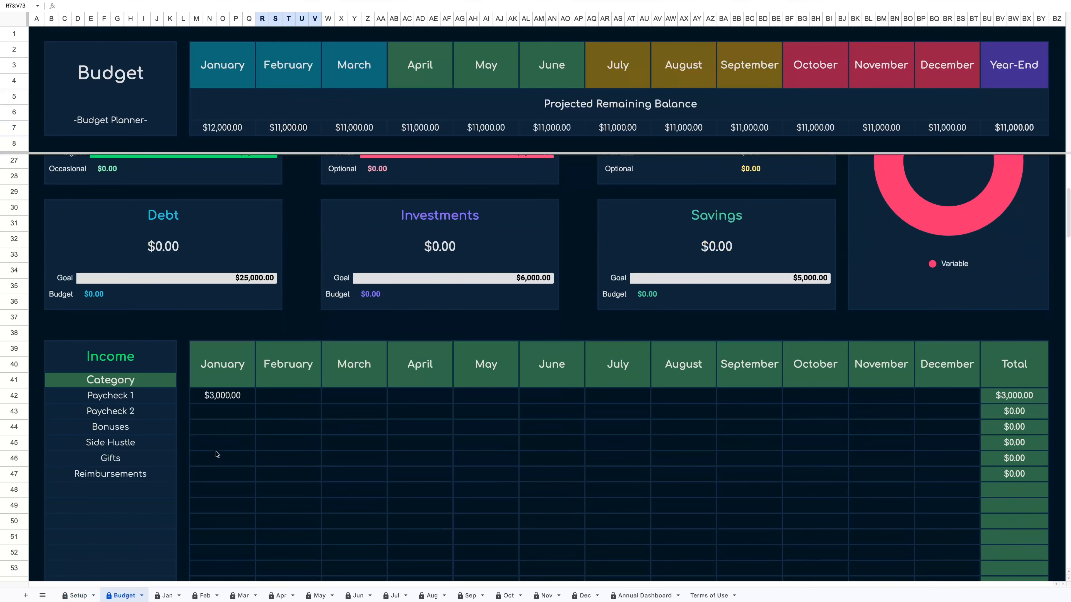
pyautogui.scroll(-7, 222, 446)
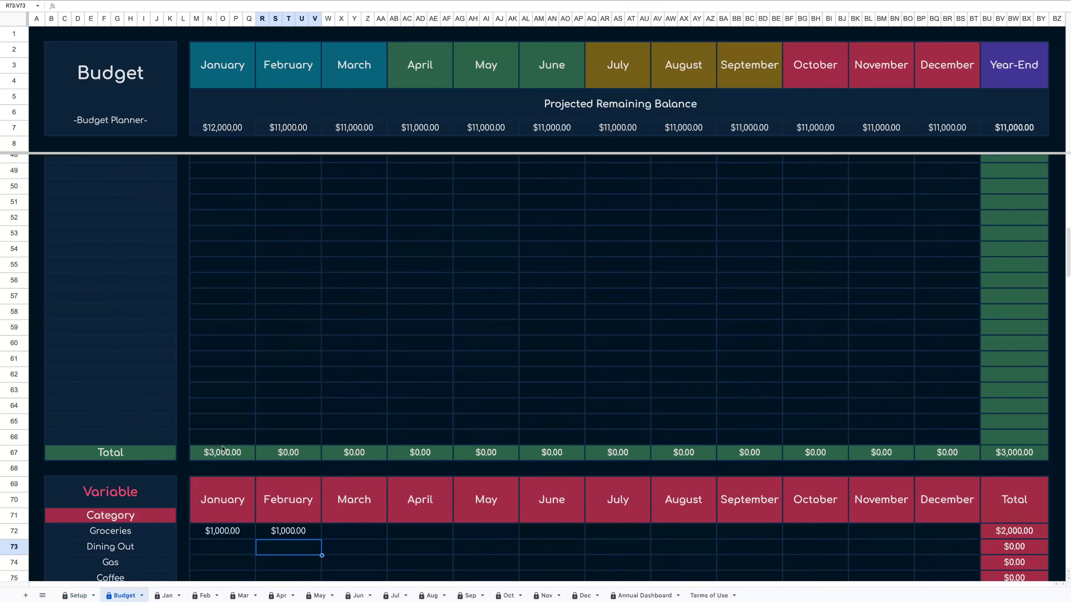
pyautogui.scroll(10, 222, 371)
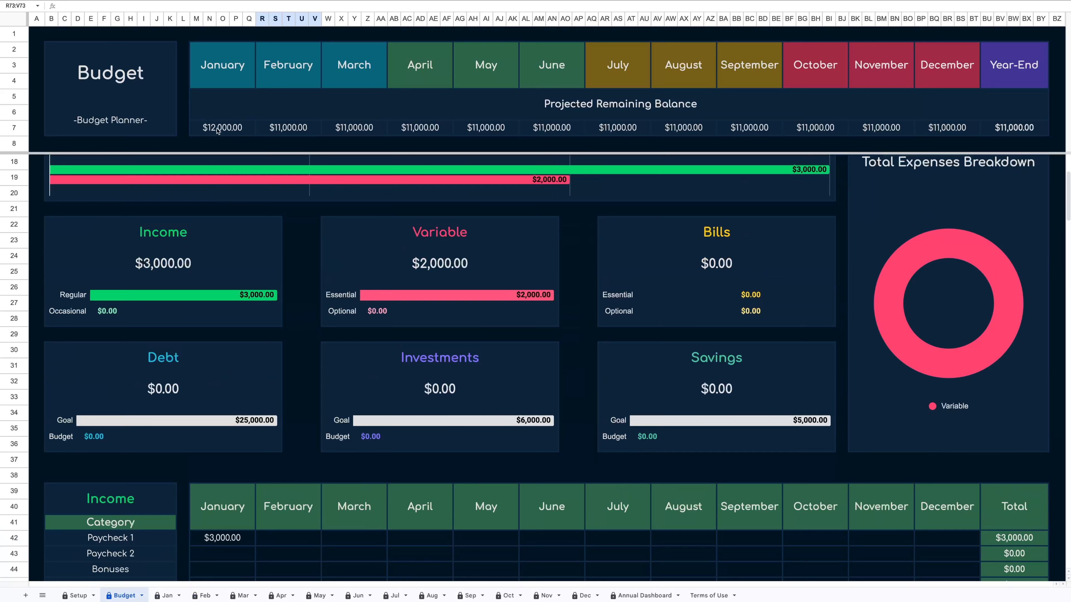
pyautogui.scroll(-9, 318, 342)
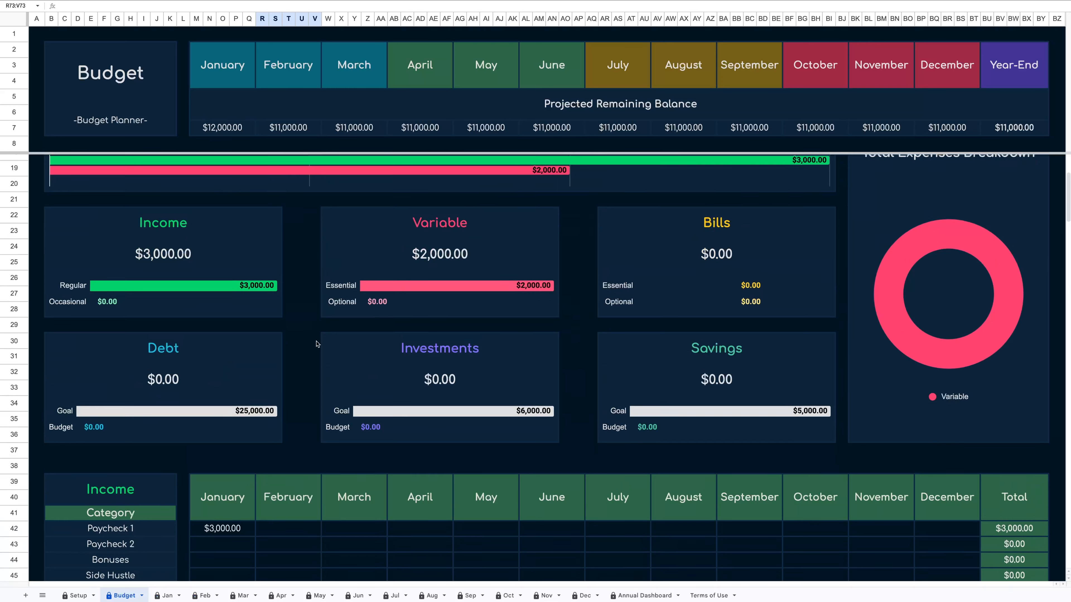
pyautogui.scroll(-3, 321, 489)
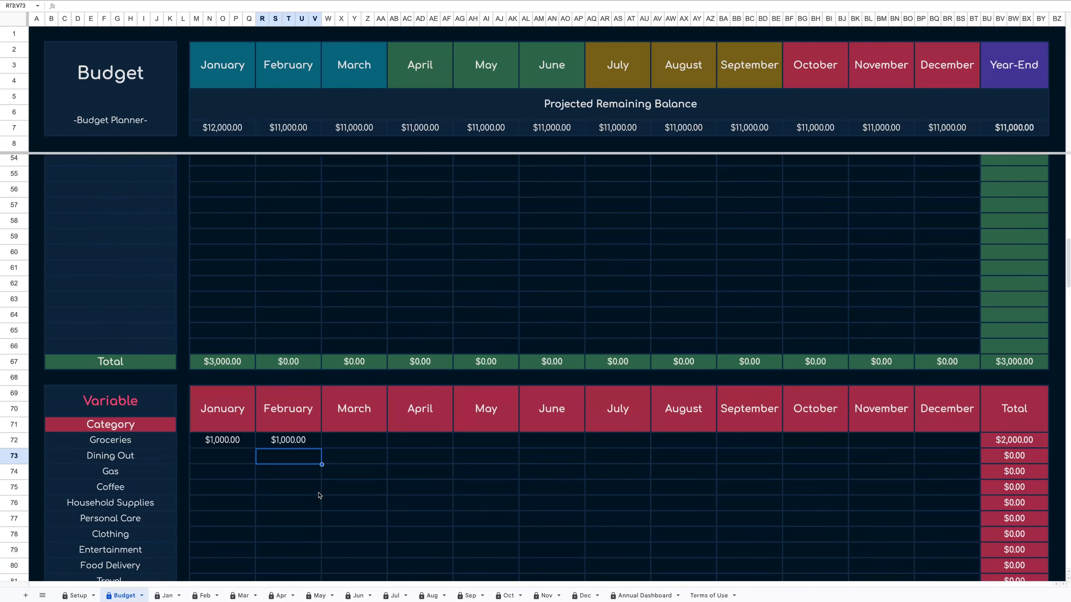
pyautogui.scroll(6, 290, 333)
pyautogui.scroll(9, 295, 320)
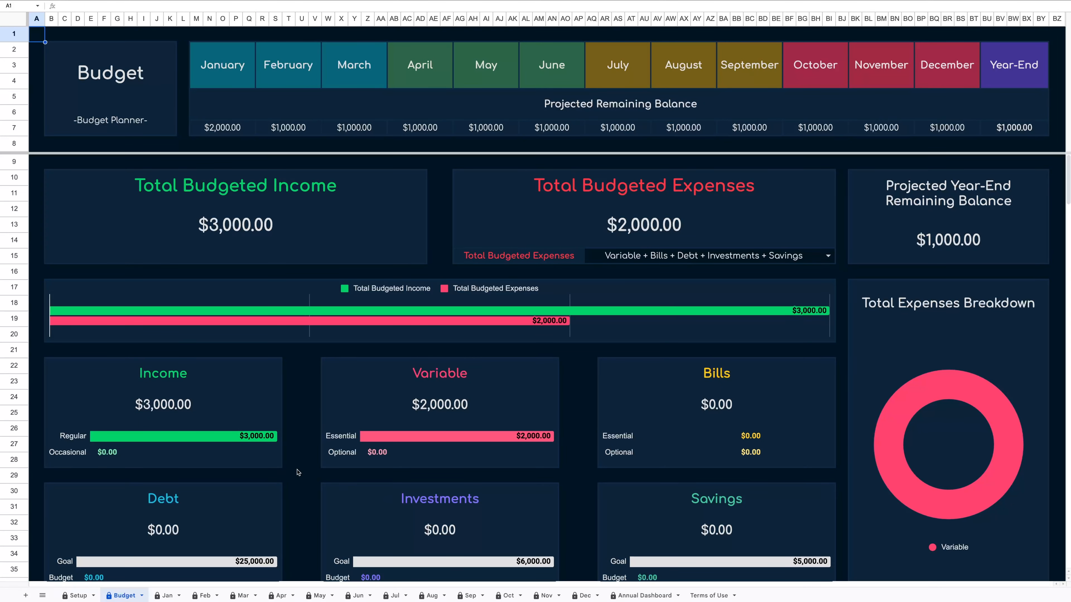
# Enter 3000 as the January amount for Paycheck 2 in the Income table.
pyautogui.scroll(-8, 297, 473)
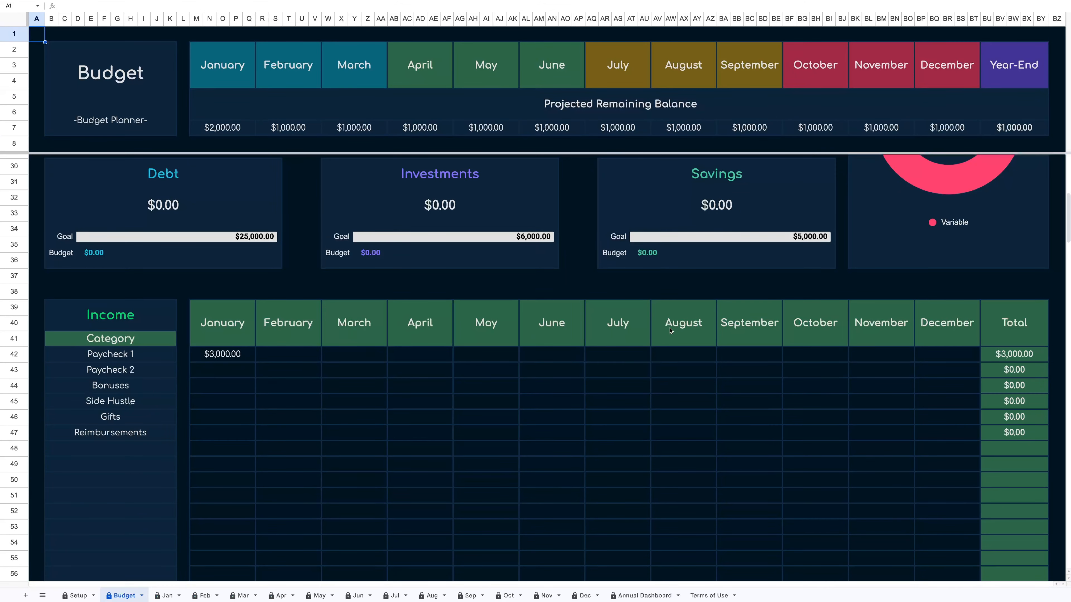
pyautogui.click(230, 375)
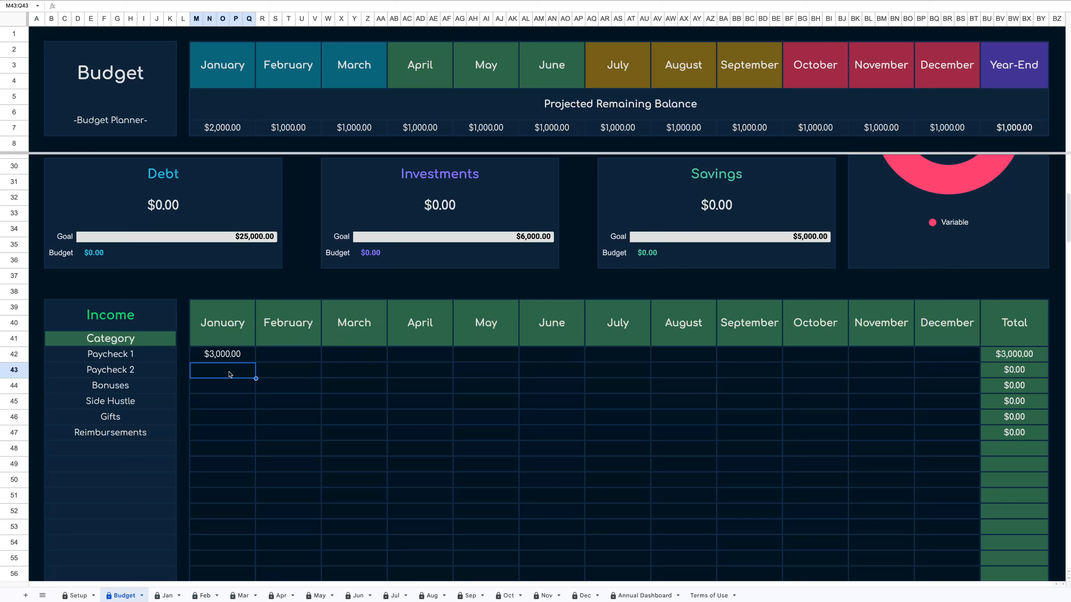
pyautogui.write('3000')
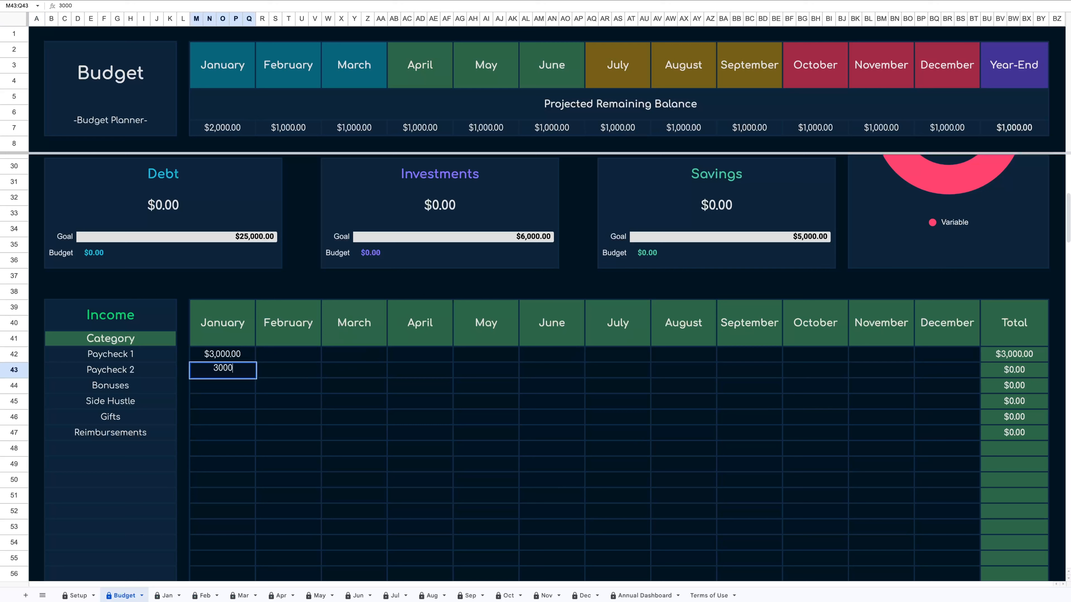
pyautogui.press('Return')
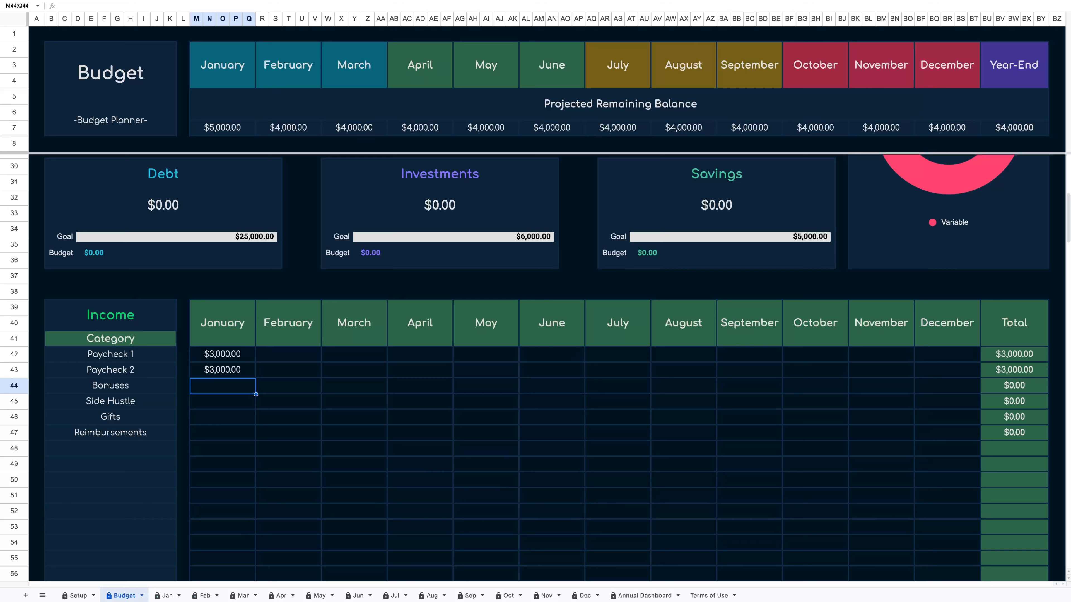
# Enter January income amounts of 0 for Bonuses, 1200 for Side Hustle, 0 for Gifts and 250 for Reimbursements.
pyautogui.write('0')
pyautogui.press('Return')
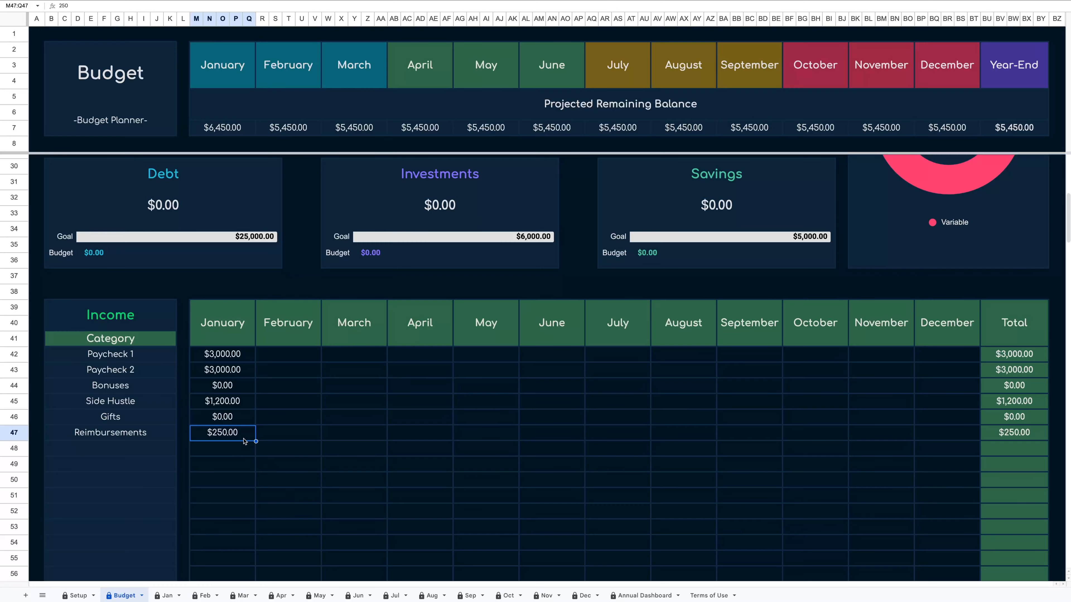
pyautogui.scroll(-10, 245, 441)
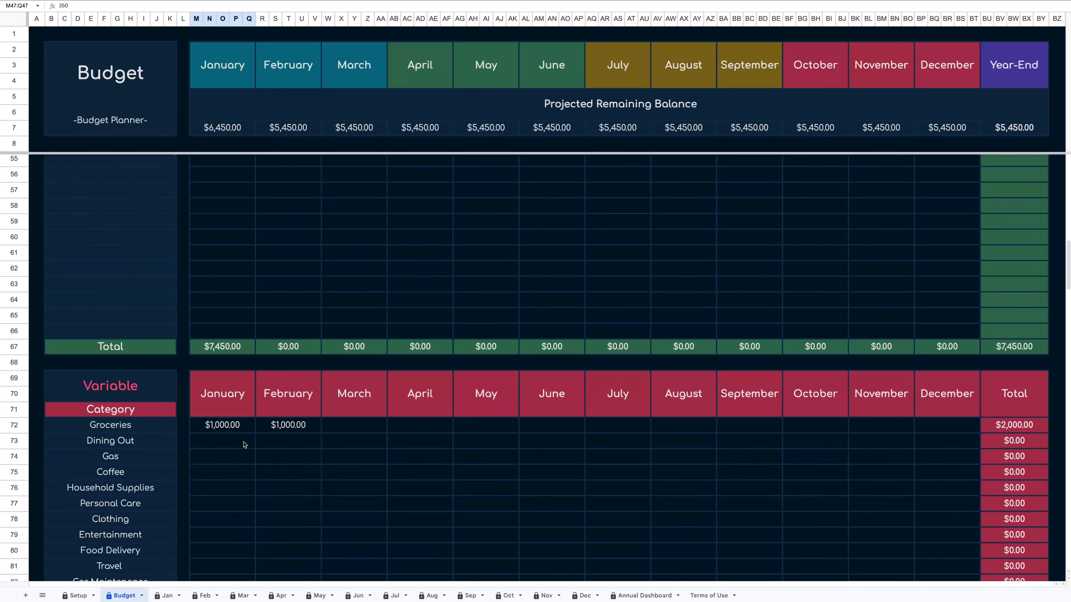
pyautogui.scroll(-1, 236, 445)
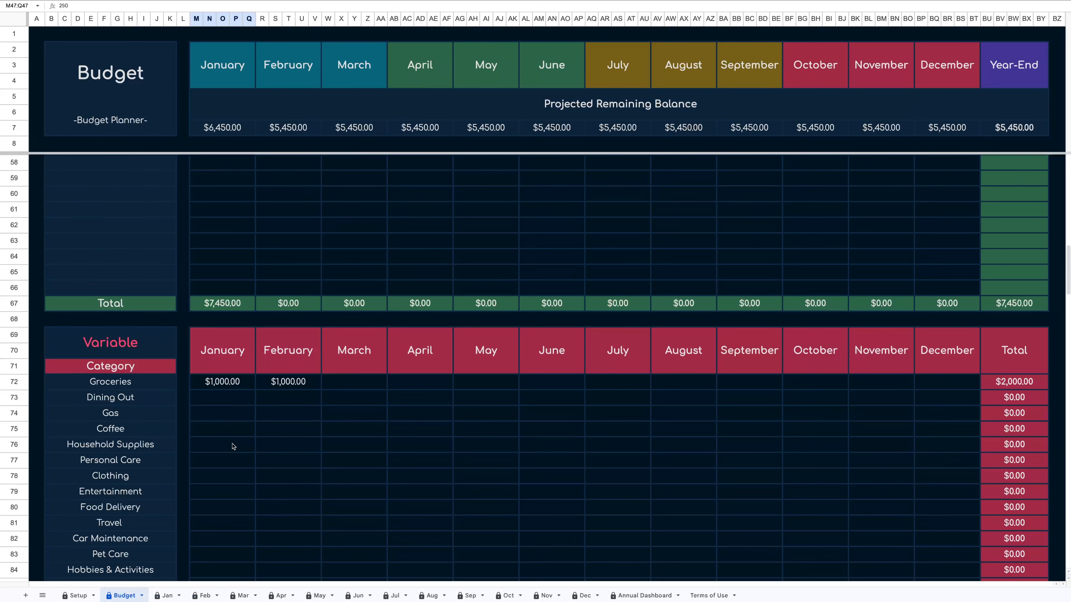
# Scroll through the Budget sheet's Variable, Bills, Debt, Investments and Savings tables to review their categories.
pyautogui.scroll(-3, 234, 447)
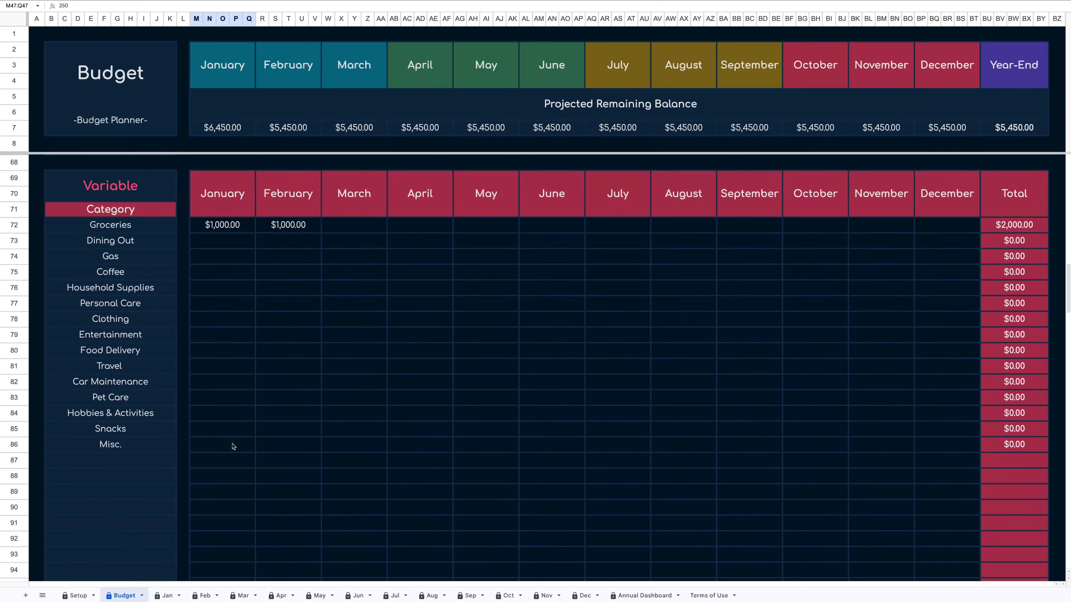
pyautogui.scroll(-1, 233, 446)
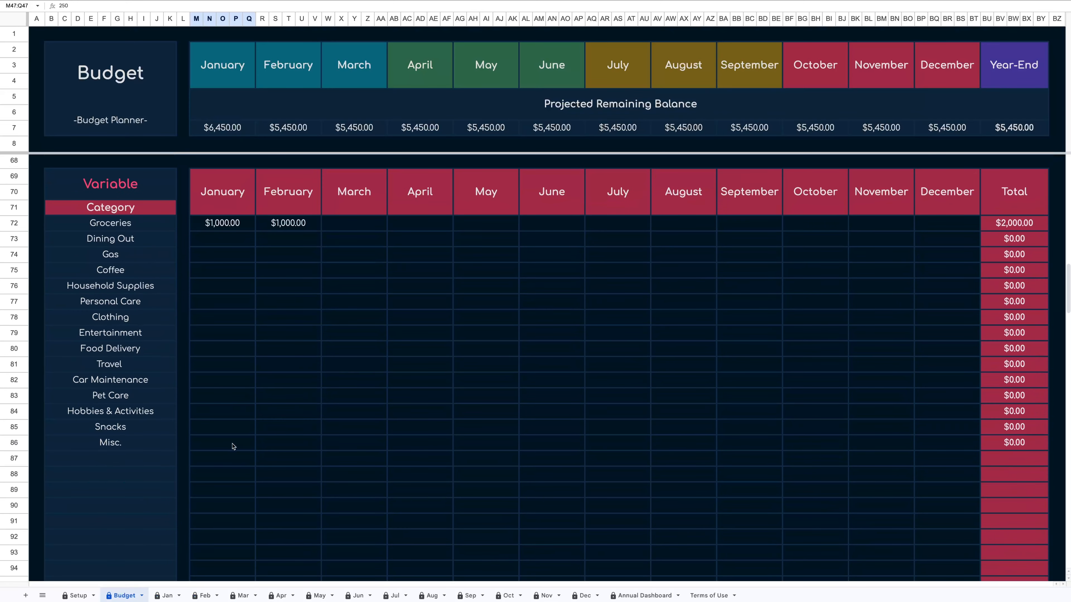
pyautogui.scroll(-15, 233, 446)
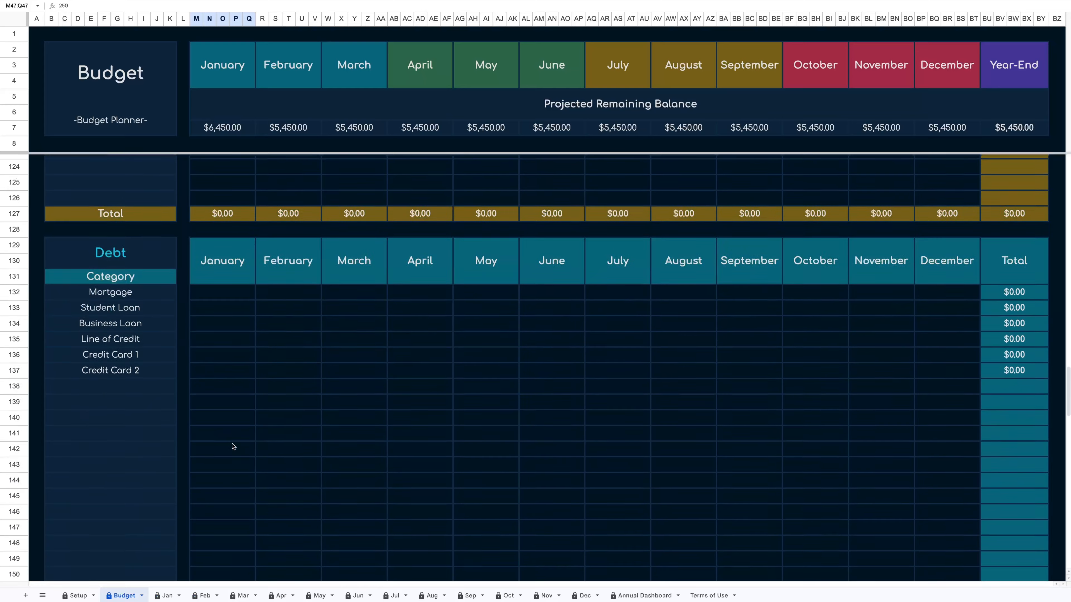
pyautogui.scroll(-15, 234, 447)
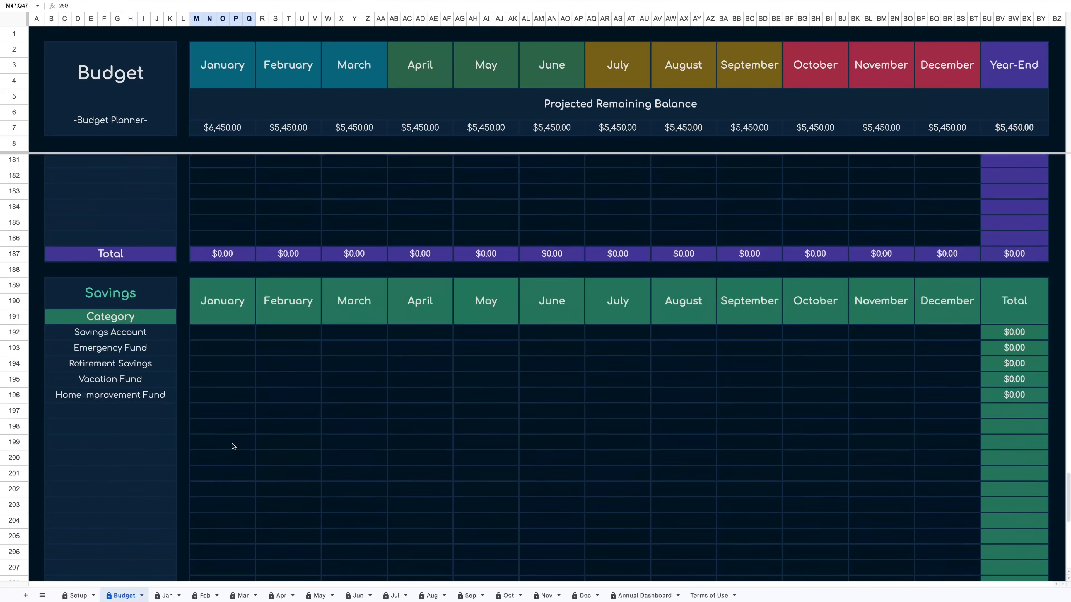
pyautogui.scroll(10, 226, 390)
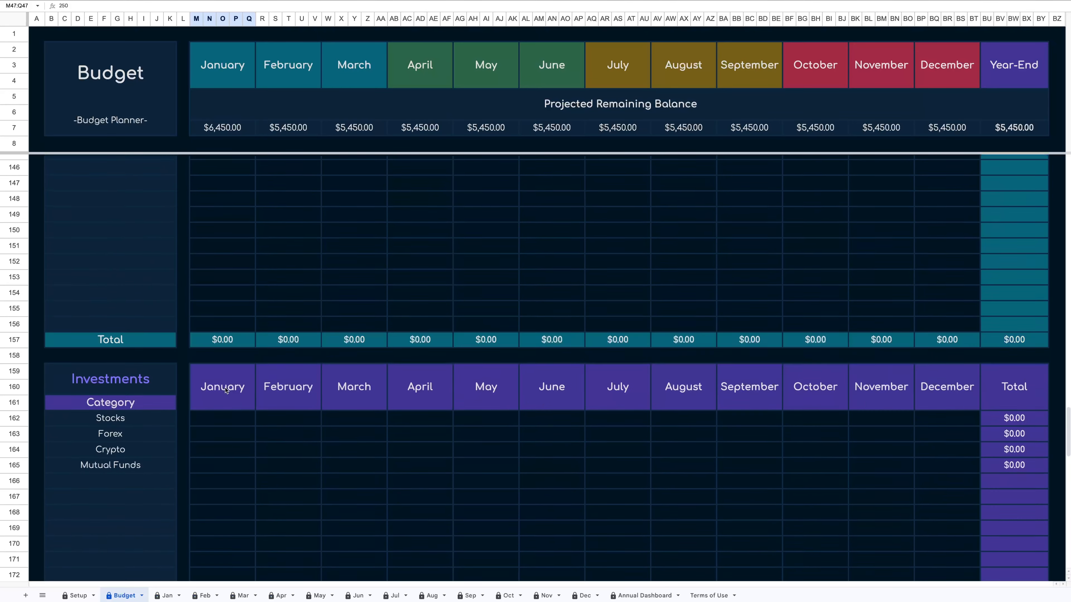
pyautogui.scroll(10, 226, 390)
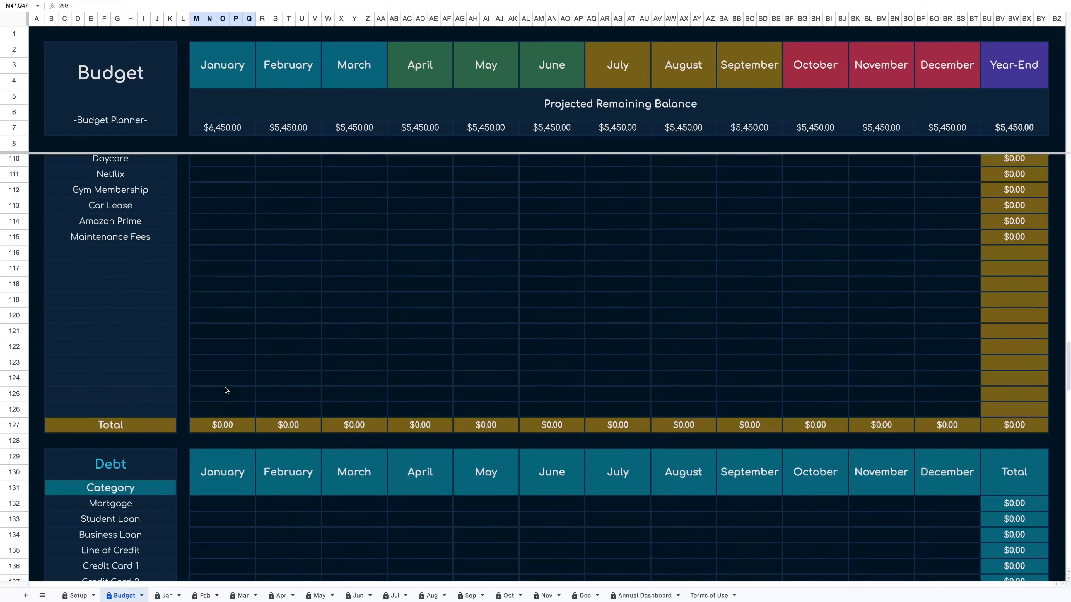
pyautogui.scroll(-1, 226, 390)
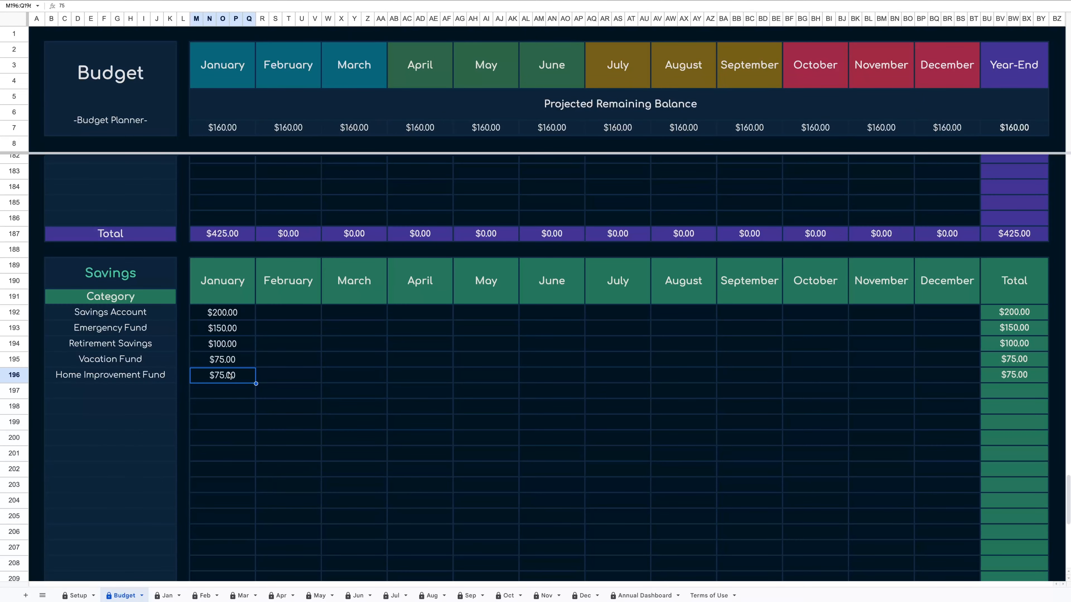
pyautogui.scroll(15, 230, 375)
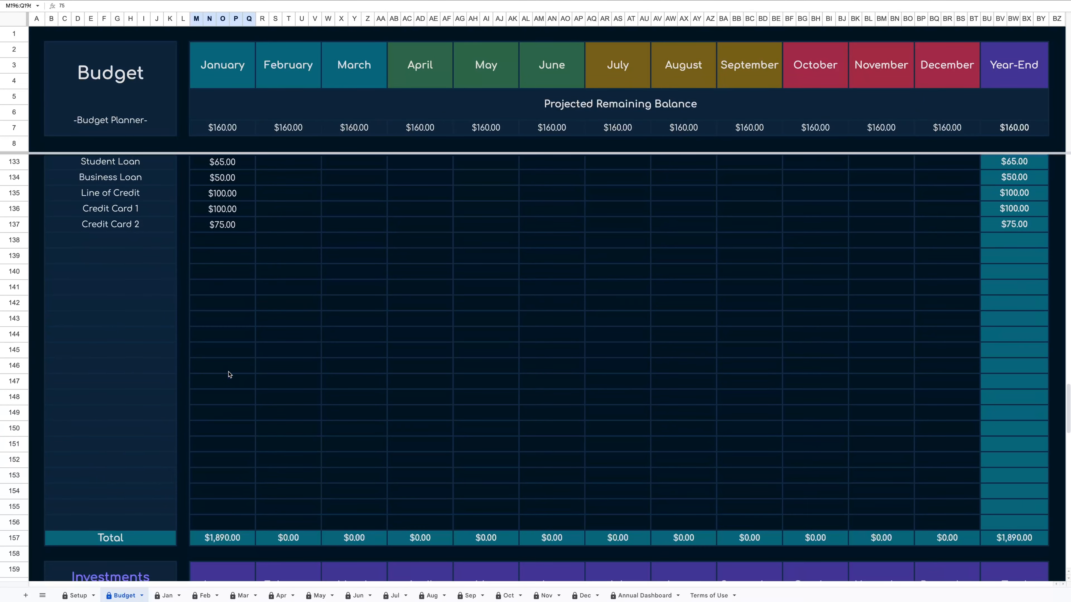
pyautogui.scroll(20, 229, 375)
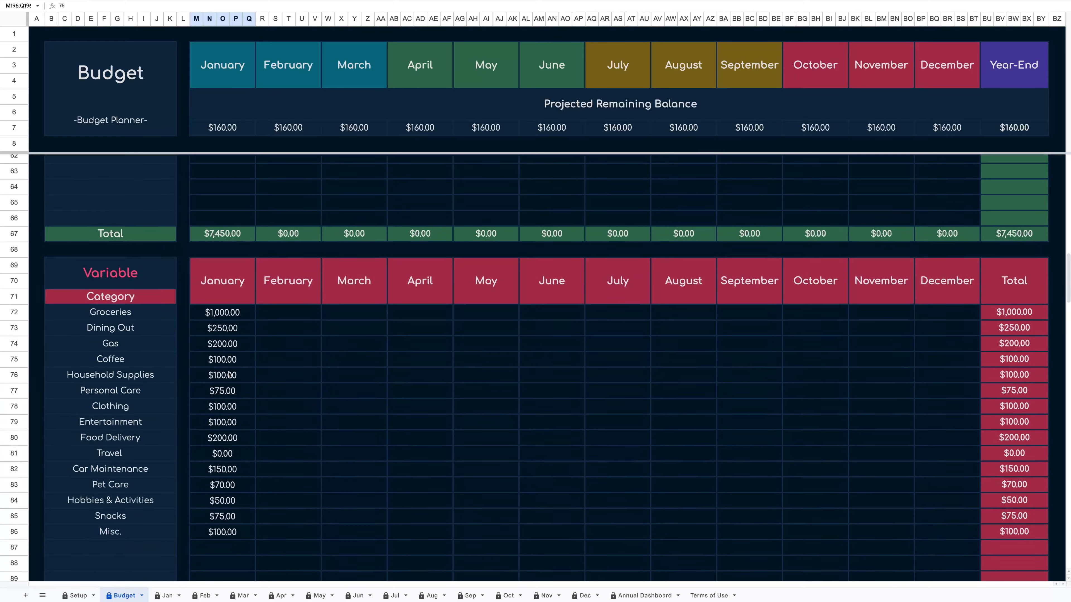
pyautogui.scroll(9, 229, 375)
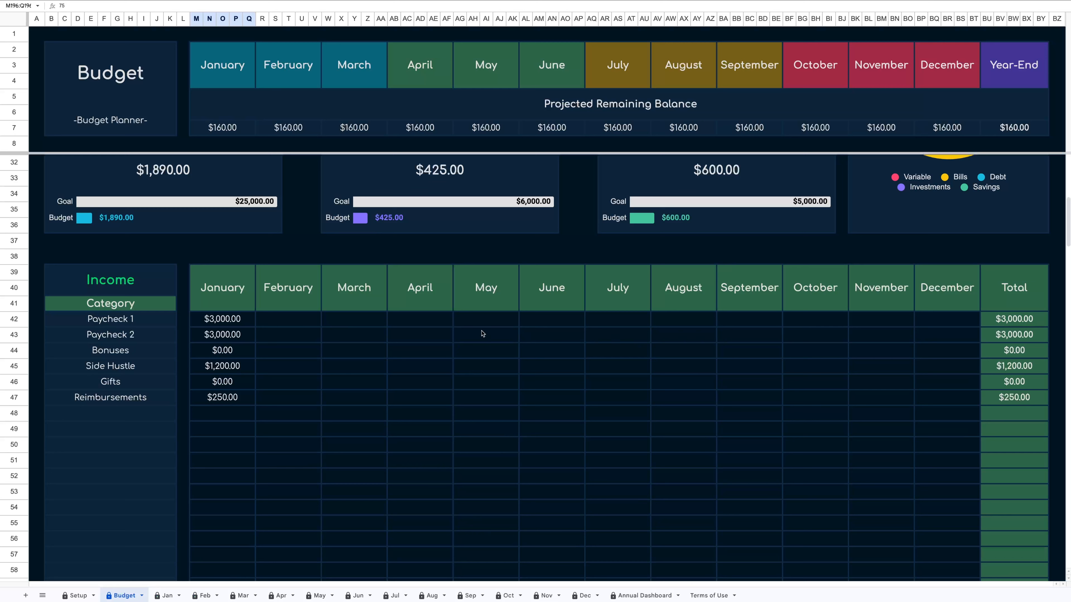
# Copy the January income amounts and paste them into February through December for every income category.
pyautogui.click(239, 321)
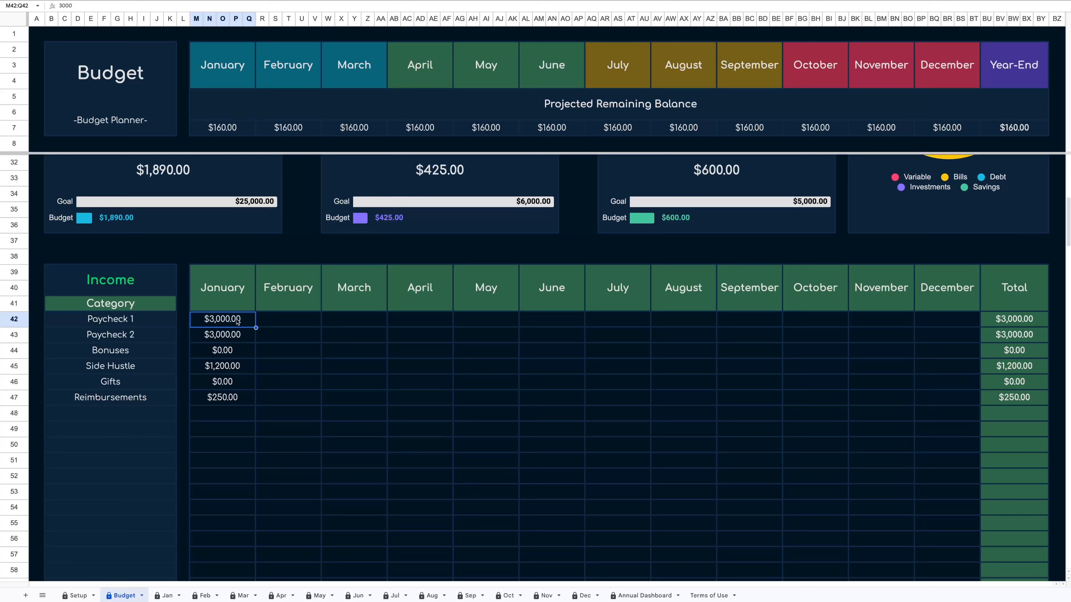
pyautogui.moveTo(238, 322); pyautogui.dragTo(240, 399)
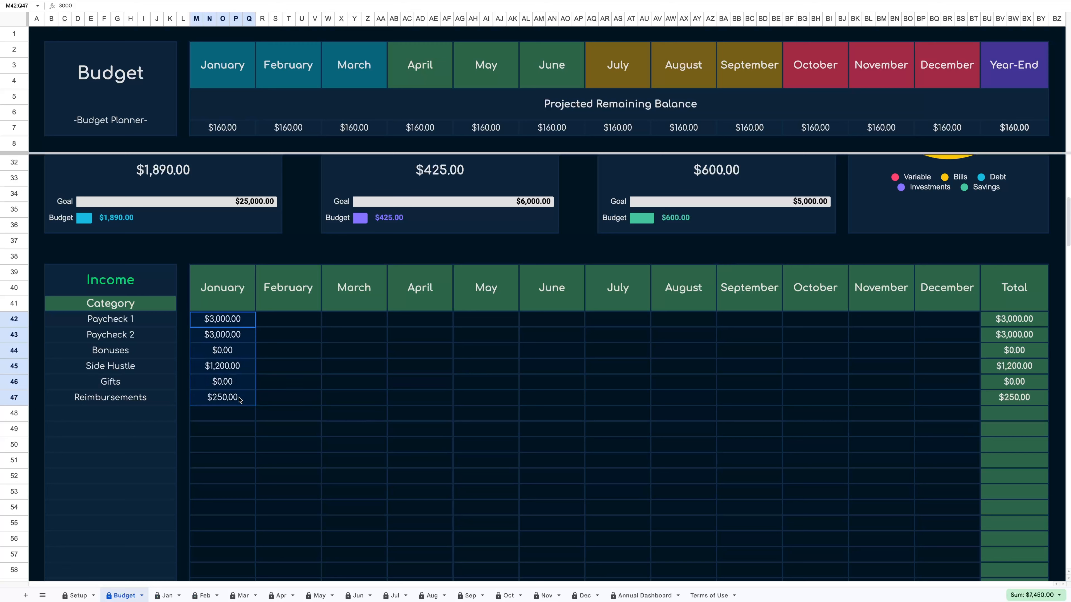
pyautogui.rightClick(244, 400)
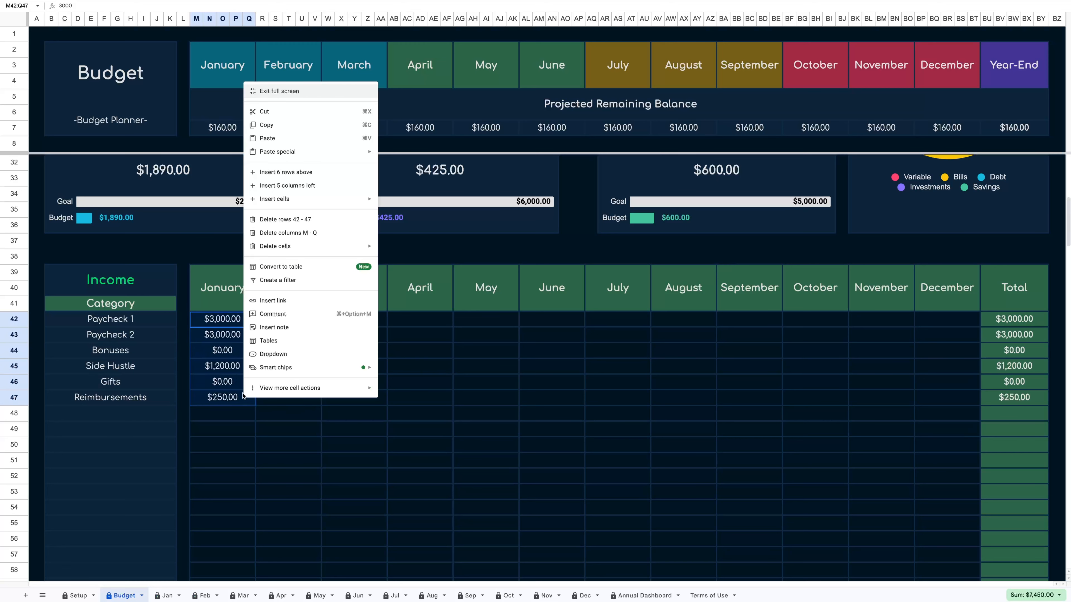
pyautogui.click(297, 125)
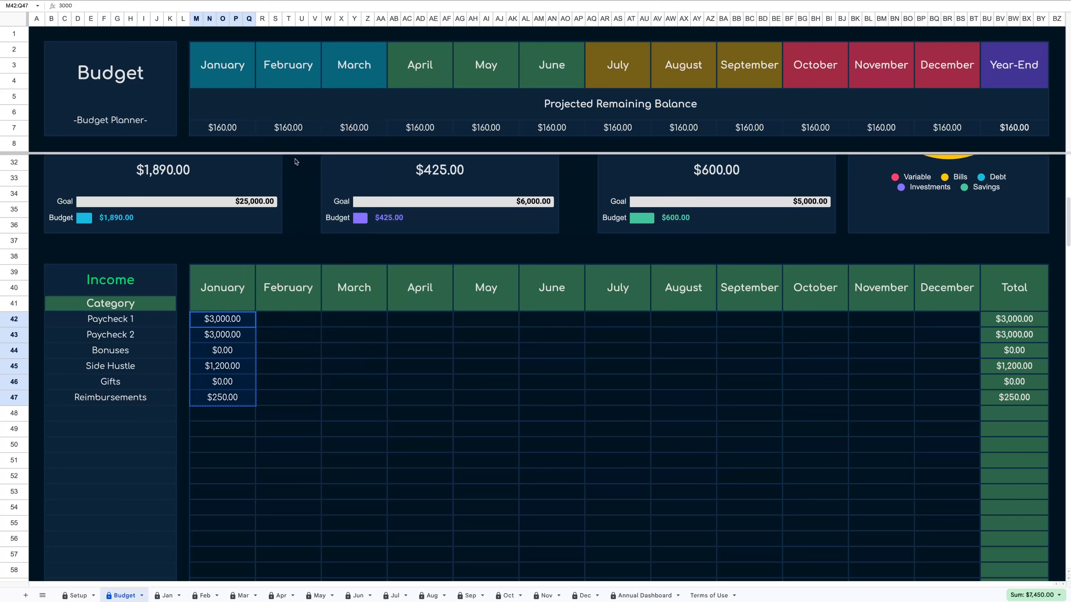
pyautogui.click(291, 320)
pyautogui.moveTo(288, 320); pyautogui.dragTo(939, 396)
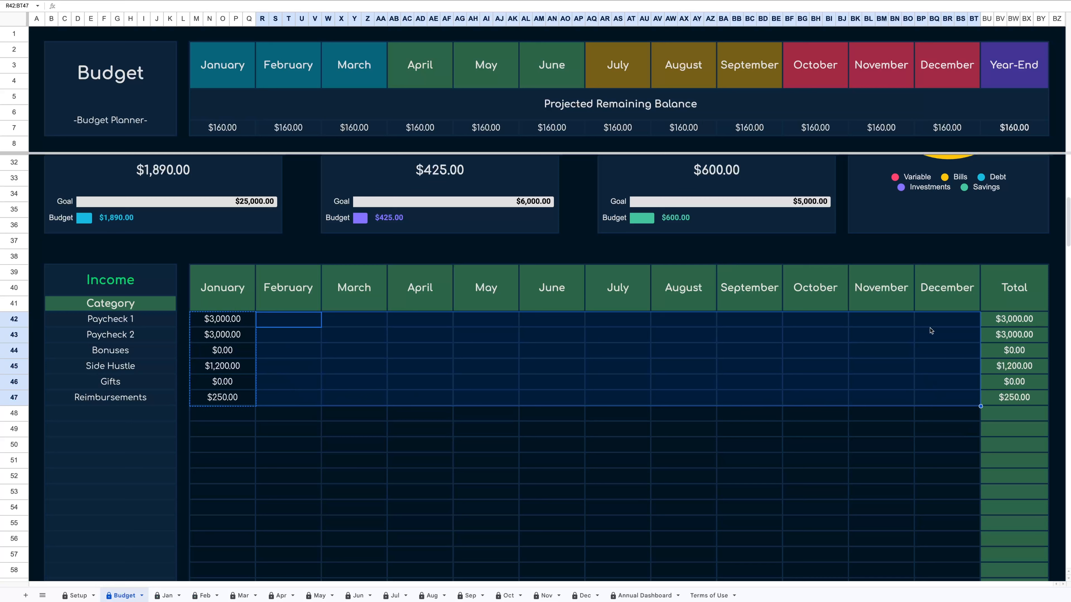
pyautogui.rightClick(635, 357)
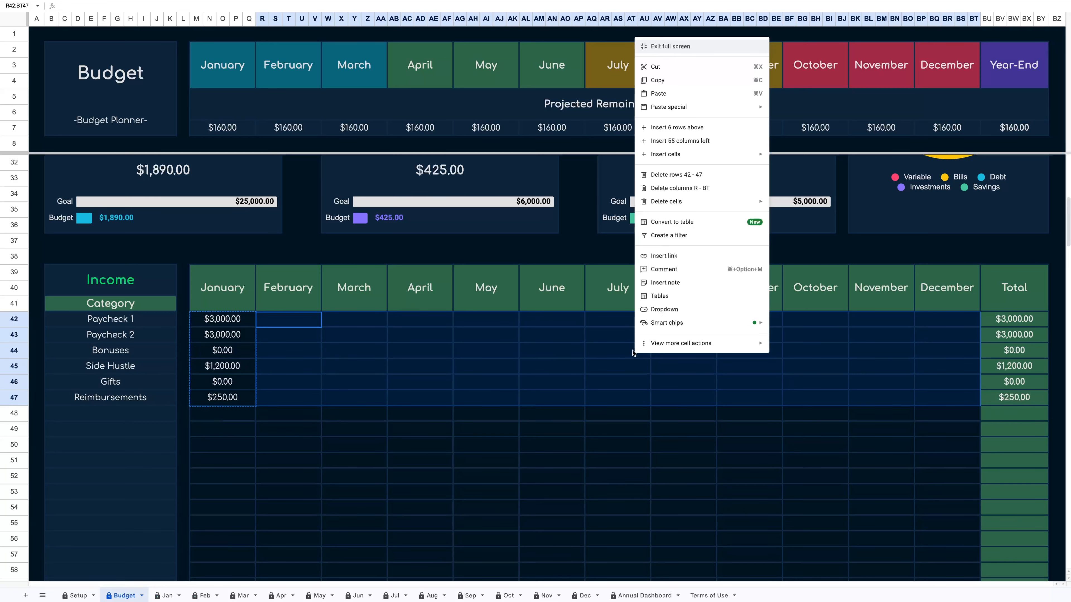
pyautogui.click(668, 93)
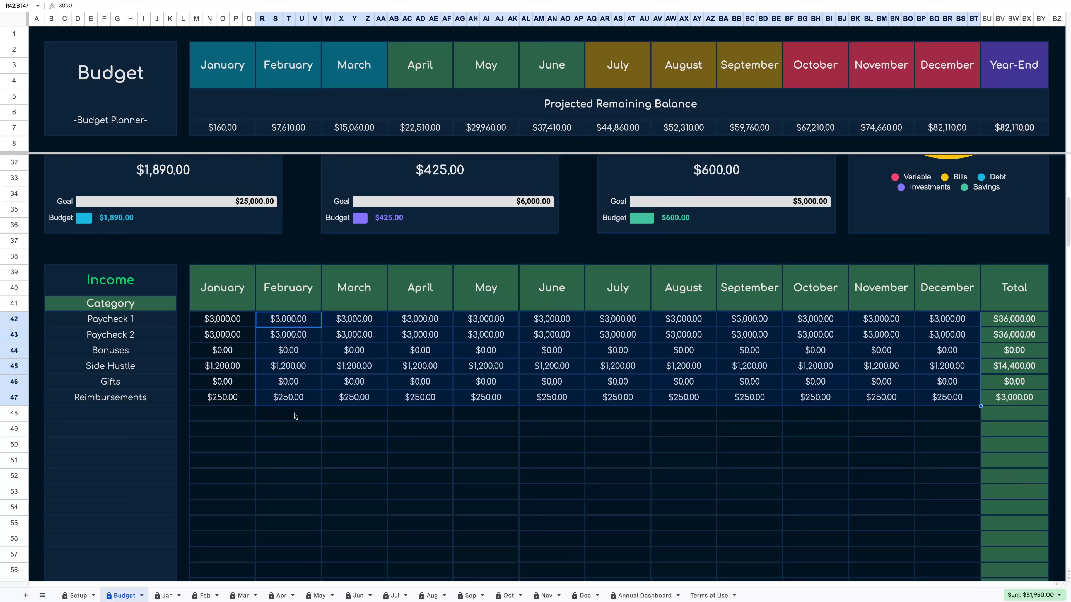
# Enter 600 as the March amount for Bonuses.
pyautogui.click(356, 353)
pyautogui.write('600')
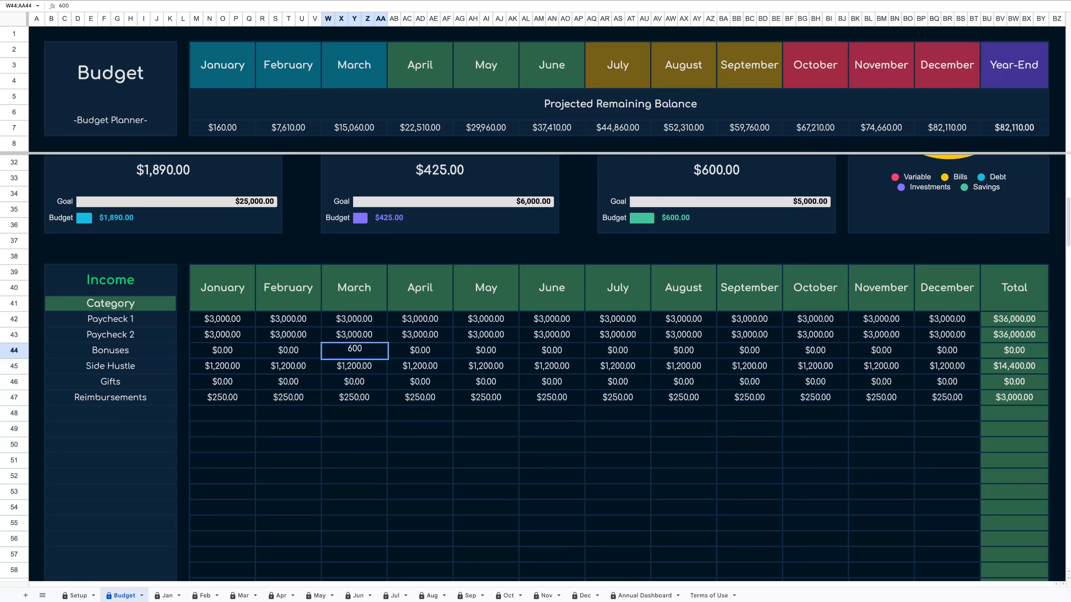
pyautogui.press('Return')
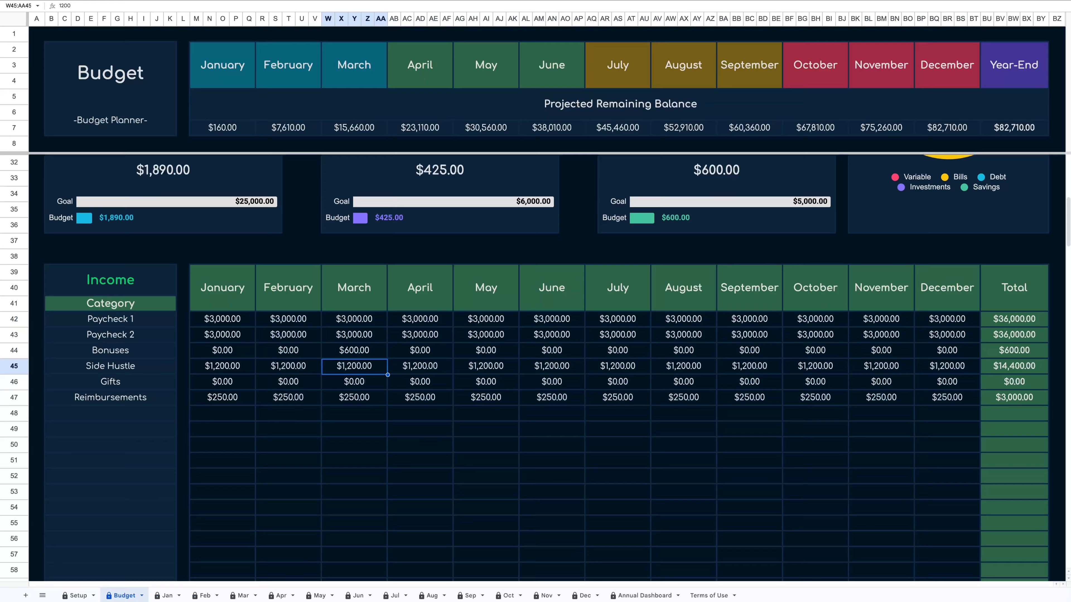
# Review the filled expense tables and the summary panels at the top of the Budget sheet.
pyautogui.scroll(-15, 400, 491)
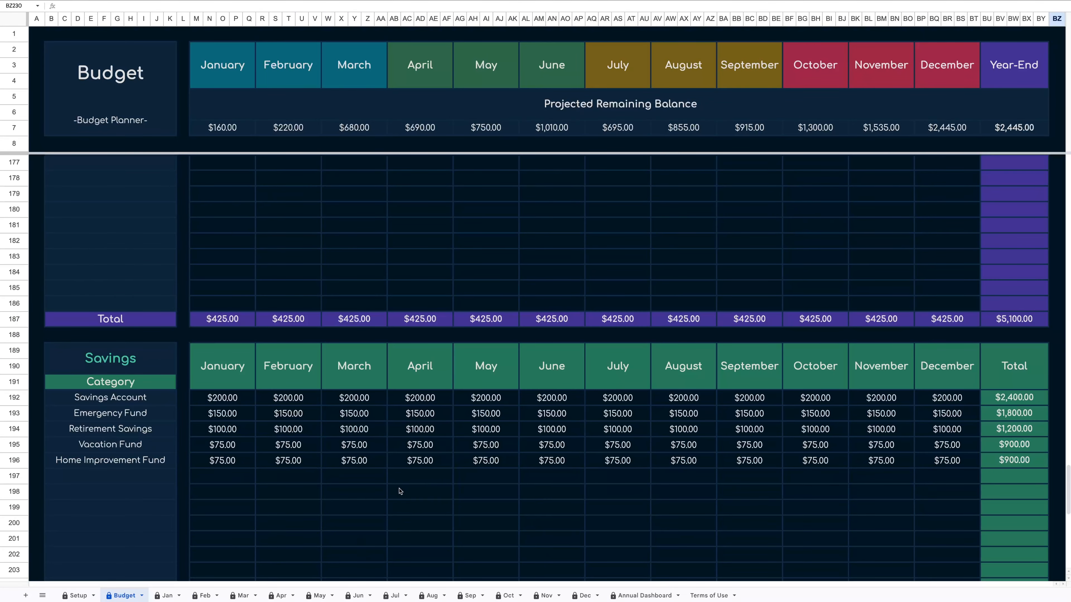
pyautogui.scroll(10, 400, 491)
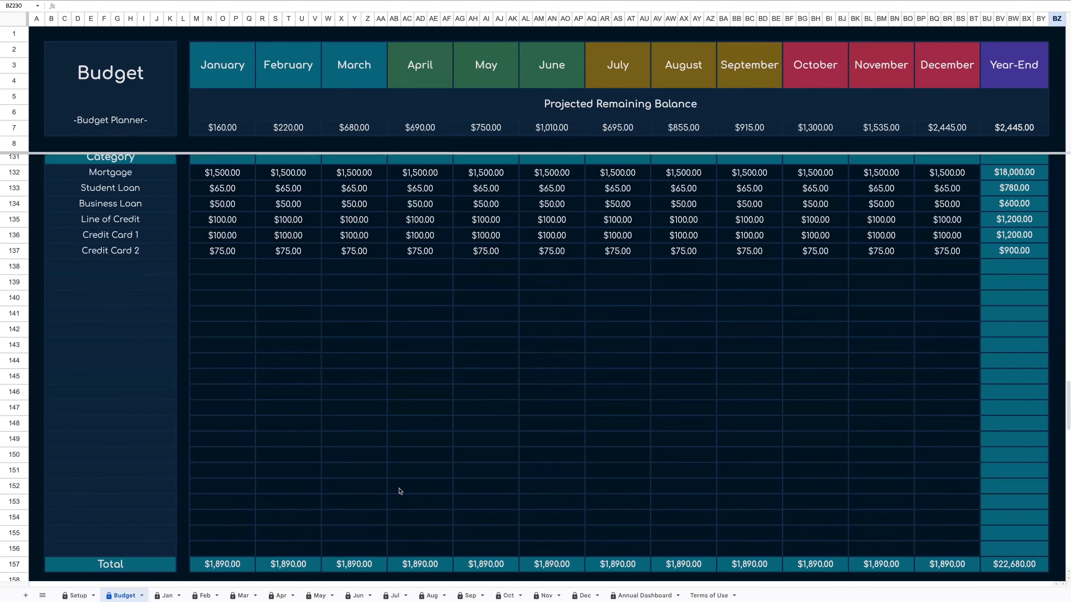
pyautogui.scroll(10, 400, 491)
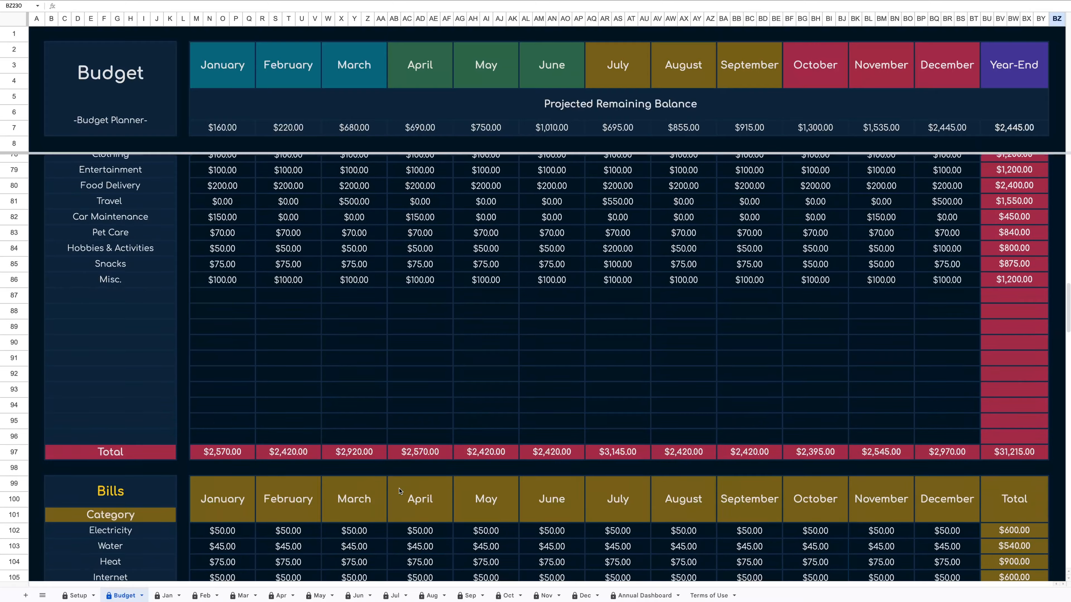
pyautogui.scroll(9, 400, 491)
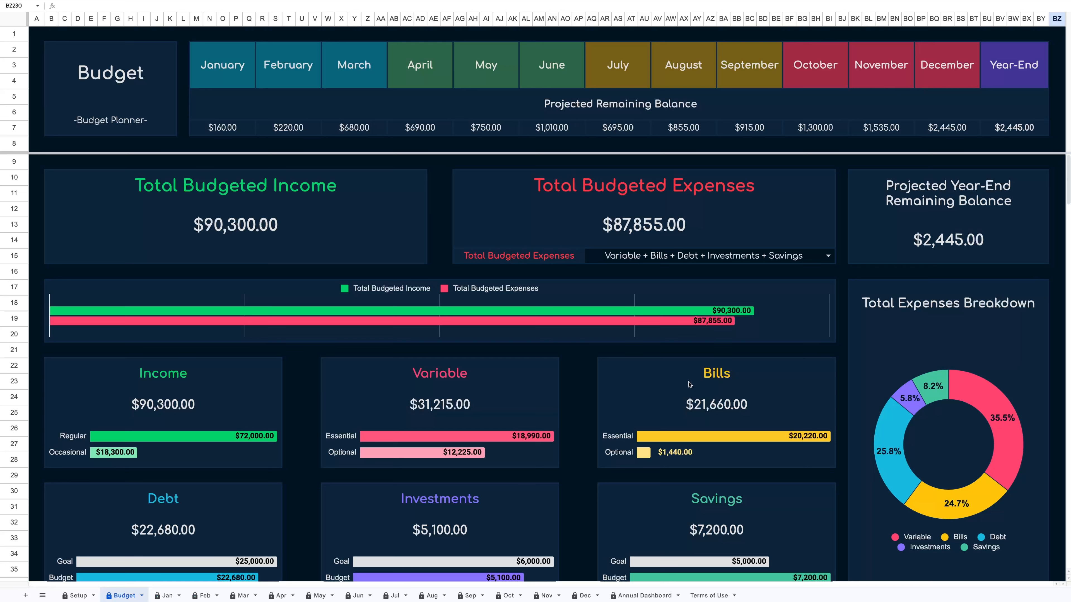
pyautogui.scroll(-3, 561, 353)
pyautogui.scroll(-1, 752, 482)
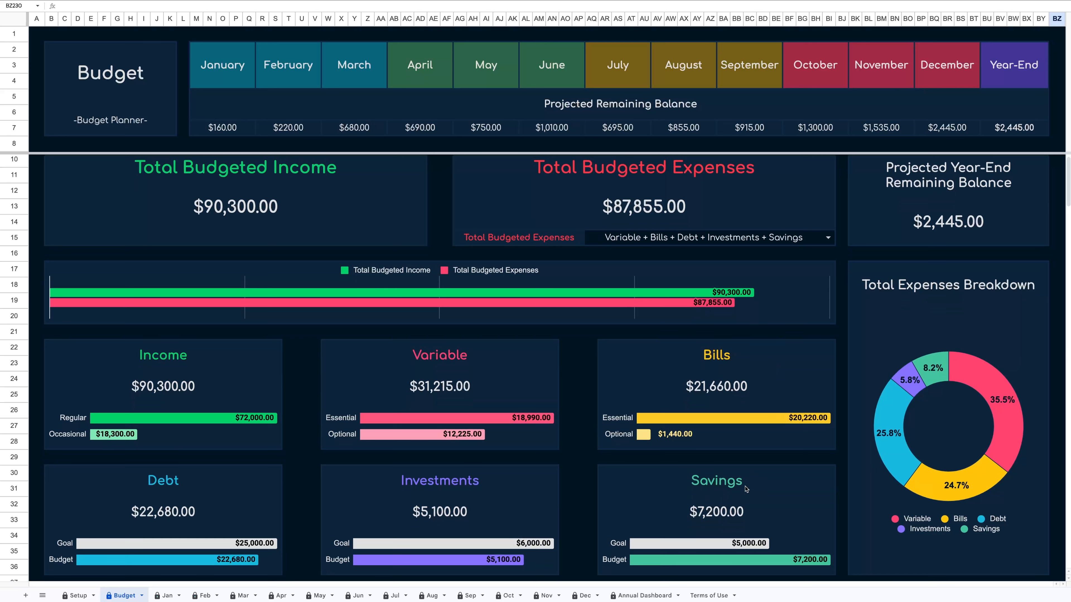
pyautogui.scroll(1, 789, 363)
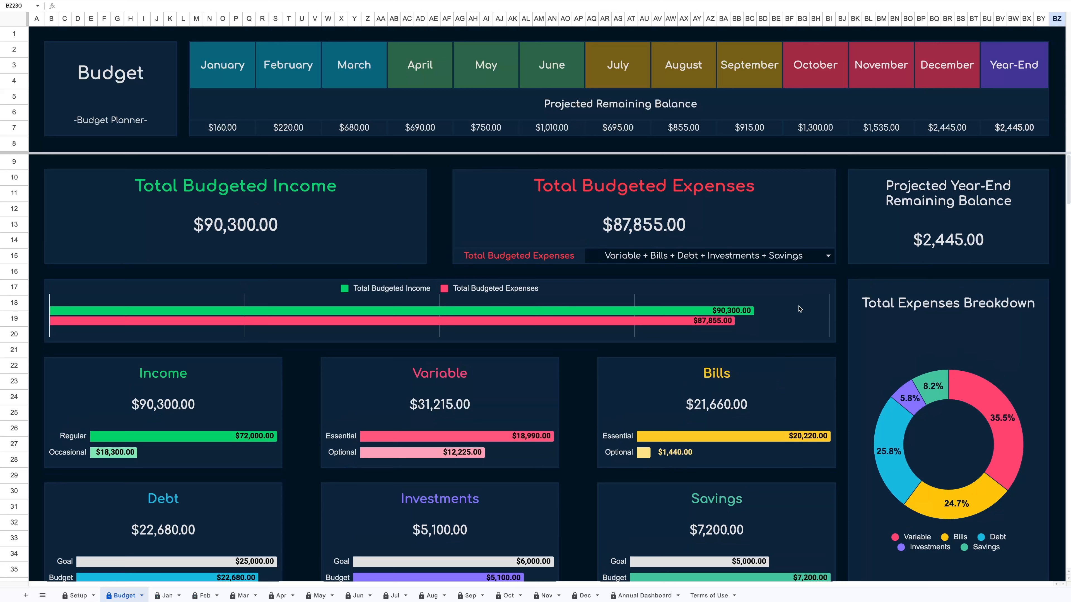
# Cycle the Total Budgeted Expenses selector through its options, finishing on Variable + Bills + Debt + Investments + Savings.
pyautogui.click(828, 256)
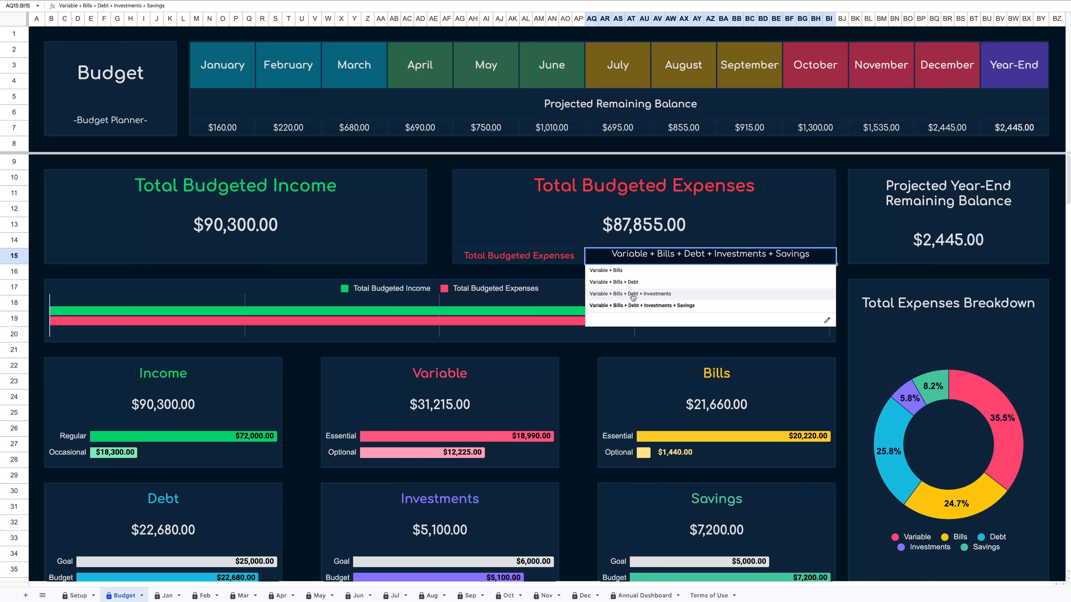
pyautogui.click(660, 296)
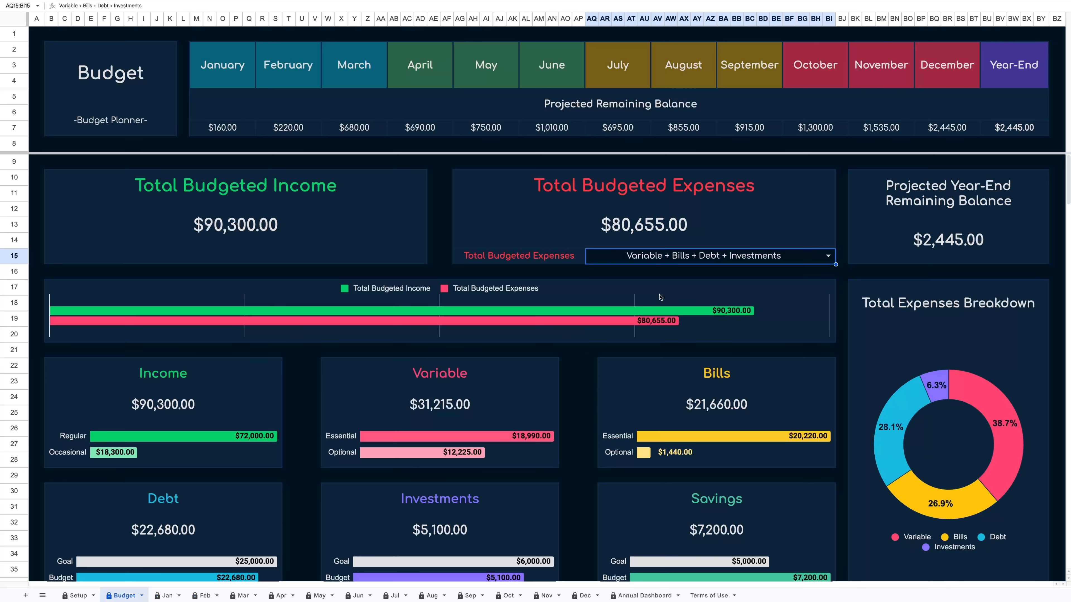
pyautogui.click(828, 257)
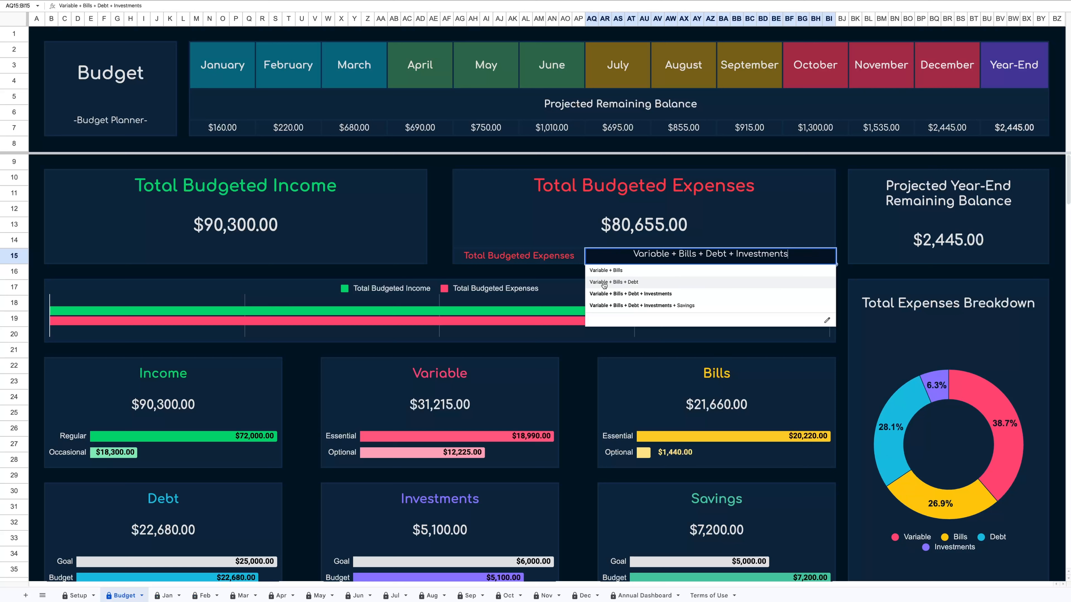
pyautogui.click(652, 282)
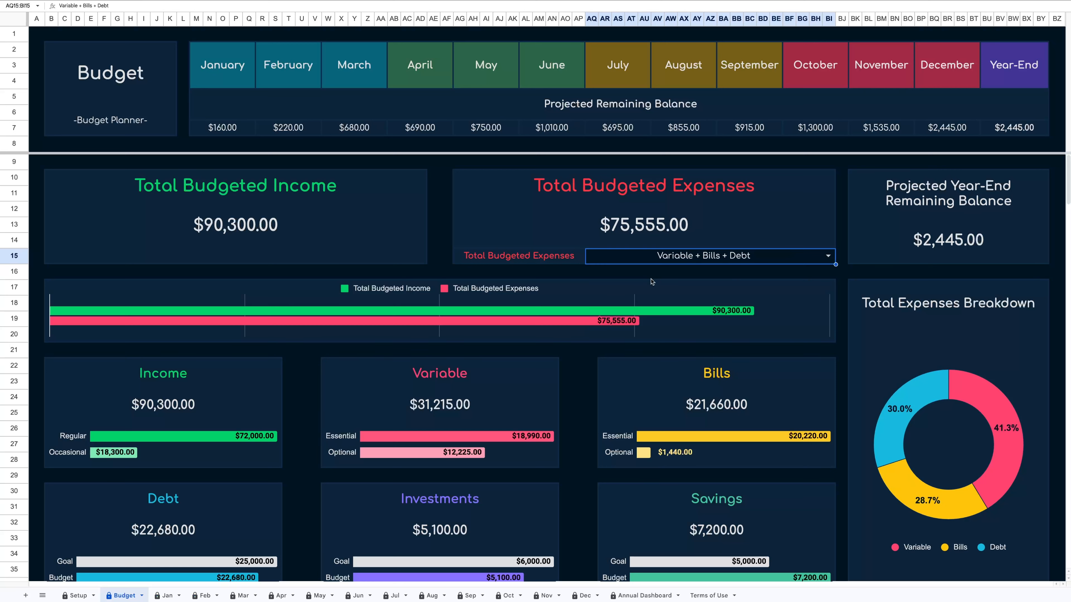
pyautogui.click(827, 255)
pyautogui.click(616, 272)
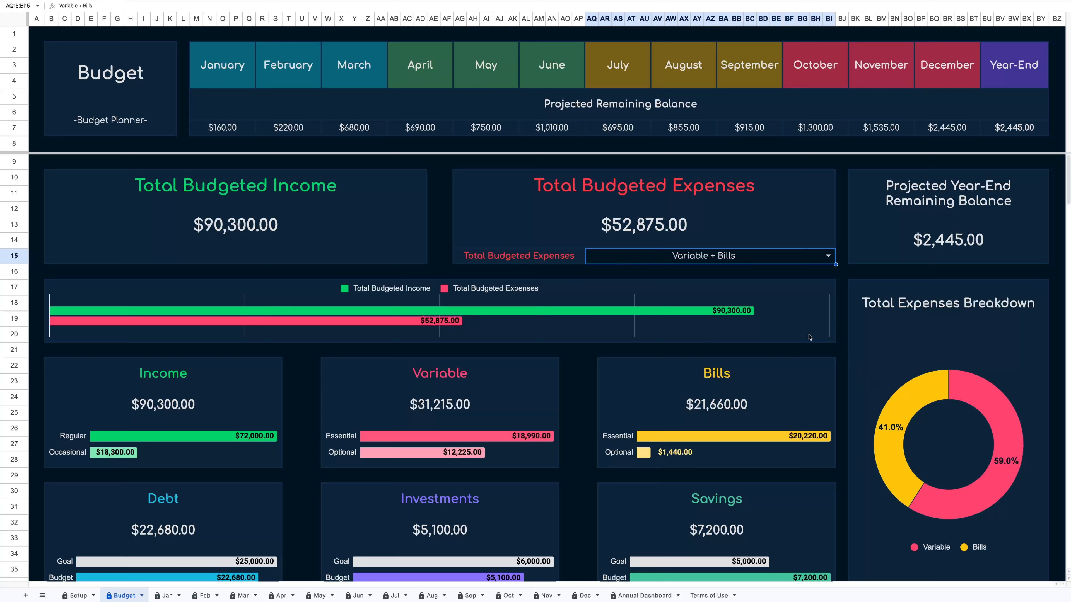
pyautogui.click(828, 256)
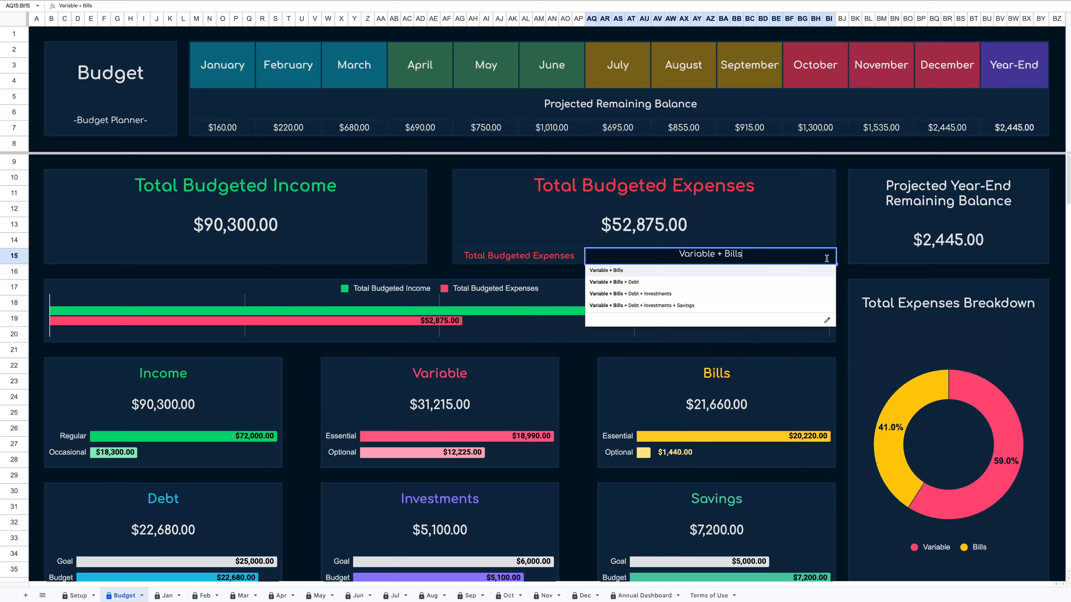
pyautogui.click(685, 306)
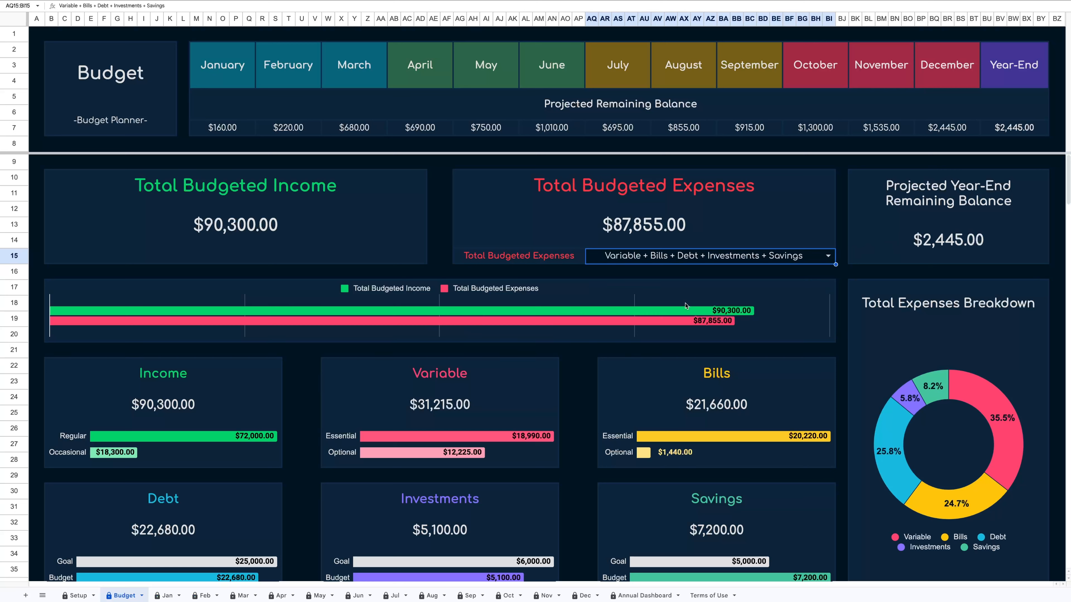
pyautogui.click(775, 350)
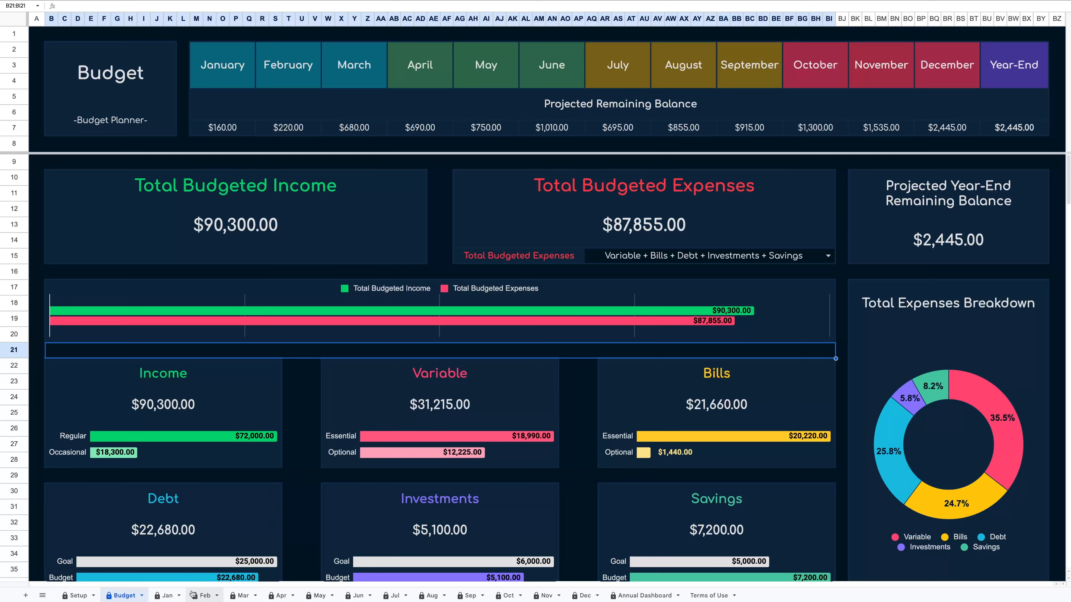
# Open the Jan sheet and scroll through its monthly dashboard.
pyautogui.click(165, 596)
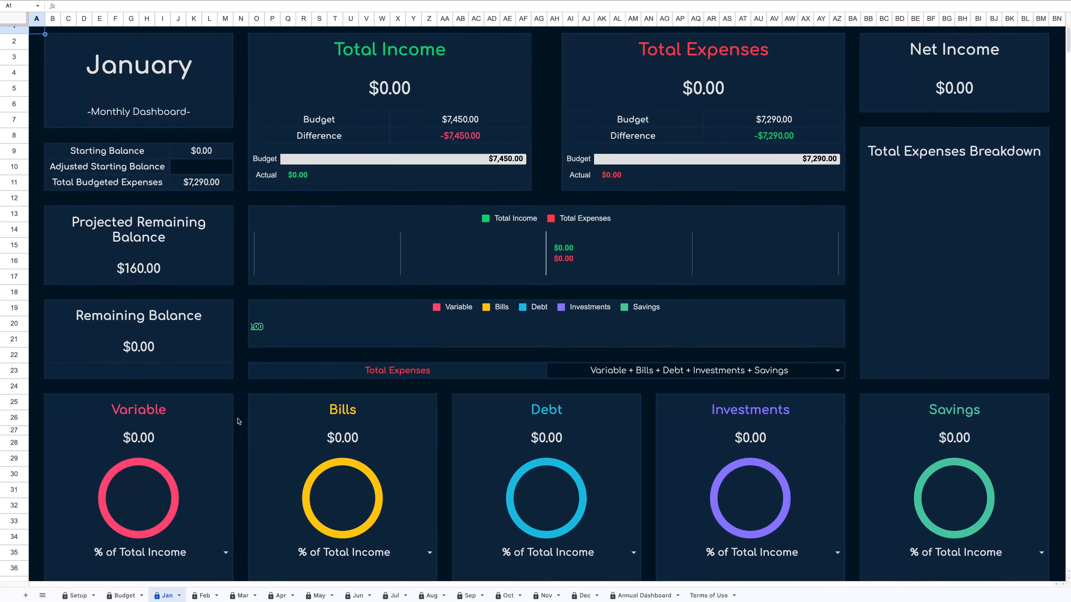
pyautogui.scroll(-10, 239, 421)
pyautogui.scroll(-20, 239, 421)
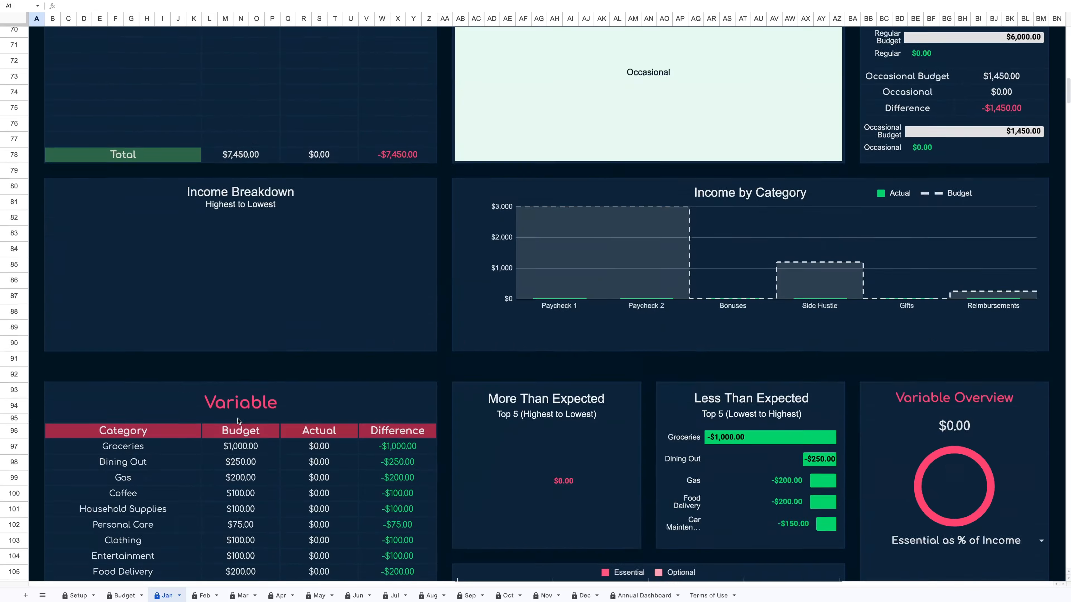
# Set the type of the first Transaction Tracker row on the Jan sheet to Income.
pyautogui.scroll(-20, 238, 421)
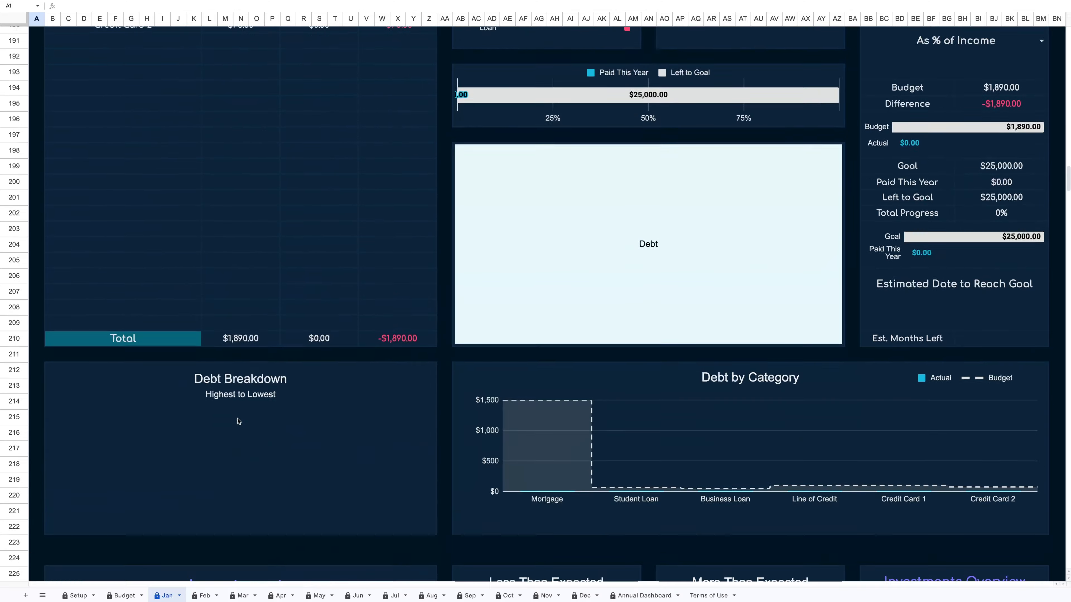
pyautogui.scroll(-6, 239, 421)
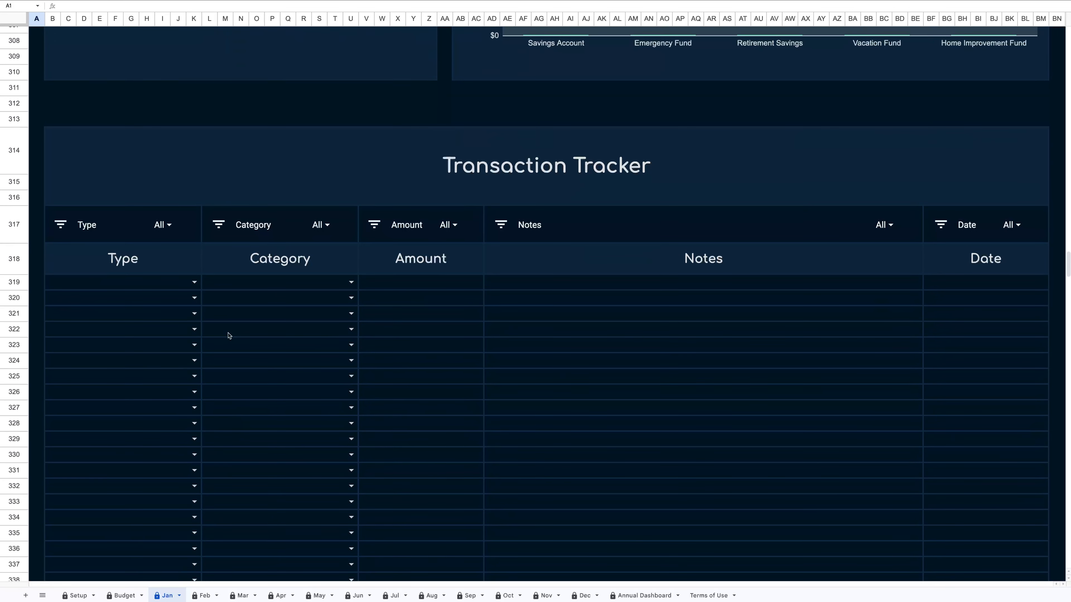
pyautogui.click(234, 152)
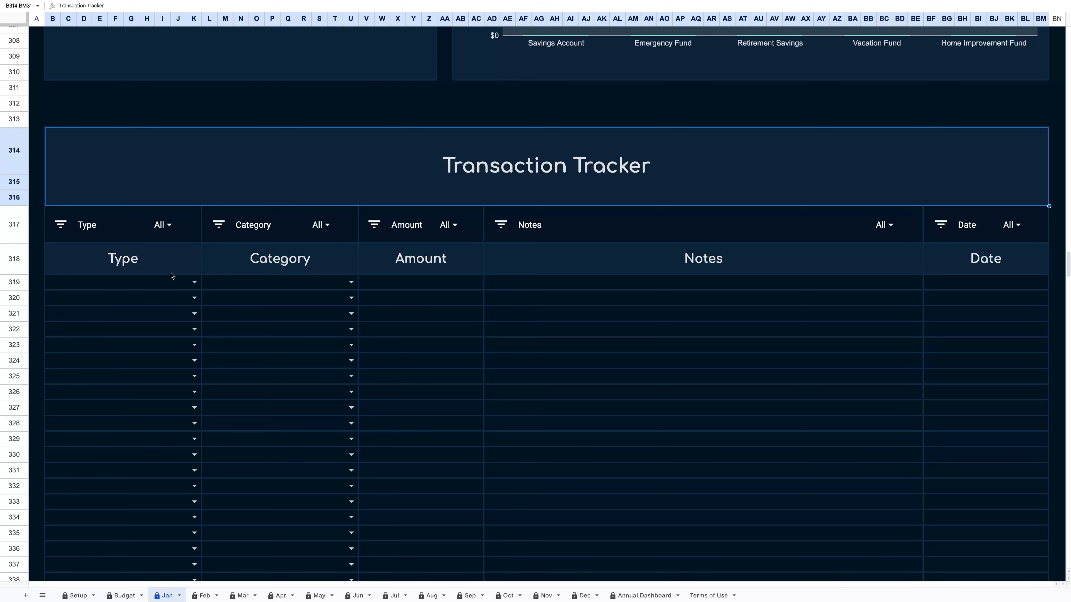
pyautogui.click(194, 284)
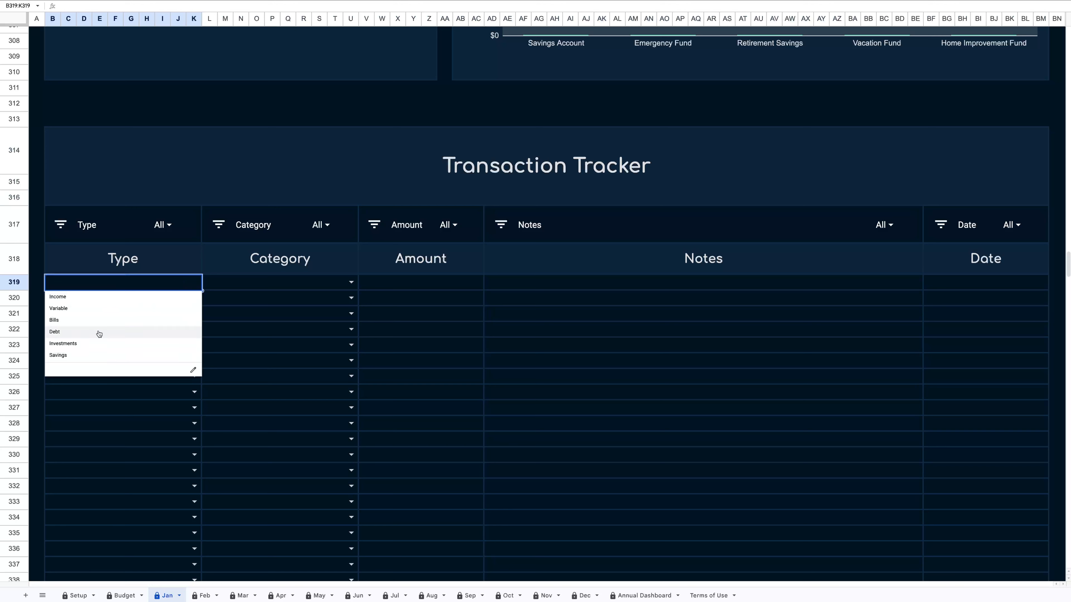
pyautogui.click(101, 301)
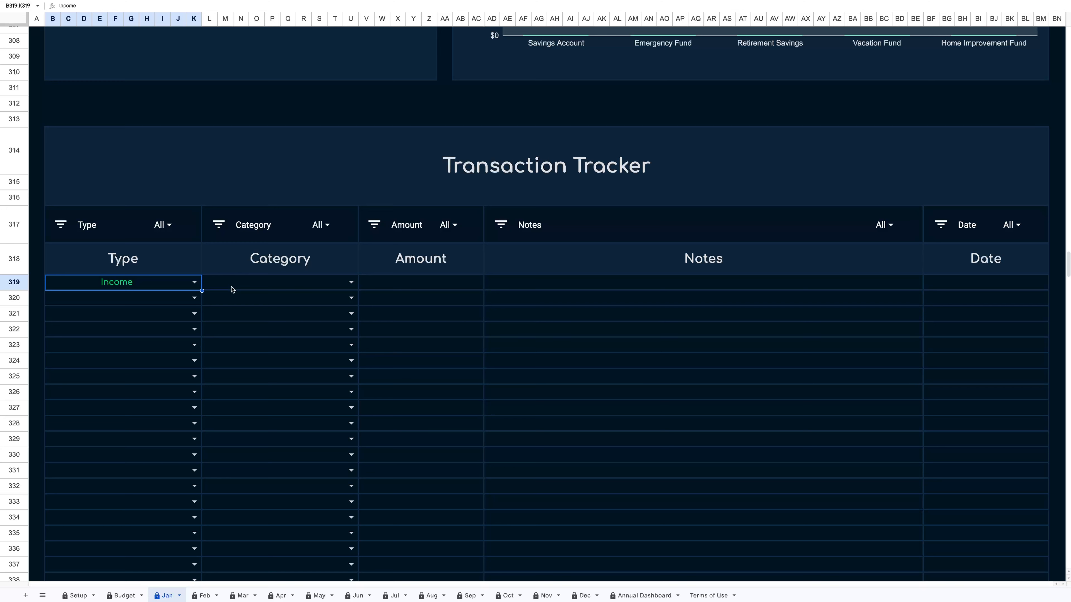
# Open the category choices for the first transaction row.
pyautogui.click(350, 281)
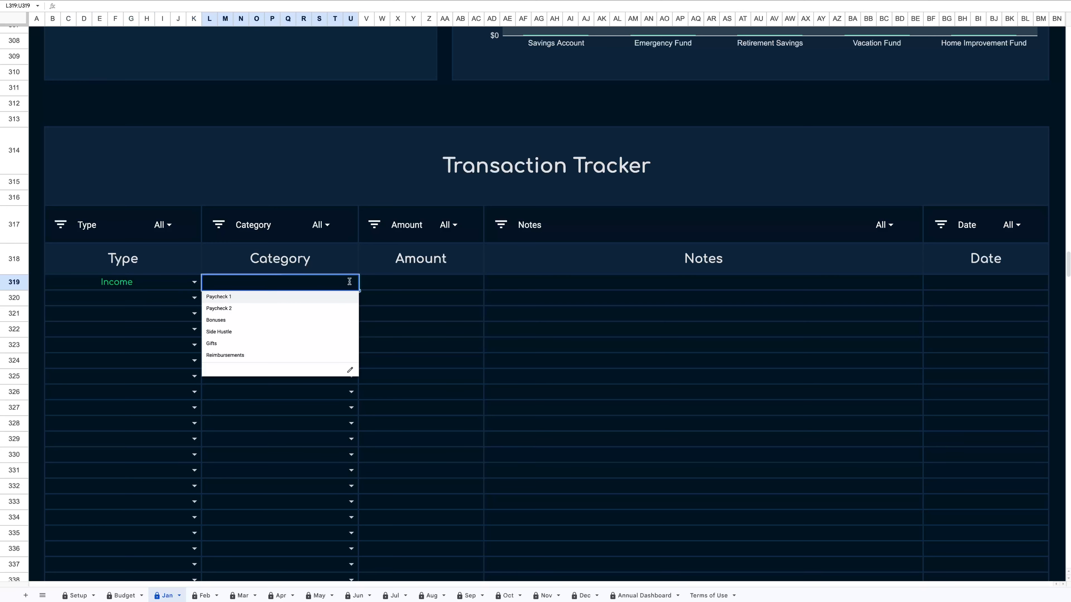
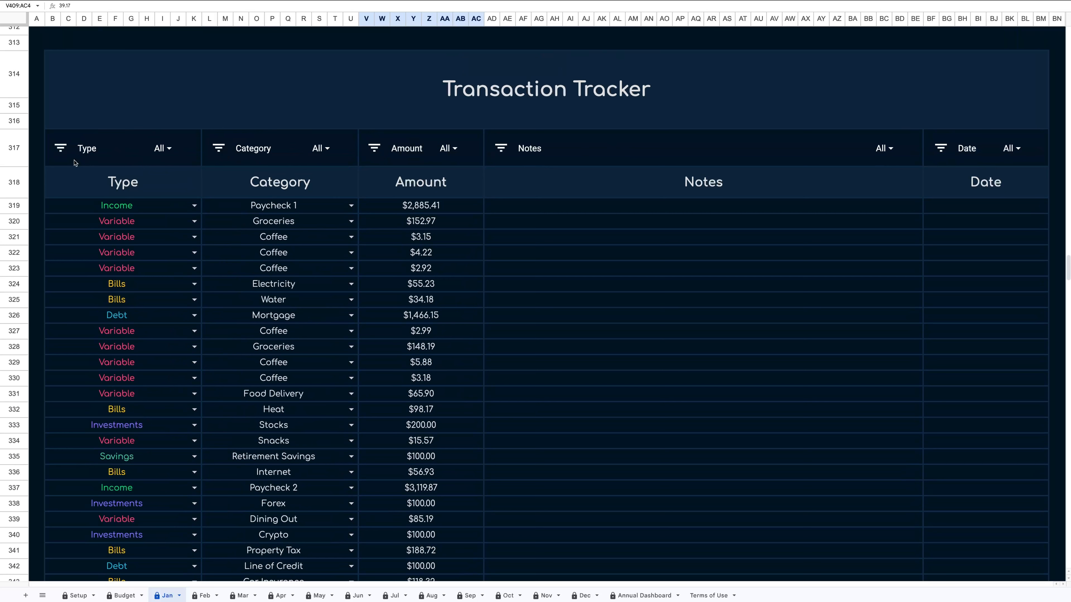
# Filter the Transaction Tracker by Type to show only Bills transactions.
pyautogui.click(68, 149)
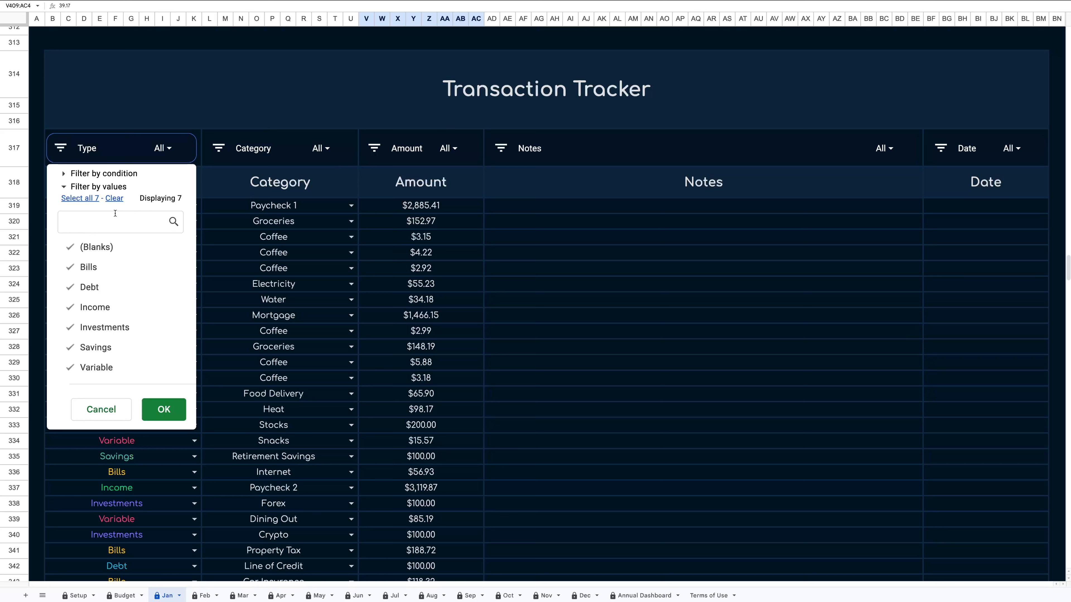
pyautogui.click(114, 198)
pyautogui.click(97, 268)
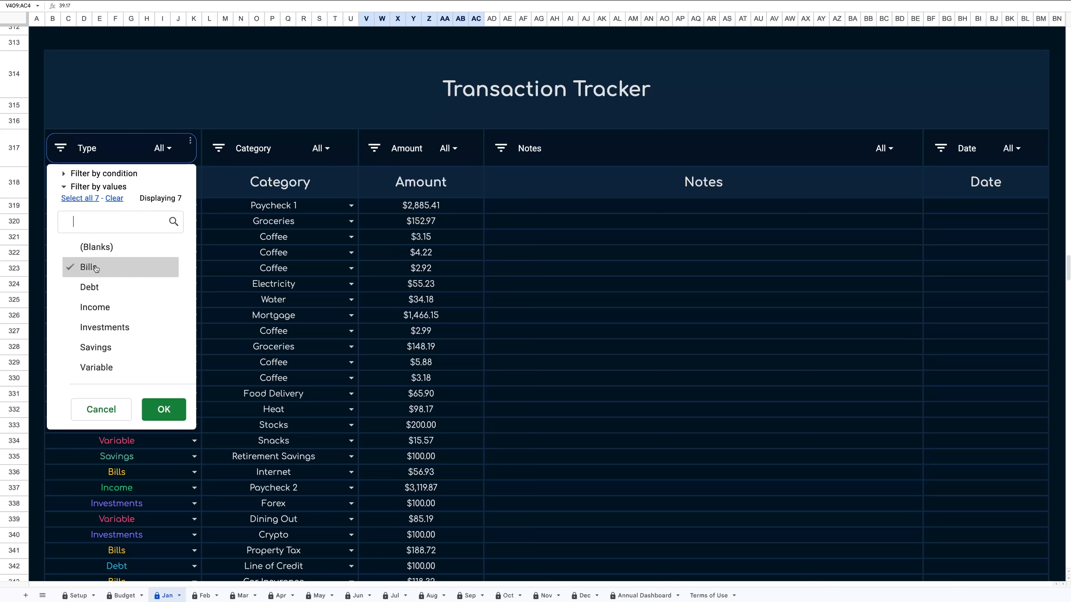
pyautogui.click(177, 409)
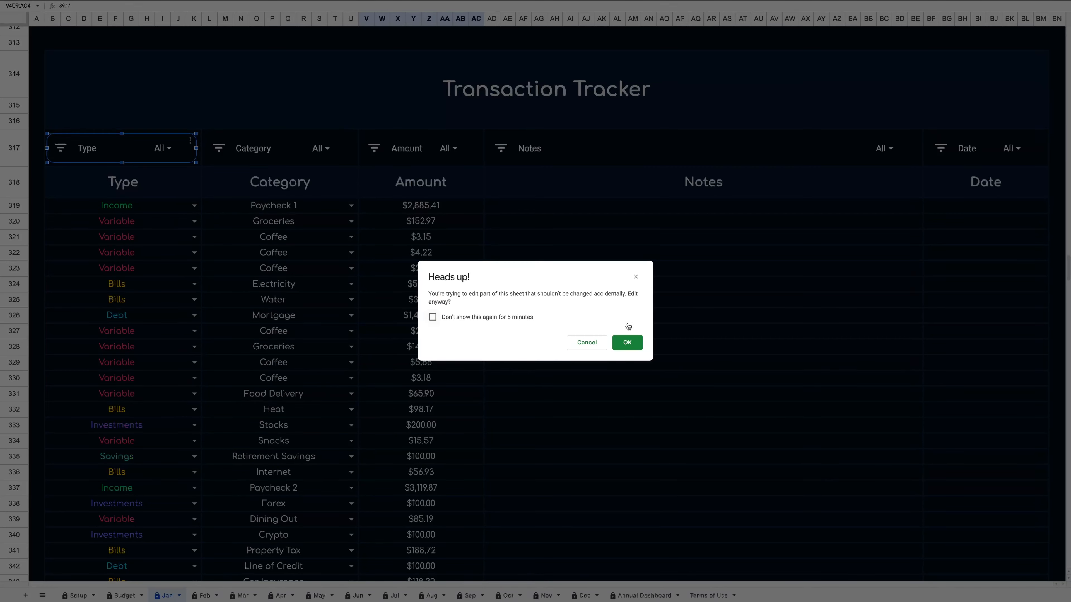
pyautogui.click(637, 348)
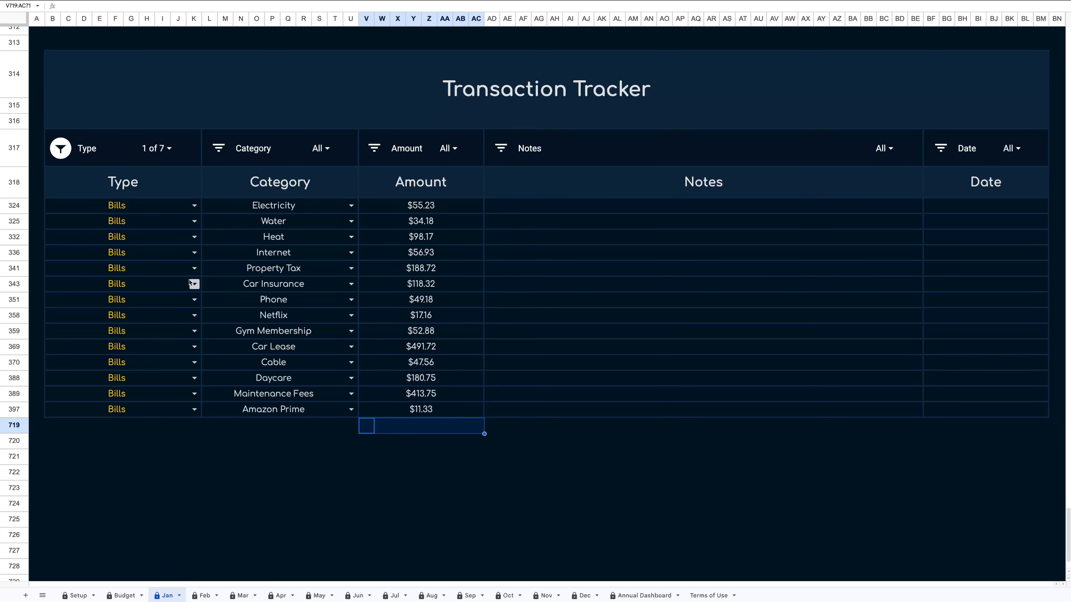
# Clear the Type filter so all transaction types are shown again.
pyautogui.click(62, 150)
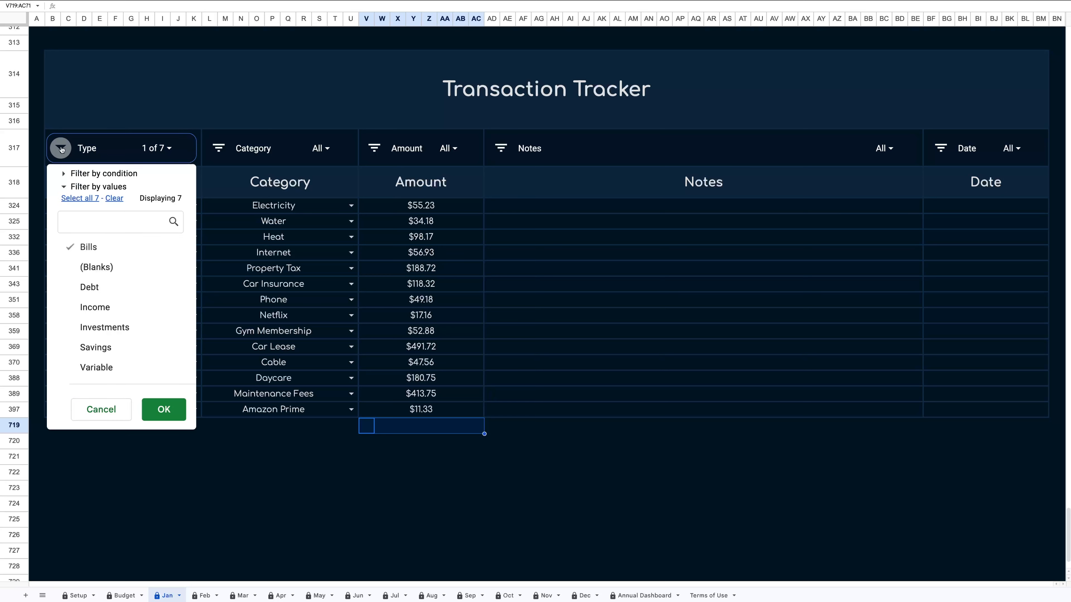
pyautogui.click(80, 199)
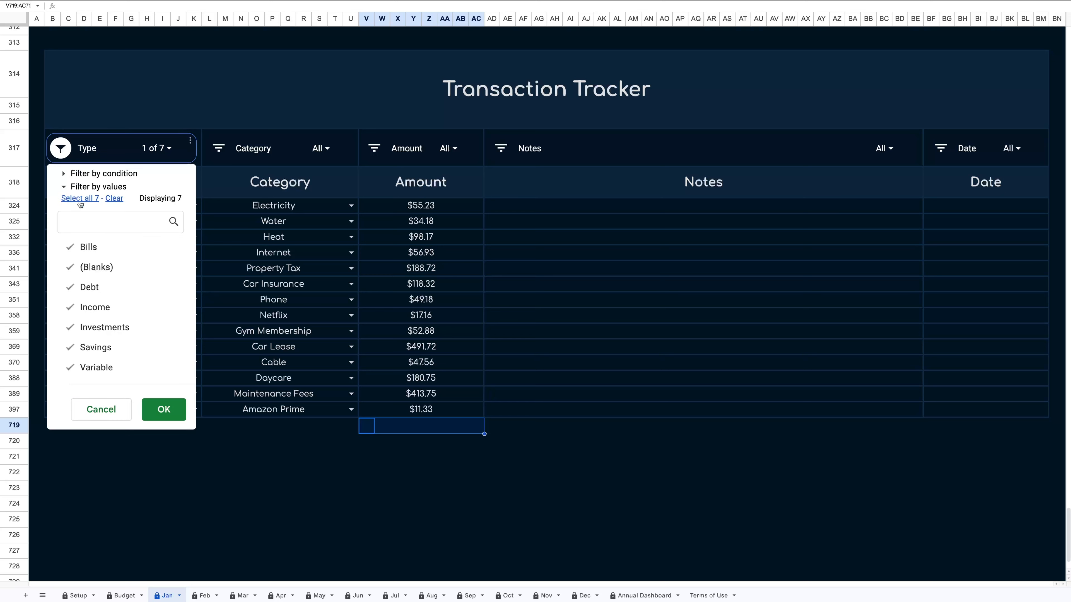
pyautogui.click(170, 405)
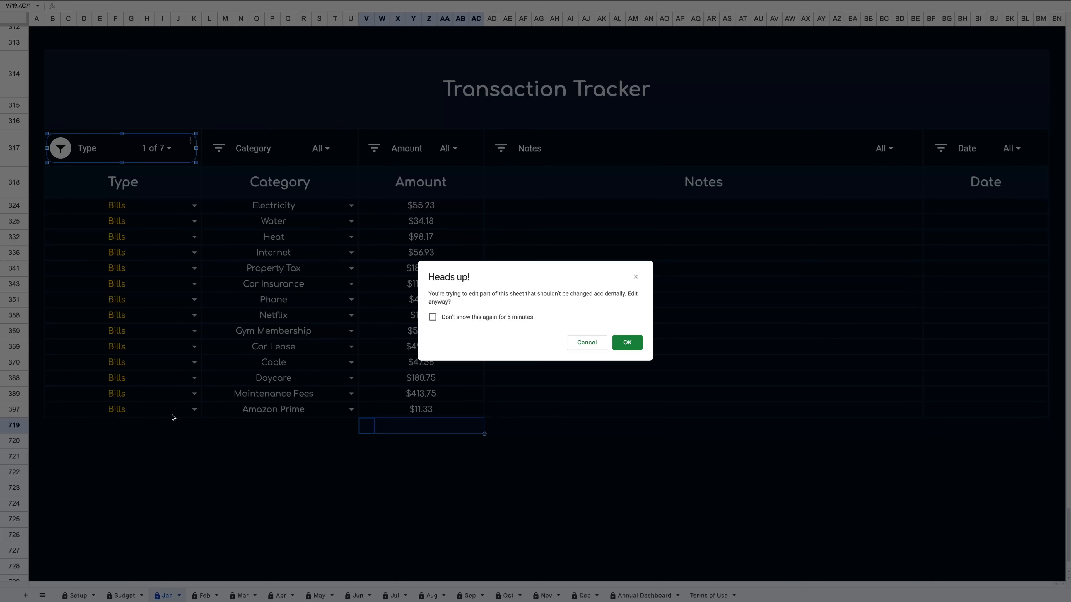
pyautogui.click(628, 342)
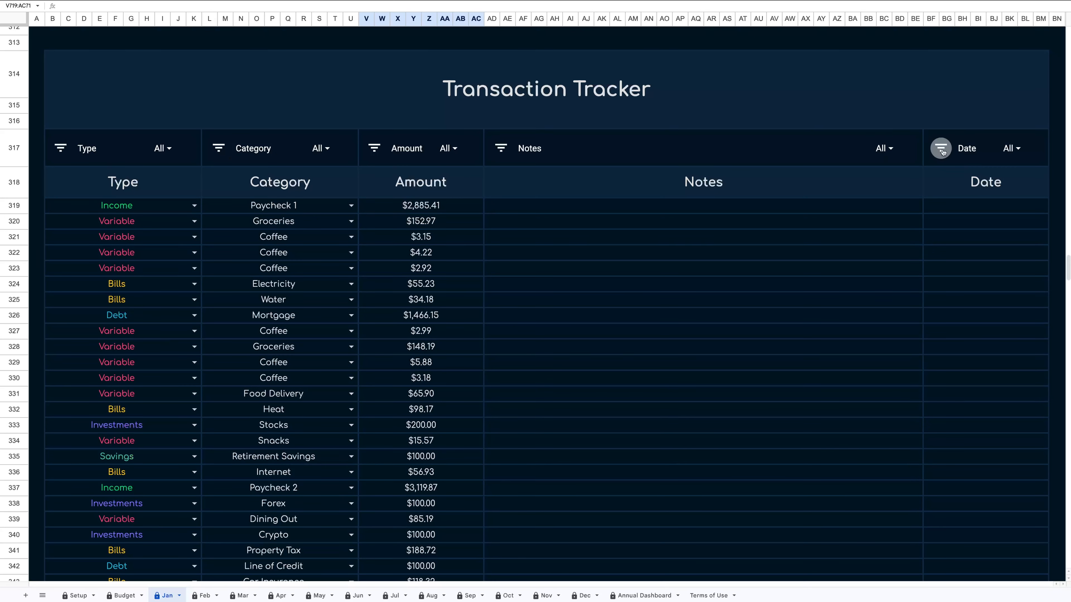
# Filter the Transaction Tracker by Category to show only Coffee transactions.
pyautogui.click(219, 153)
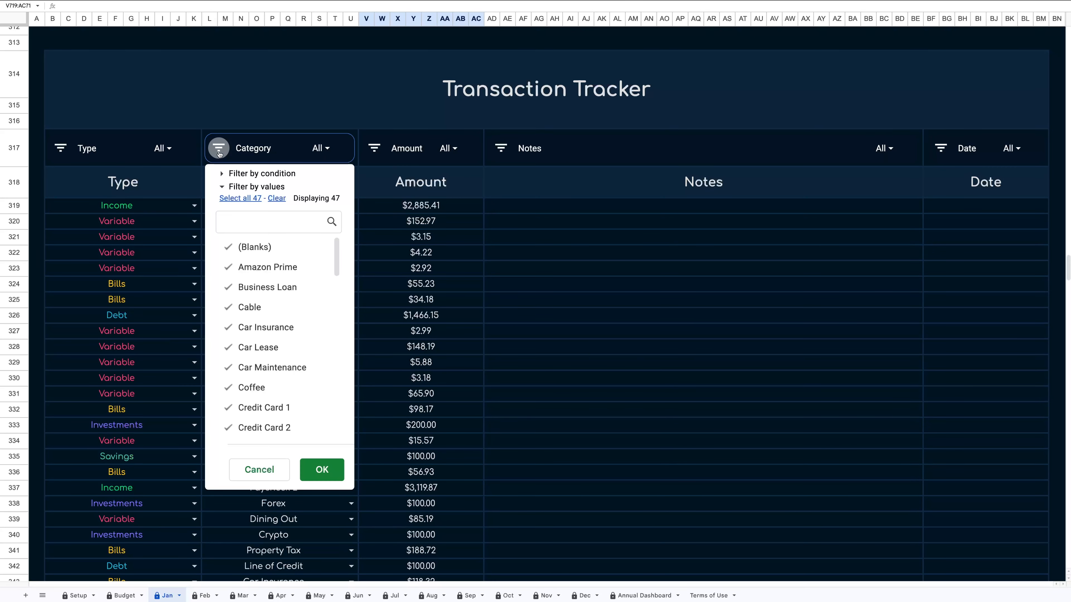
pyautogui.click(275, 199)
pyautogui.write('co')
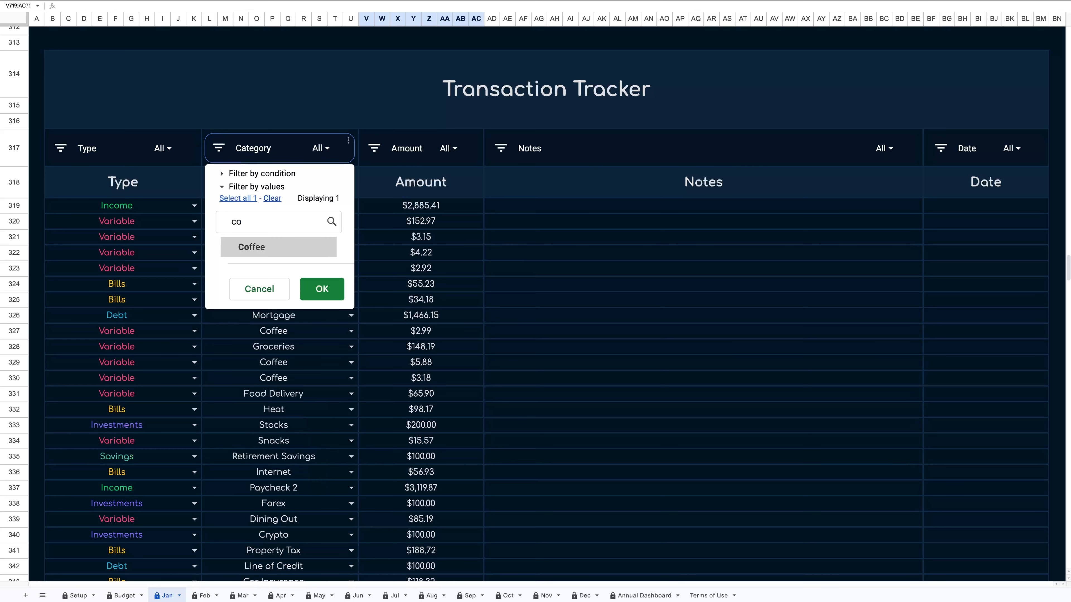
pyautogui.click(267, 243)
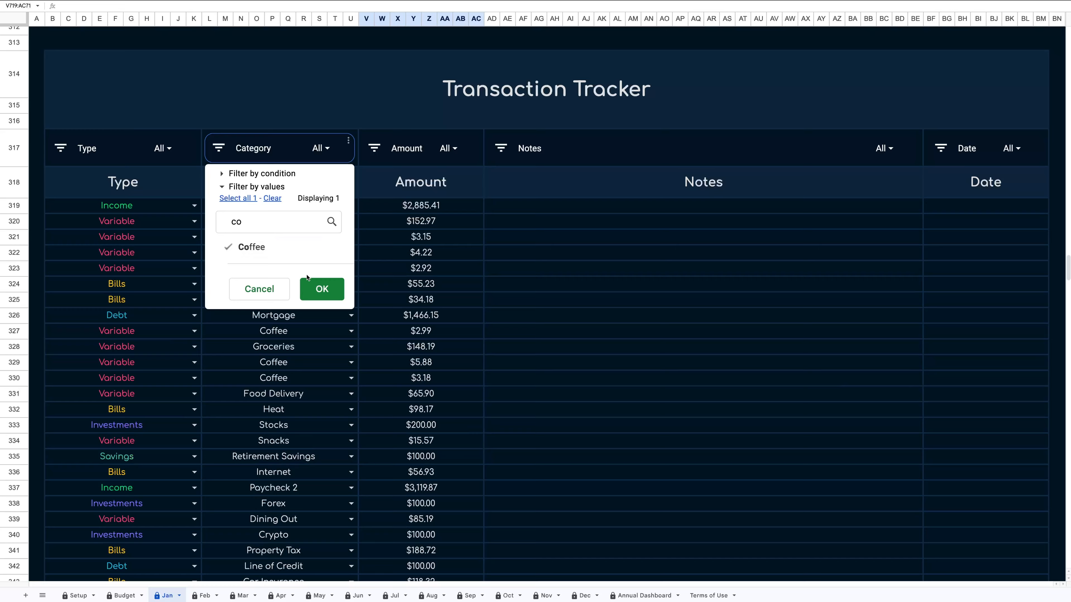
pyautogui.click(322, 289)
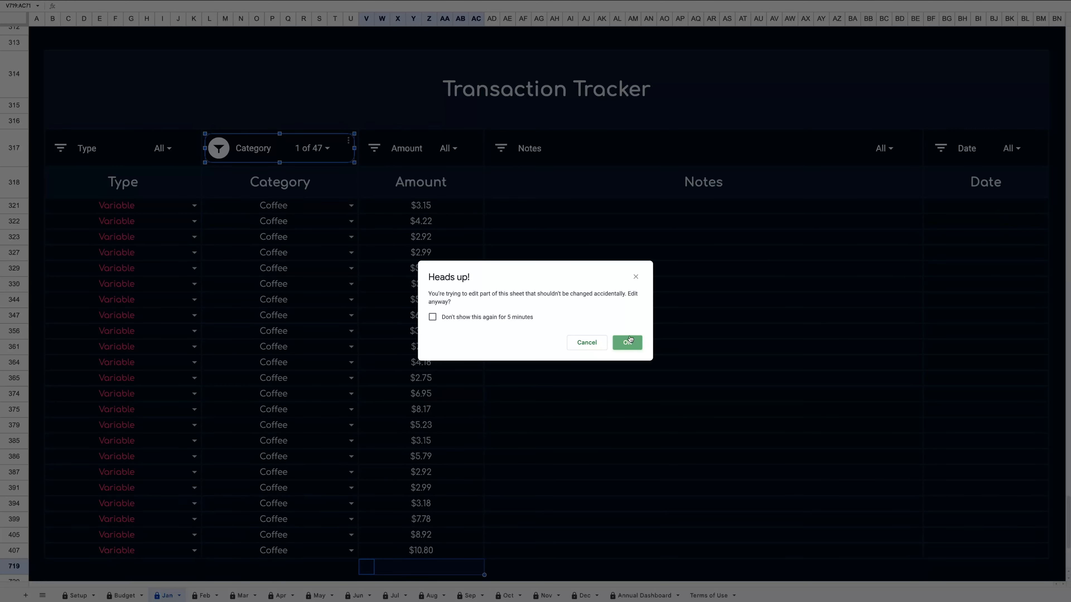
pyautogui.click(627, 342)
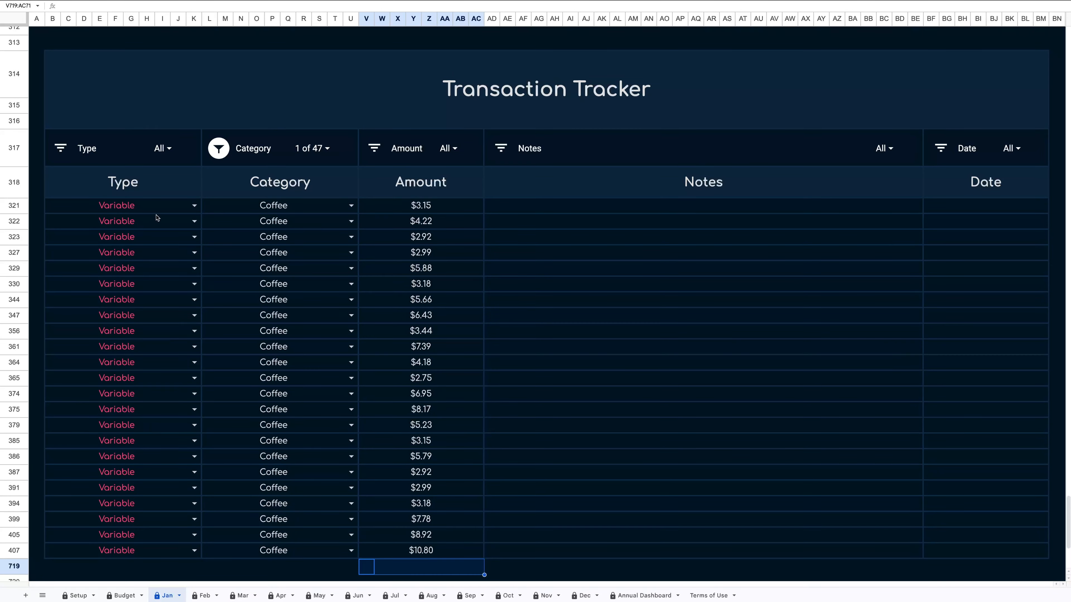
# Clear the Category filter by selecting all categories again.
pyautogui.click(217, 151)
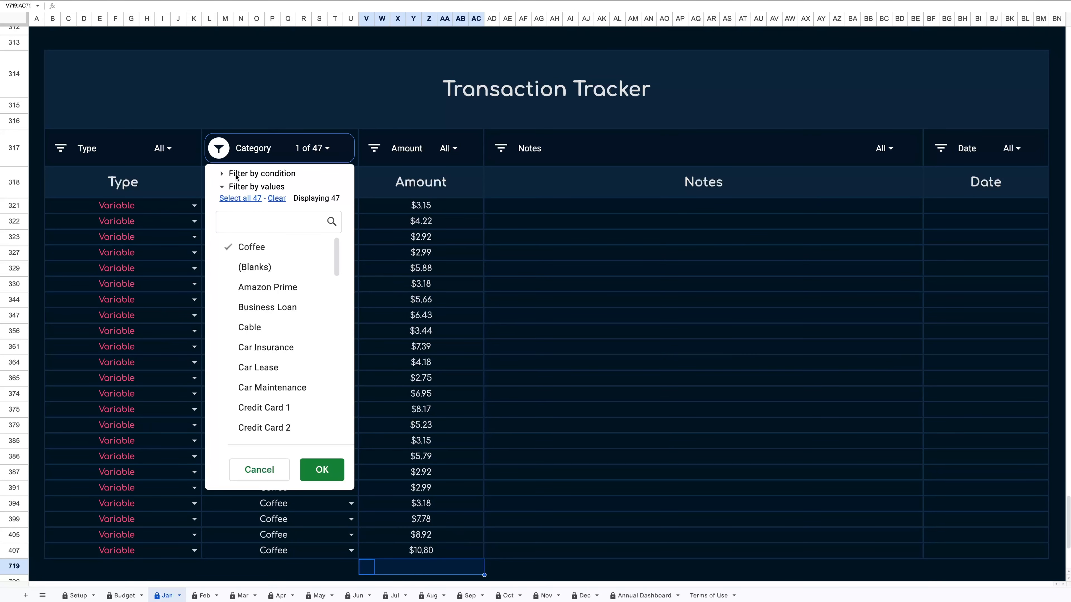
pyautogui.click(248, 199)
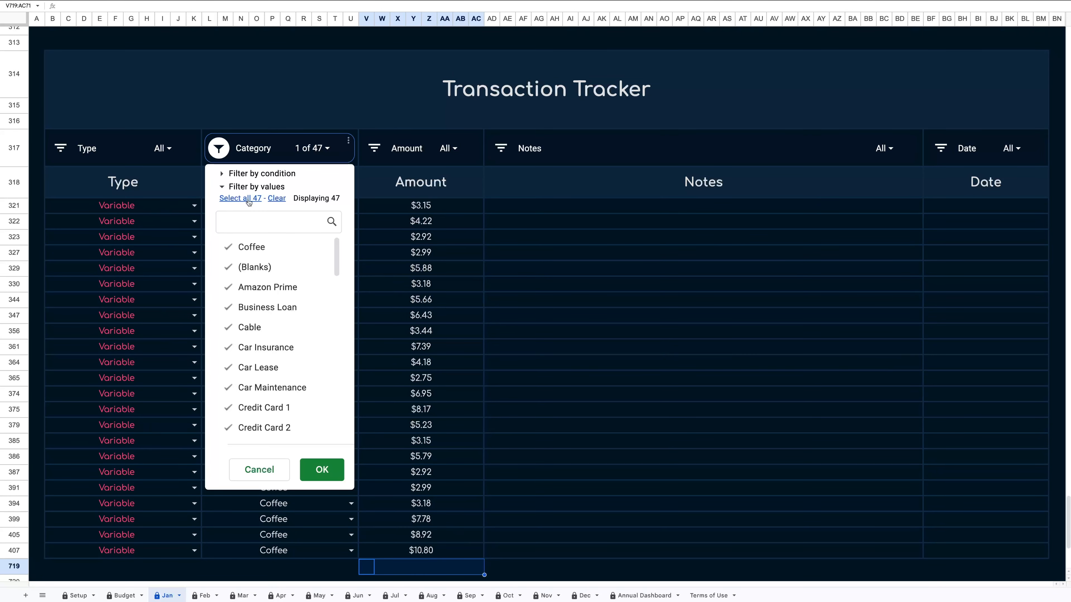
pyautogui.click(333, 478)
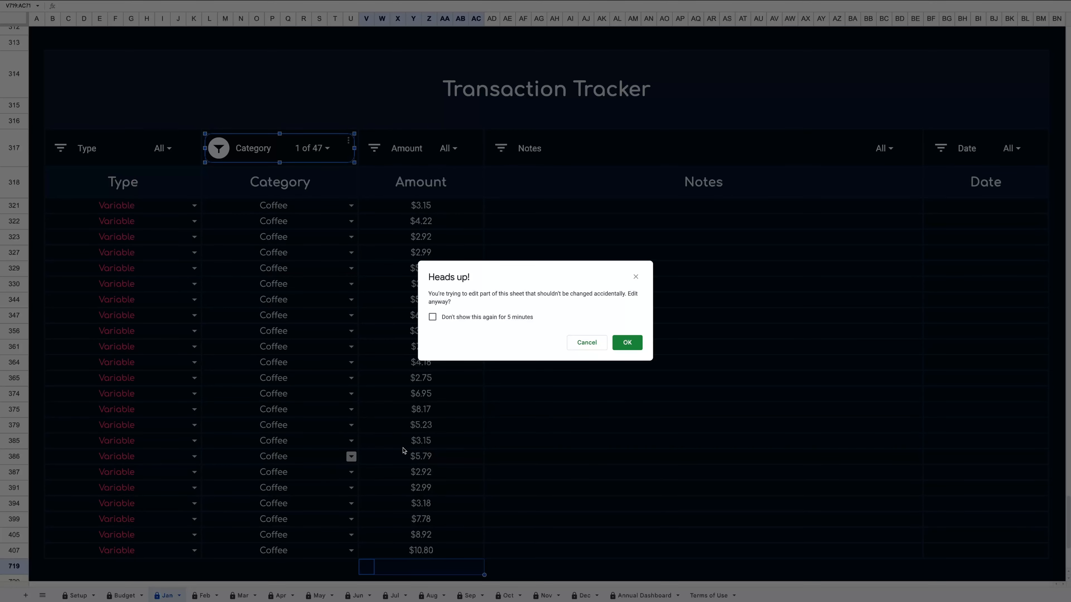
pyautogui.click(620, 343)
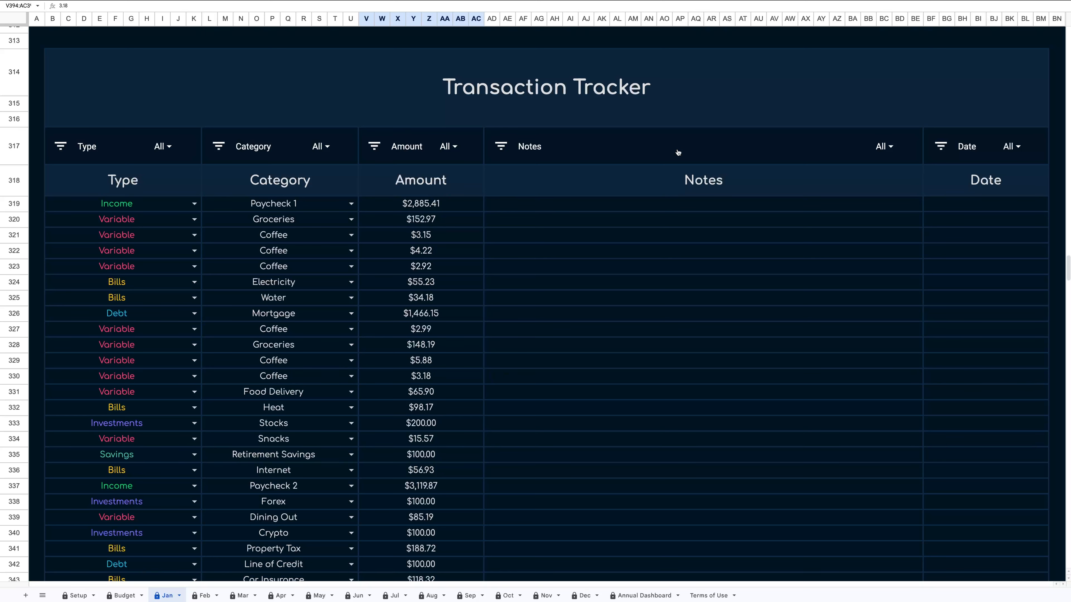
# Filter the Amount column by condition to show only amounts greater than 100.
pyautogui.click(372, 152)
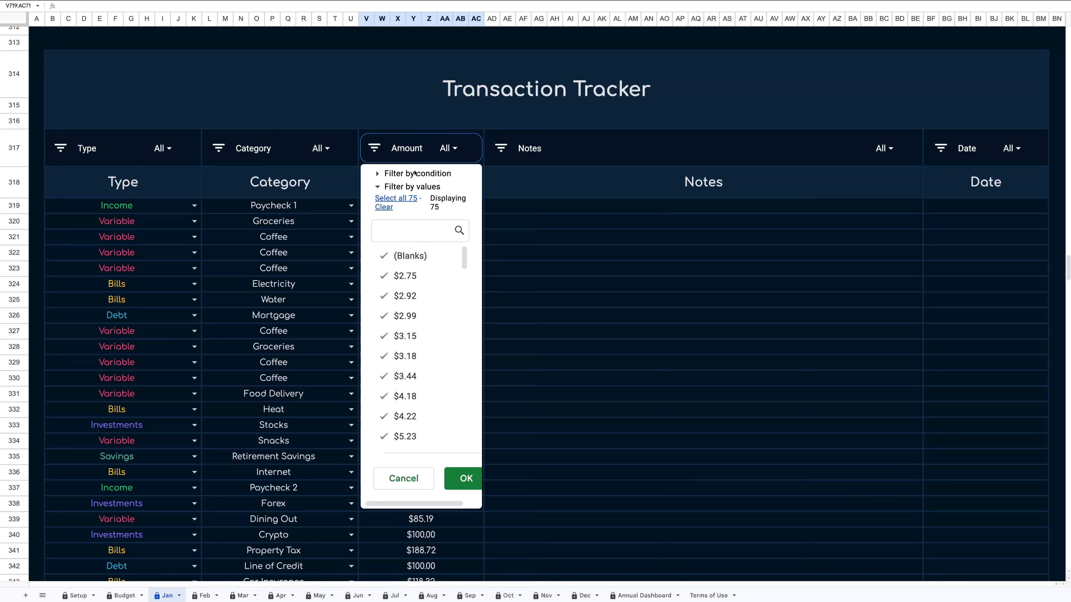
pyautogui.click(425, 173)
pyautogui.click(424, 193)
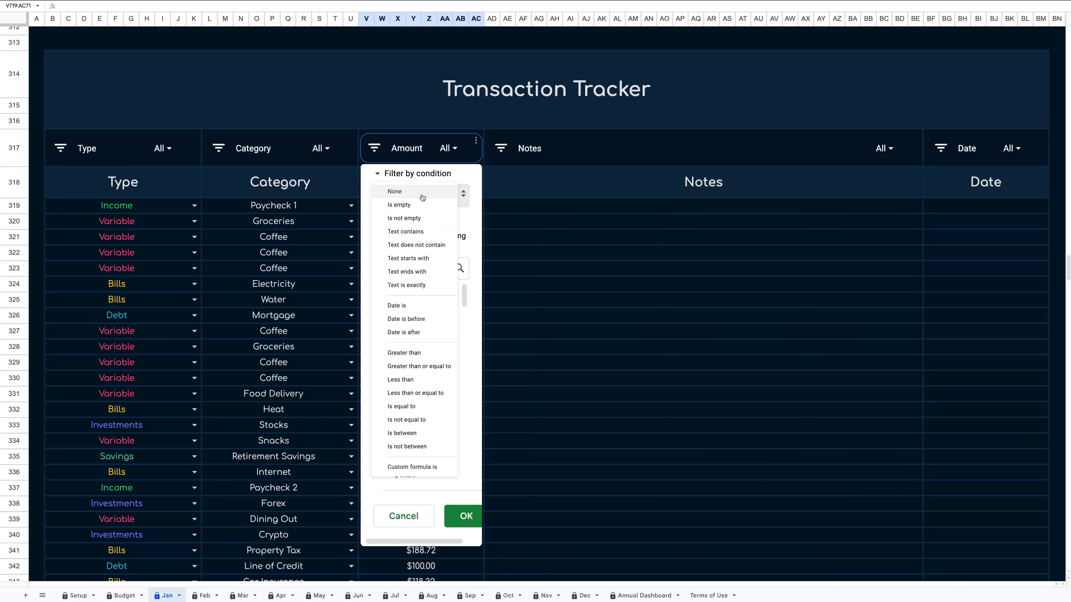
pyautogui.click(420, 352)
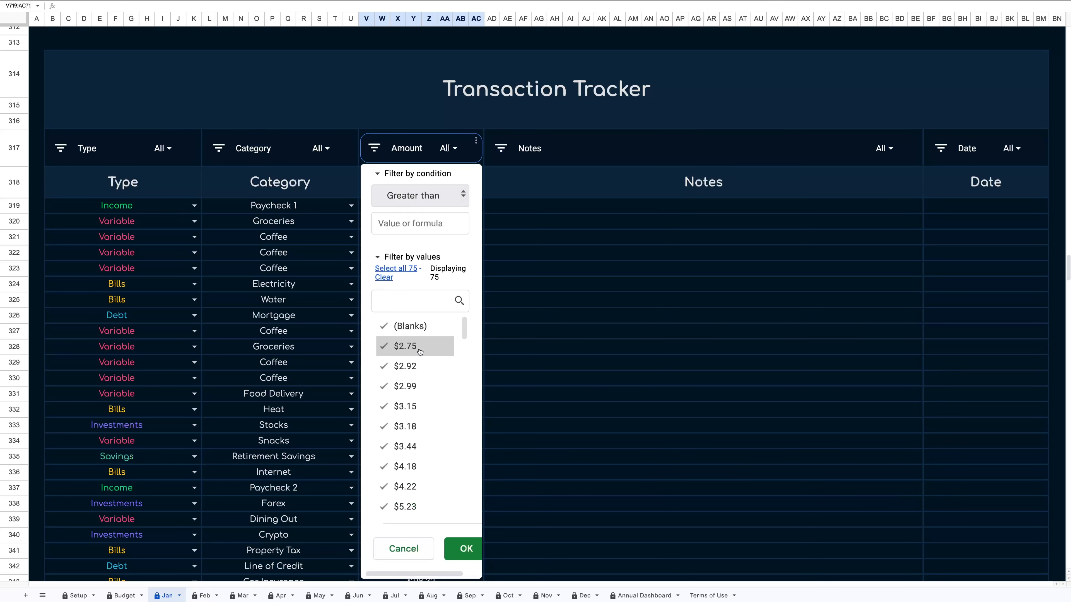
pyautogui.click(405, 220)
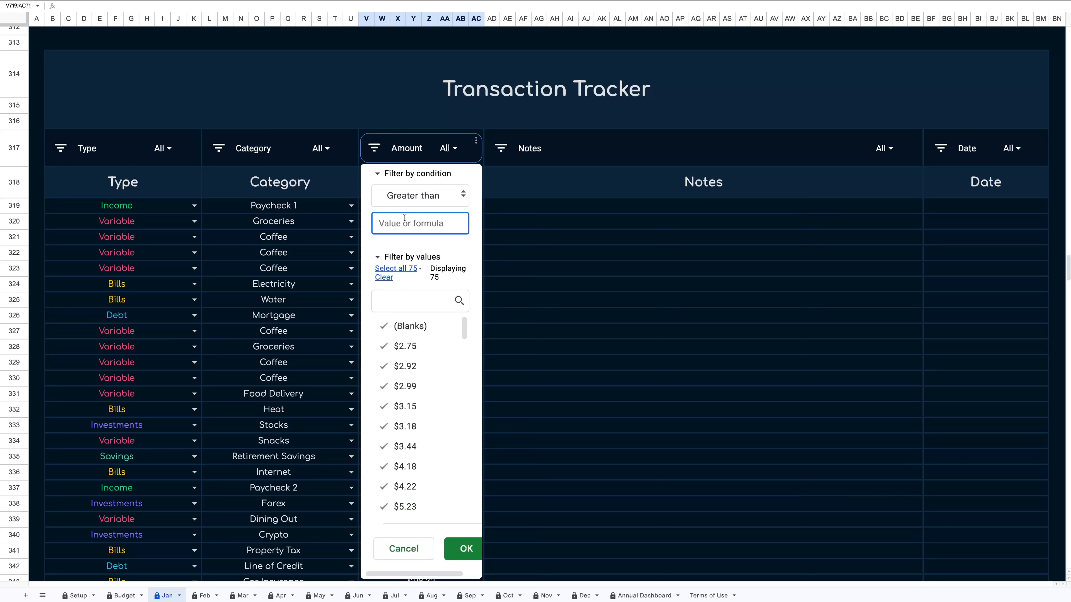
pyautogui.write('100')
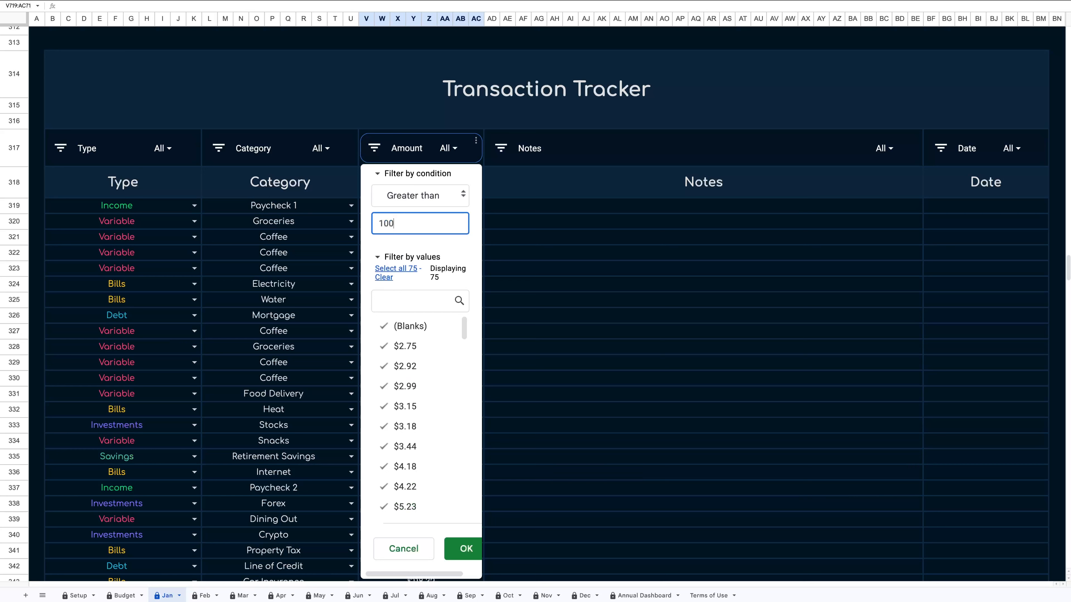
pyautogui.click(464, 550)
pyautogui.click(631, 343)
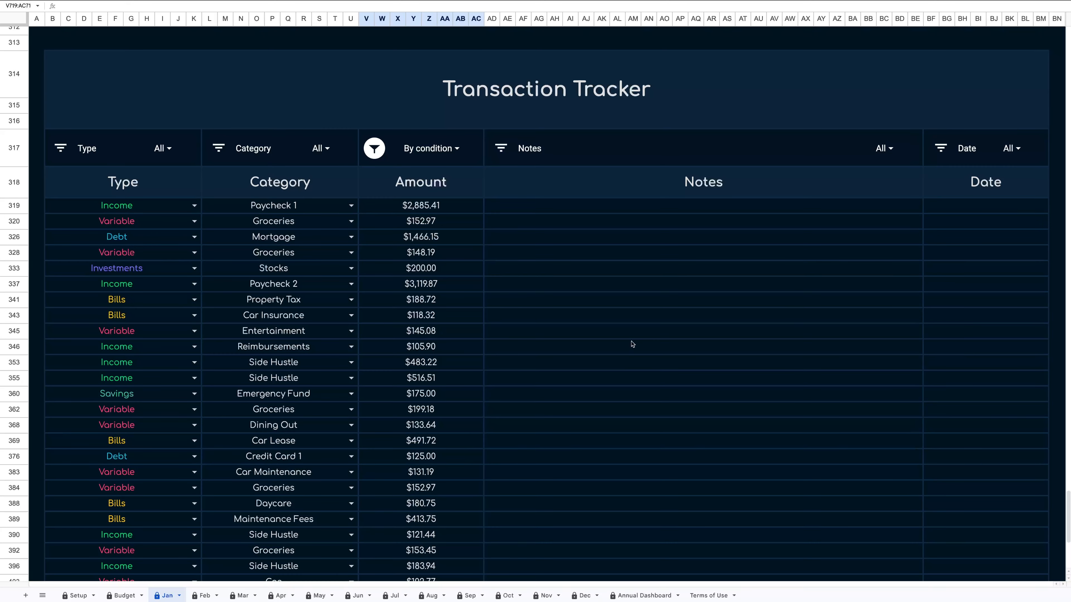
# Remove the Amount filter condition by setting it back to None.
pyautogui.scroll(-5, 632, 344)
pyautogui.scroll(8, 632, 344)
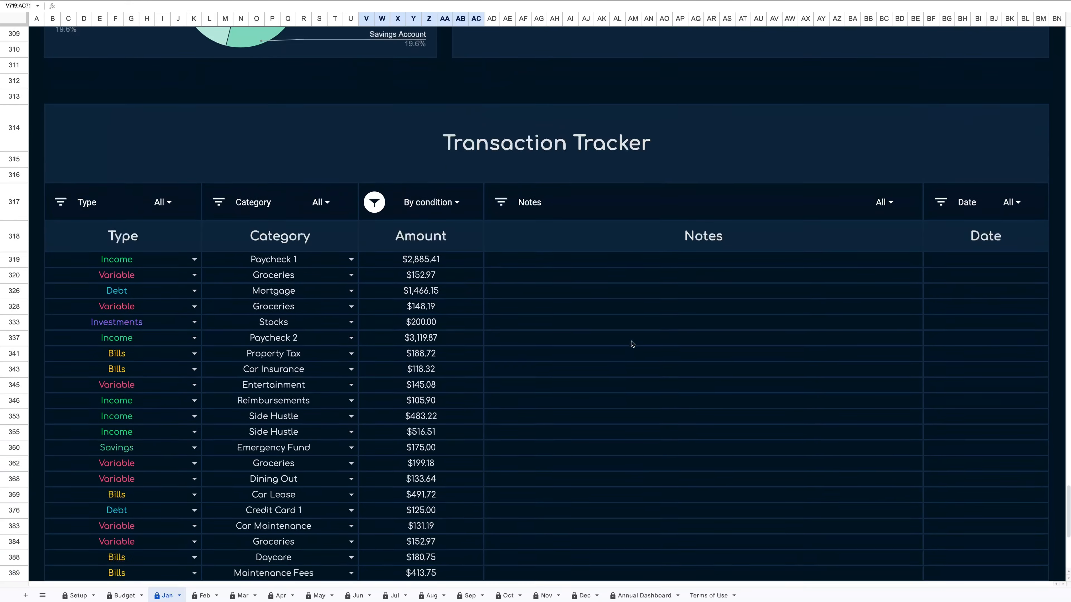
pyautogui.click(374, 273)
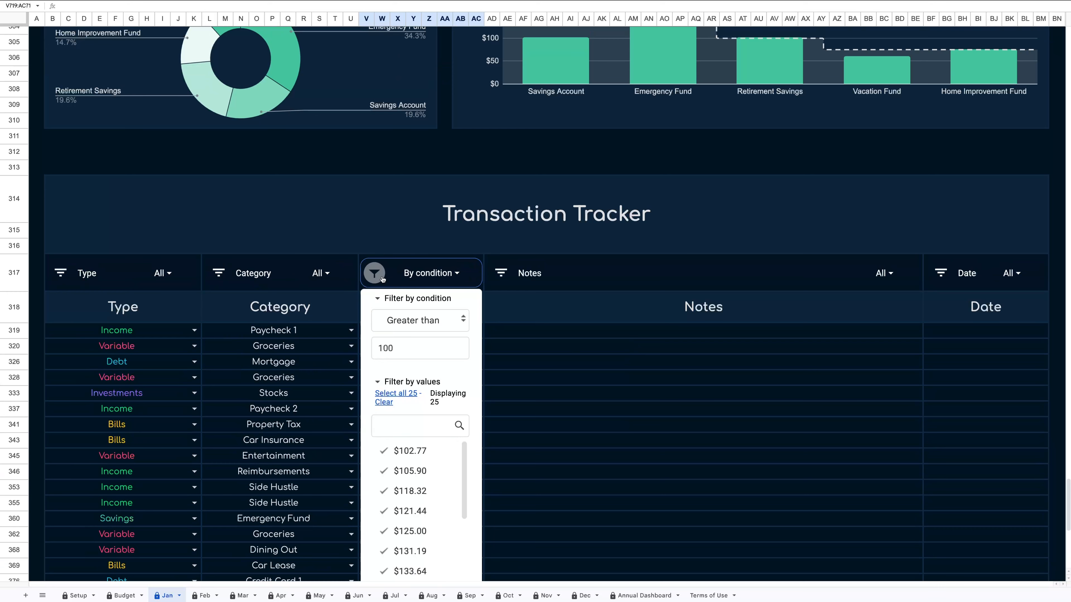
pyautogui.click(414, 320)
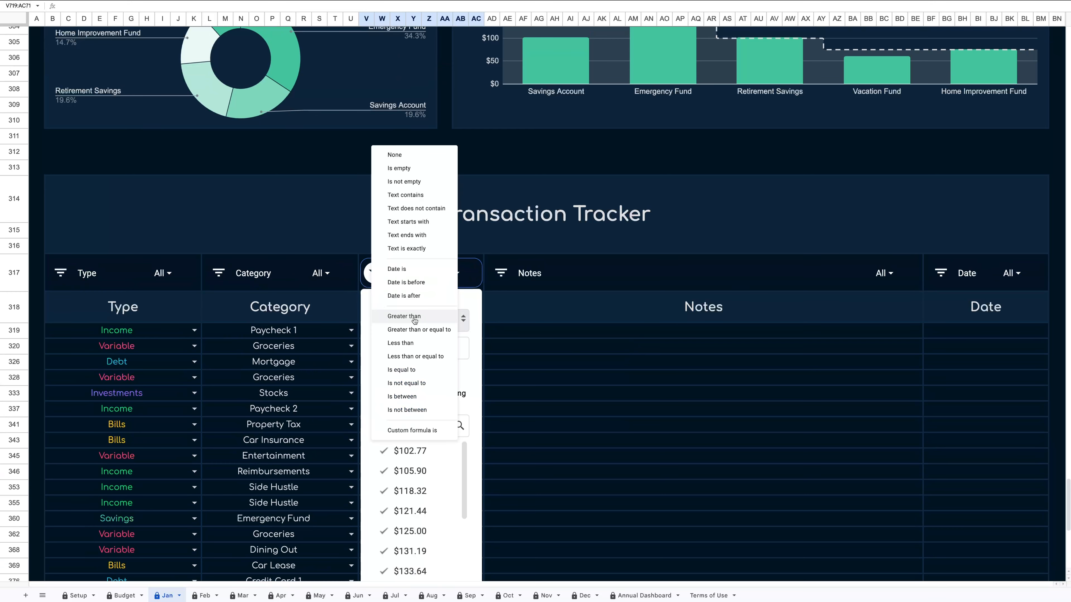
pyautogui.click(419, 157)
pyautogui.scroll(-3, 548, 406)
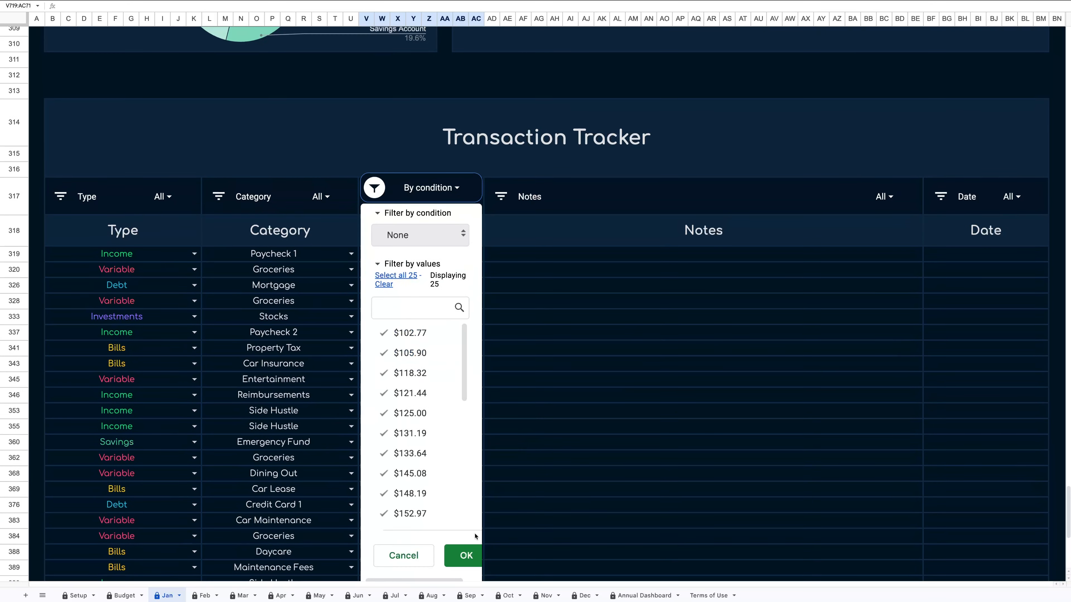
pyautogui.click(472, 555)
pyautogui.click(626, 342)
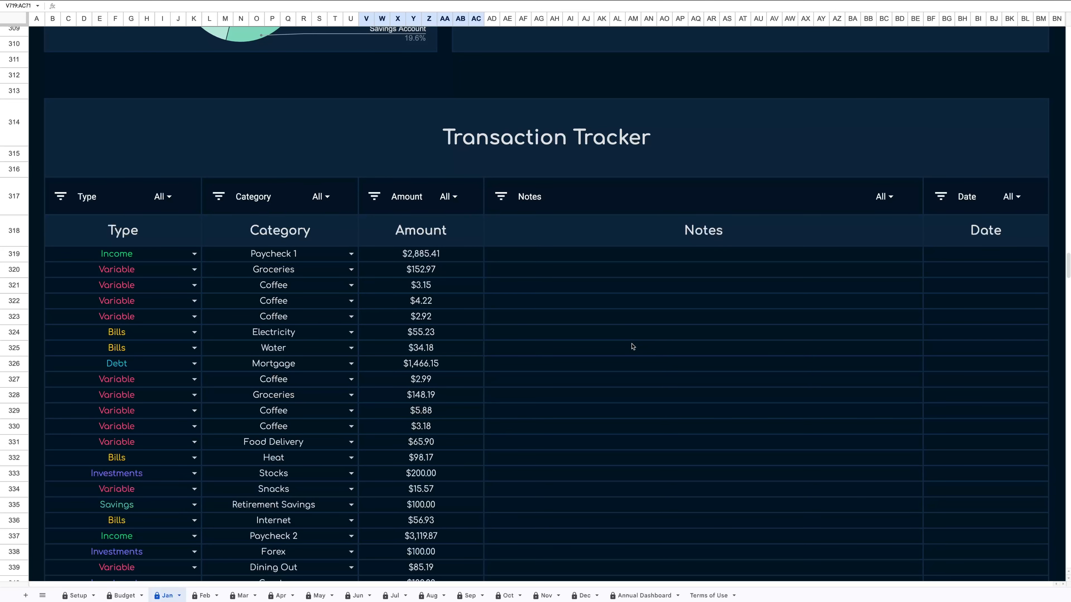
# Switch the Total Expenses selector to Variable + Bills + Debt + Investments, then back to include Savings.
pyautogui.scroll(20, 632, 347)
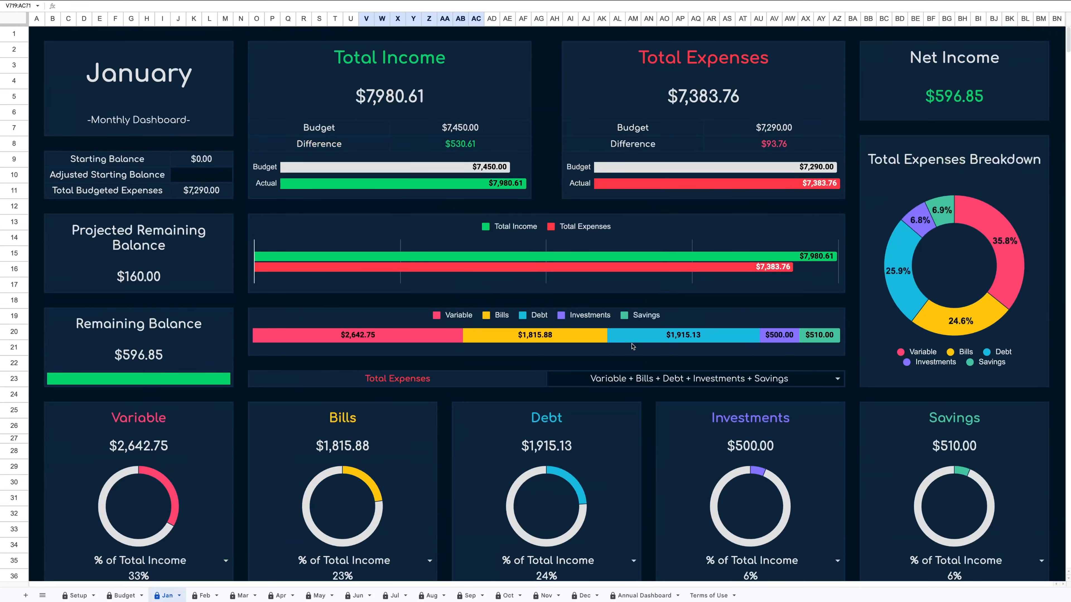
pyautogui.scroll(-1, 593, 315)
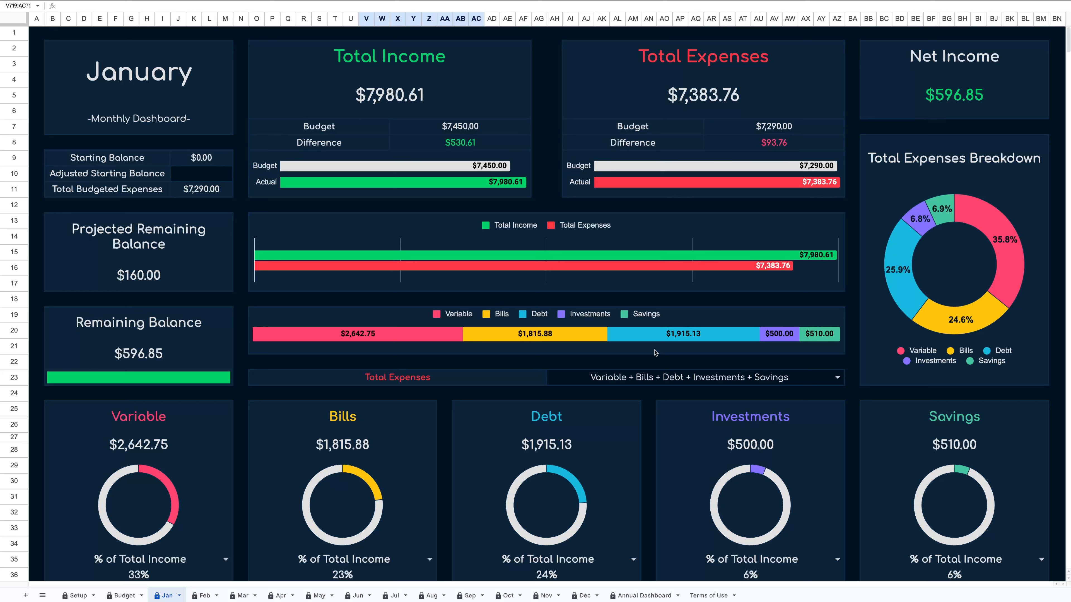
pyautogui.click(837, 378)
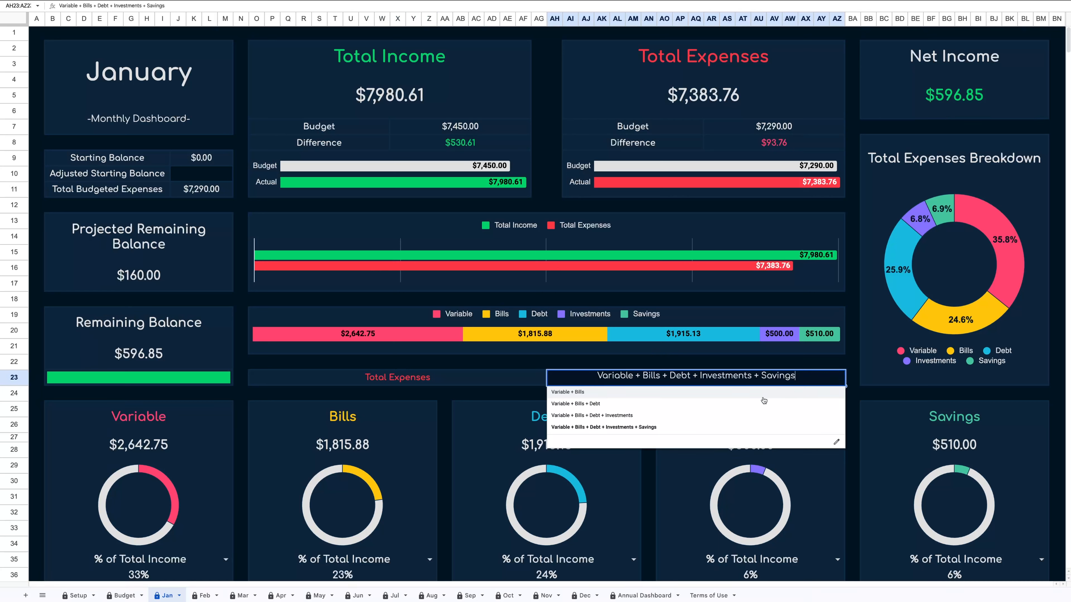
pyautogui.click(616, 416)
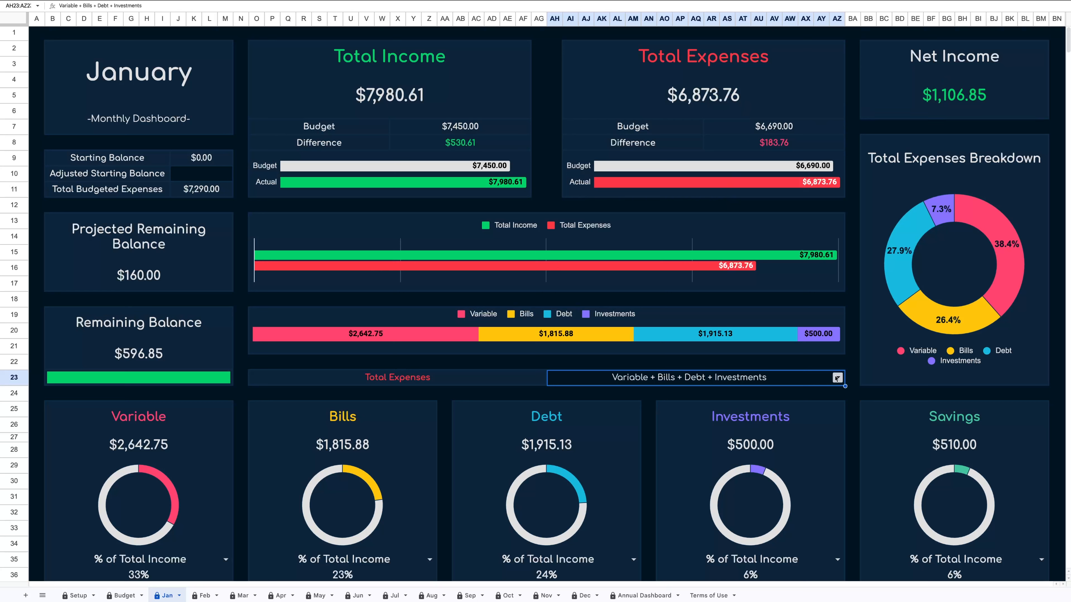
pyautogui.click(837, 378)
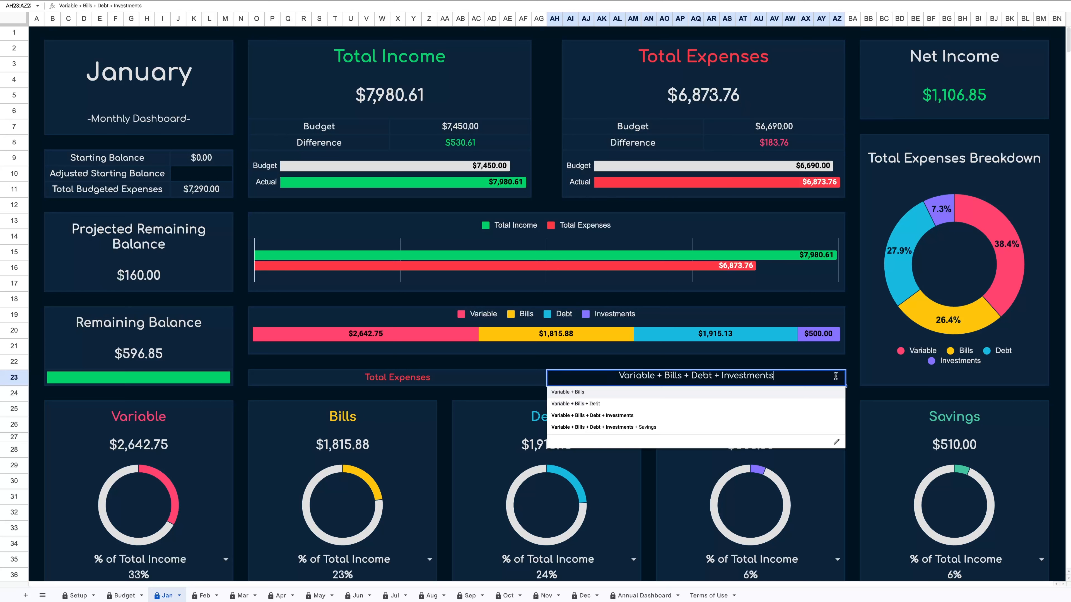
pyautogui.click(671, 428)
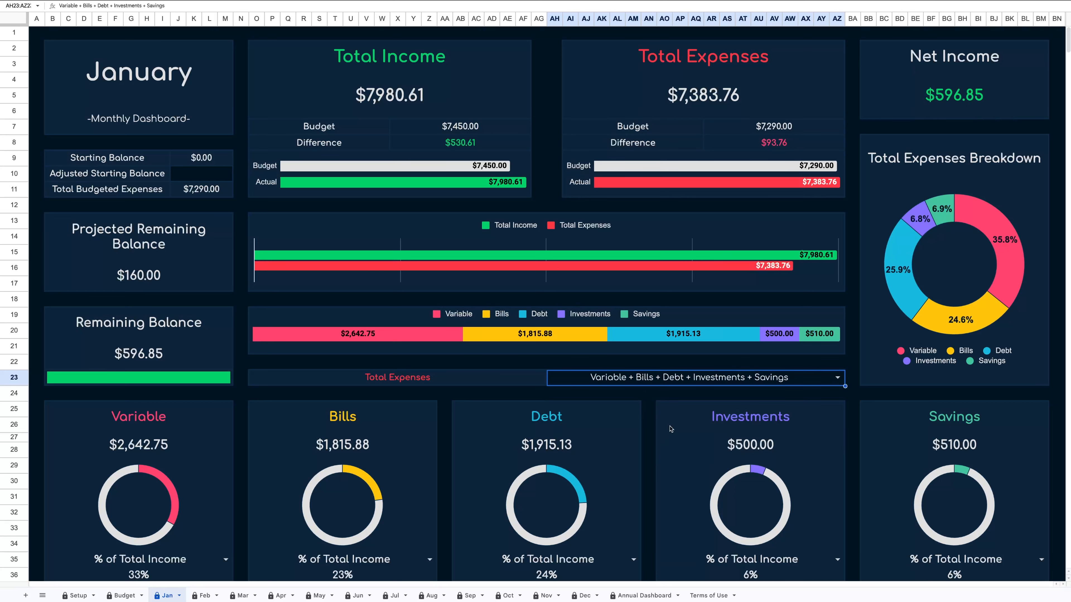
pyautogui.click(653, 399)
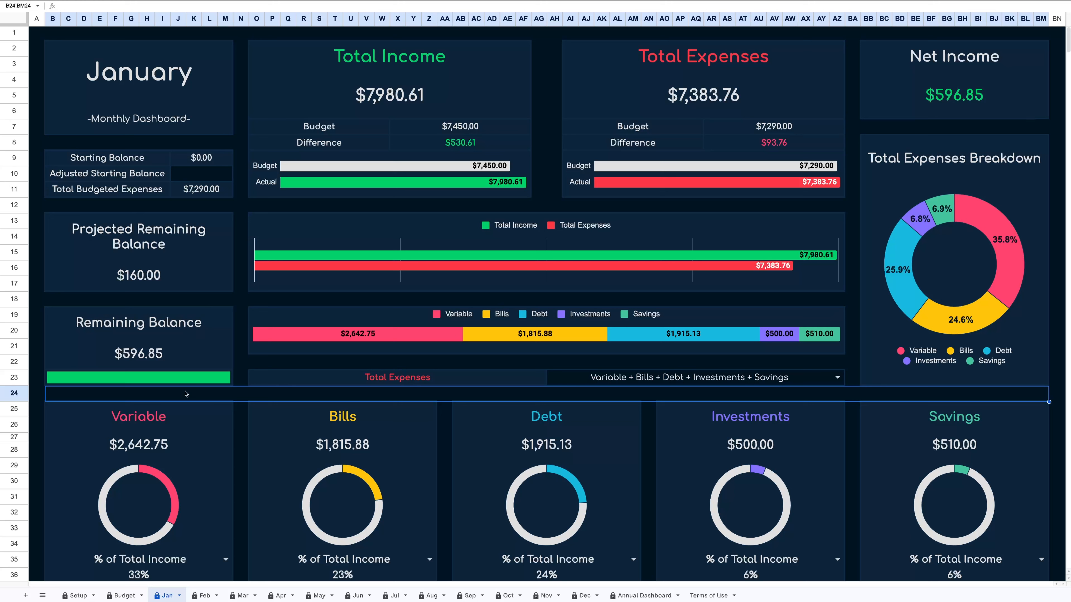
# Set the starting balance on the Setup sheet to 10000 and check the January dashboard's balances.
pyautogui.click(204, 595)
pyautogui.click(185, 162)
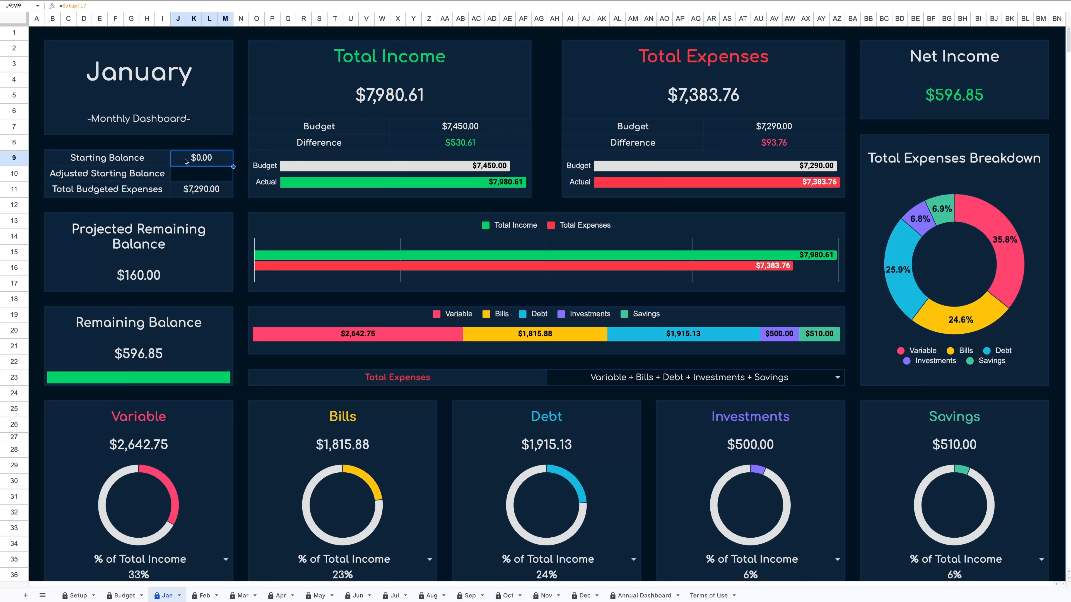
pyautogui.click(87, 596)
pyautogui.click(286, 133)
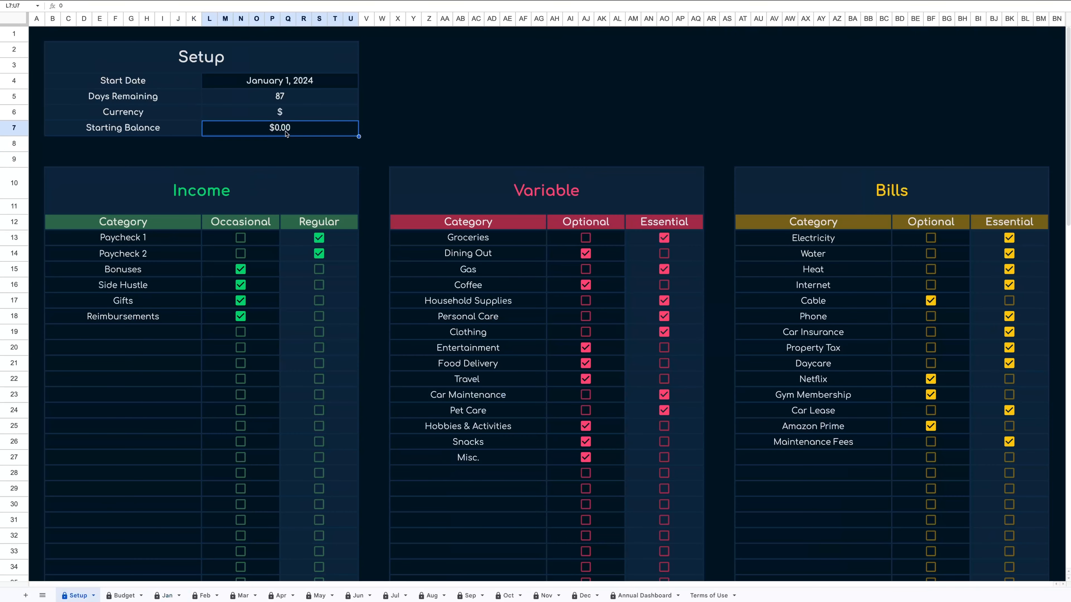
pyautogui.write('10000')
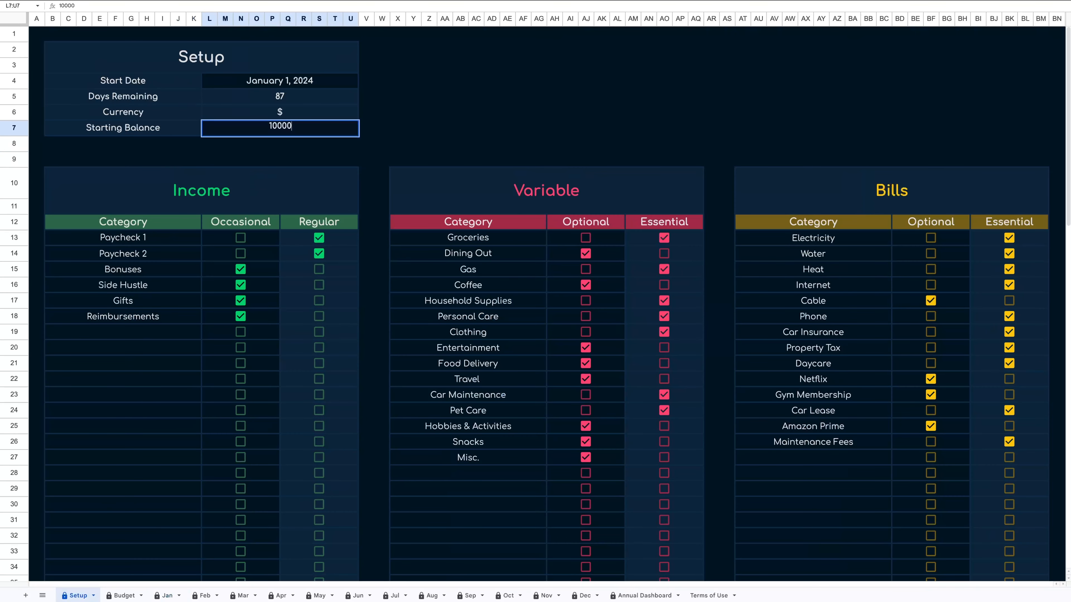
pyautogui.press('Return')
pyautogui.click(167, 595)
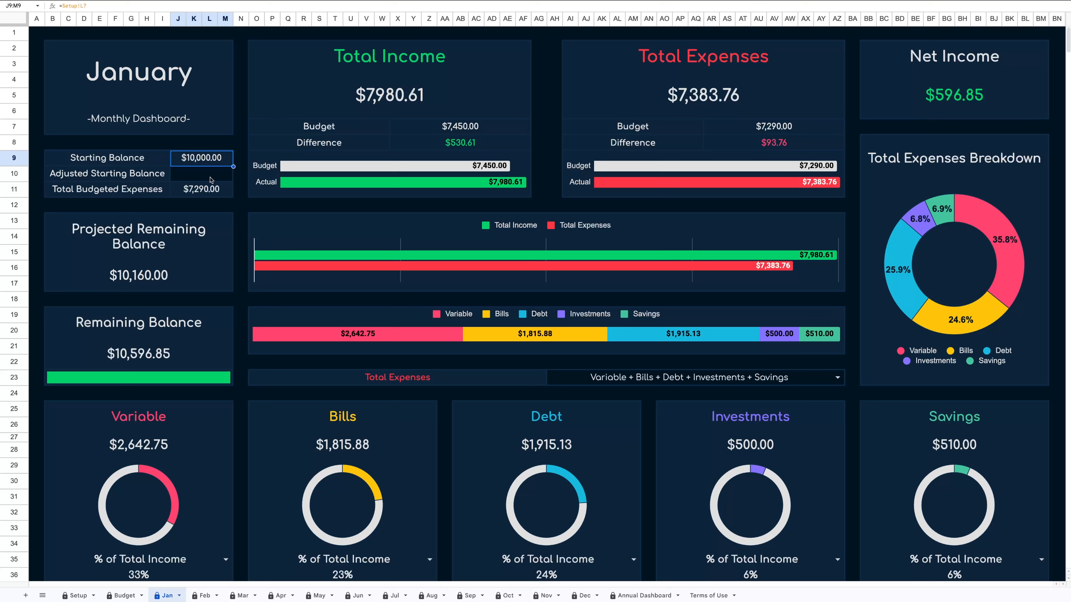
pyautogui.click(211, 179)
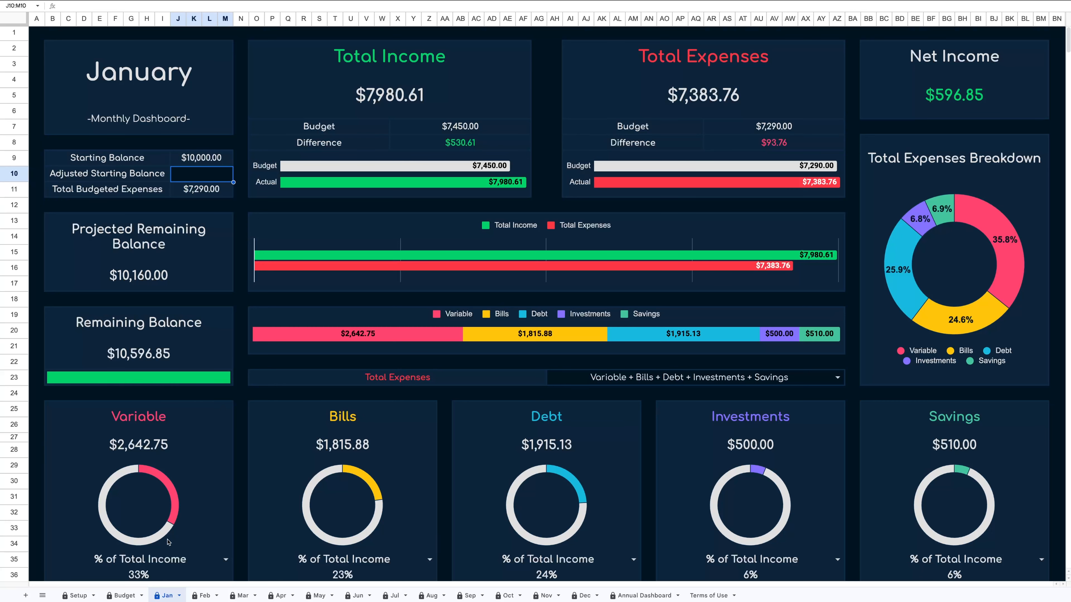
# Reset the Setup sheet's starting balance to 0 and return to the January dashboard.
pyautogui.click(85, 592)
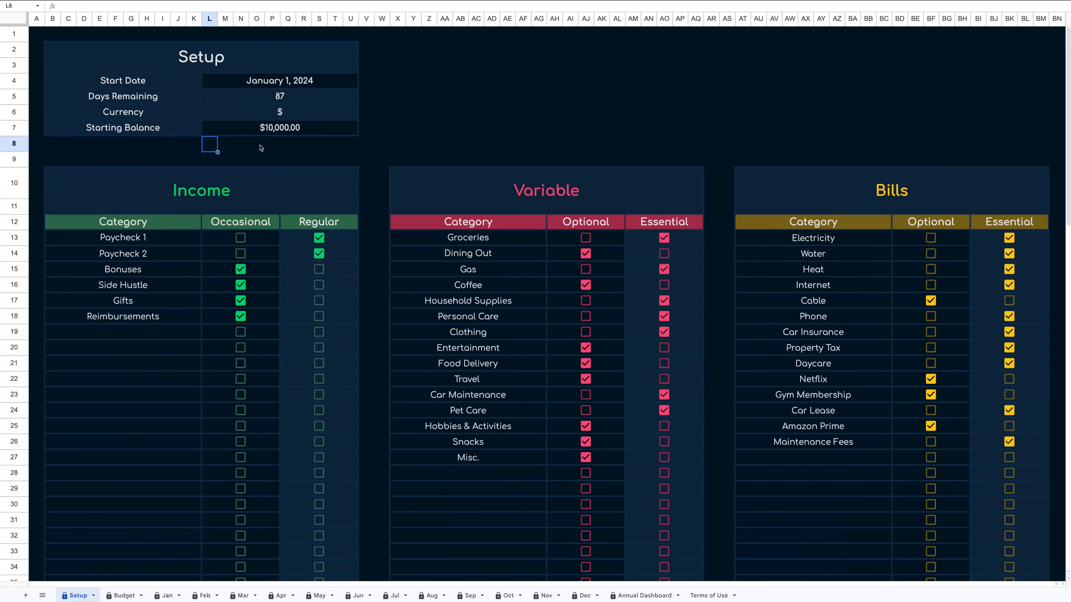
pyautogui.click(266, 133)
pyautogui.write('0')
pyautogui.press('Return')
pyautogui.click(164, 596)
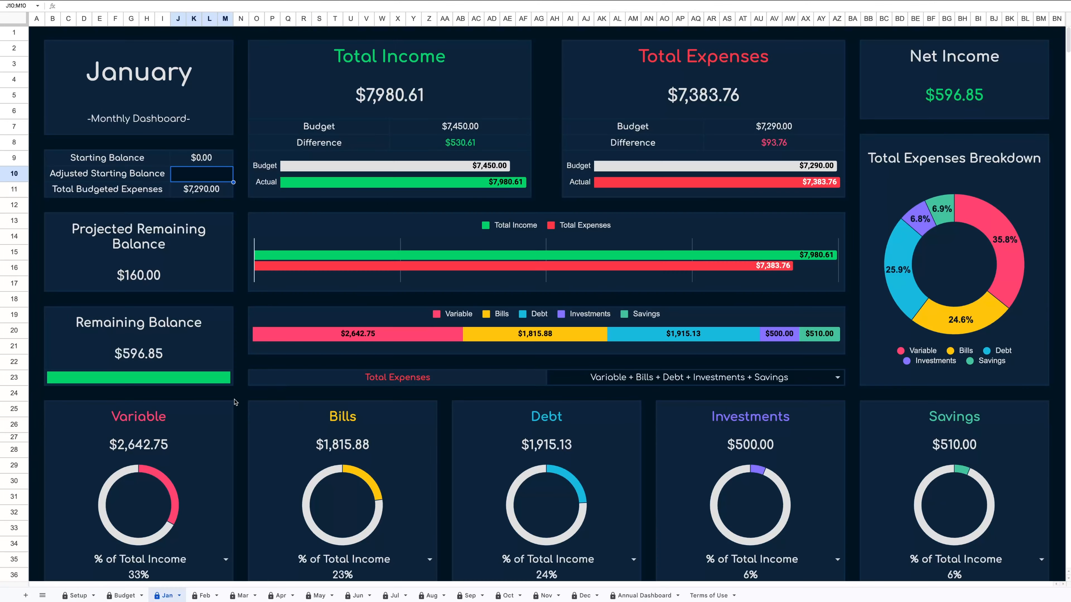
# Switch the Variable card's percentage selector on the January dashboard to % of Total Expenses.
pyautogui.scroll(-4, 239, 399)
pyautogui.scroll(-1, 239, 398)
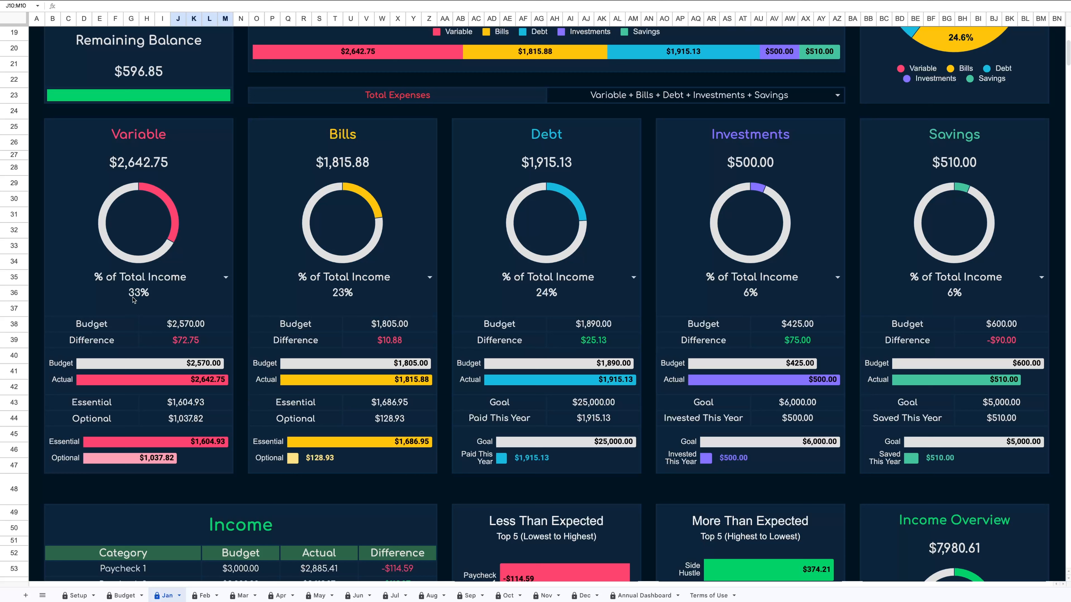
pyautogui.click(224, 278)
pyautogui.click(140, 303)
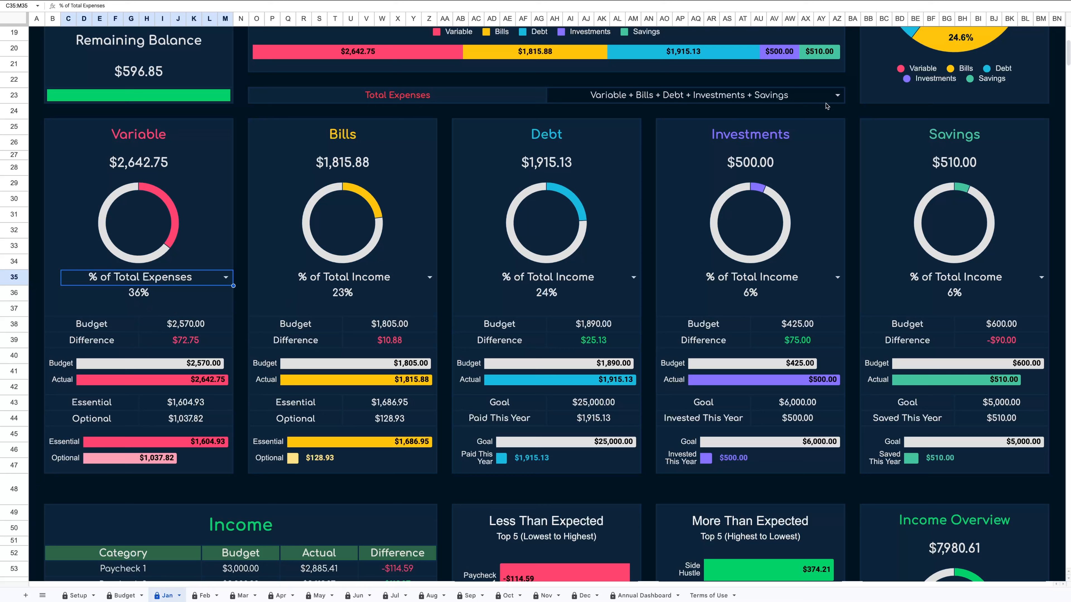
pyautogui.click(837, 96)
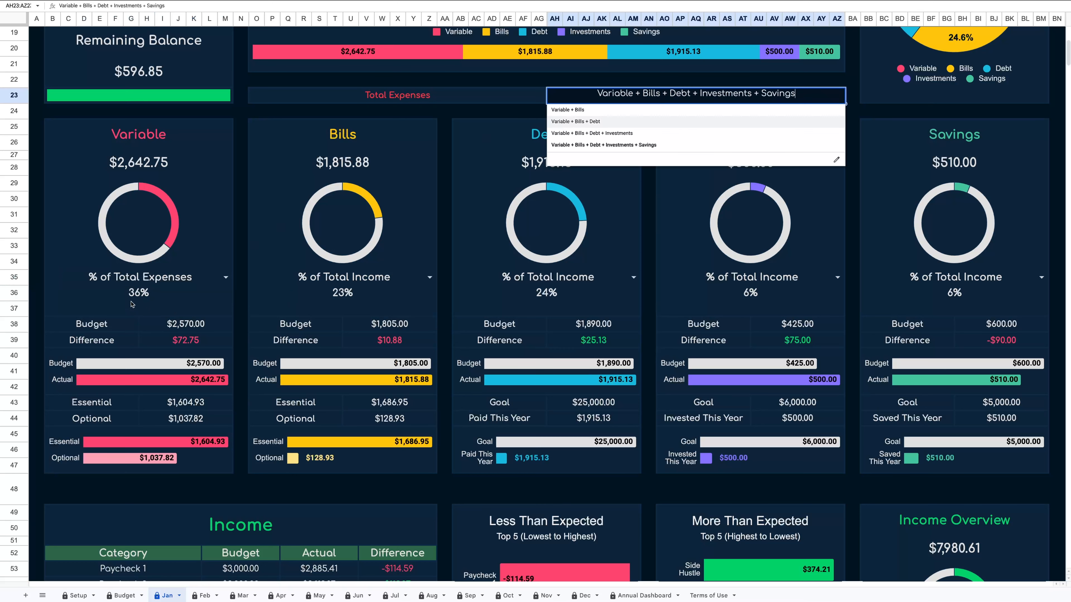
pyautogui.click(246, 286)
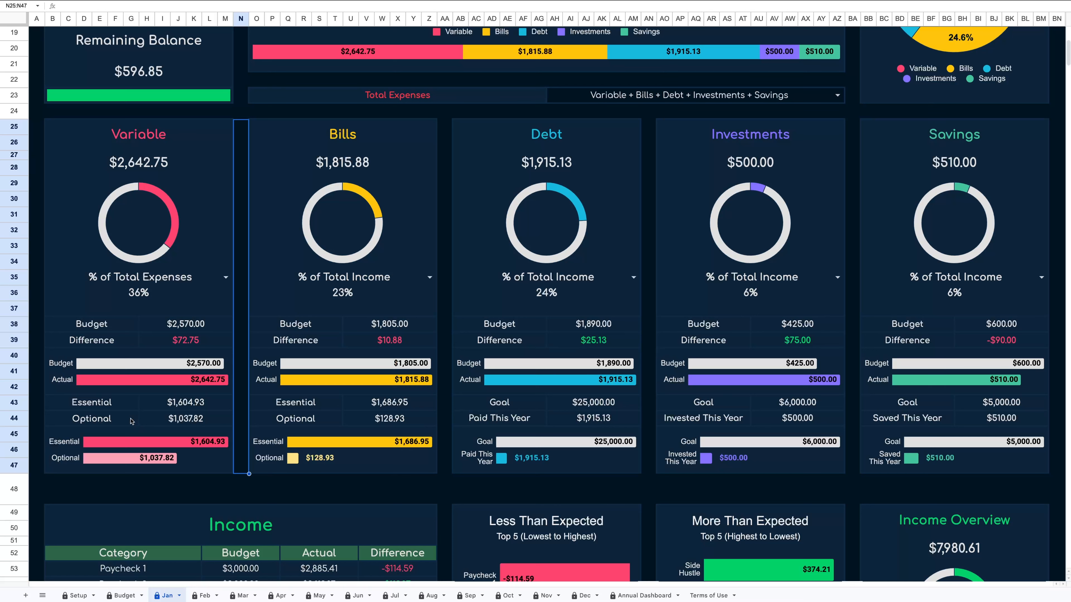
# Switch the Debt card's percentage selector to Goal Progress.
pyautogui.scroll(1, 132, 421)
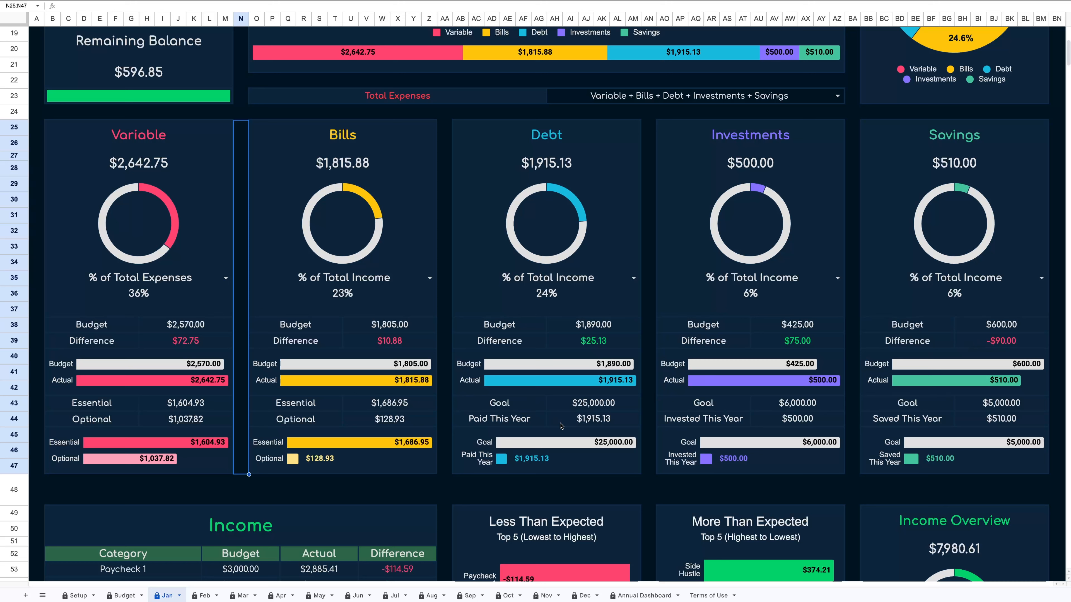
pyautogui.click(633, 278)
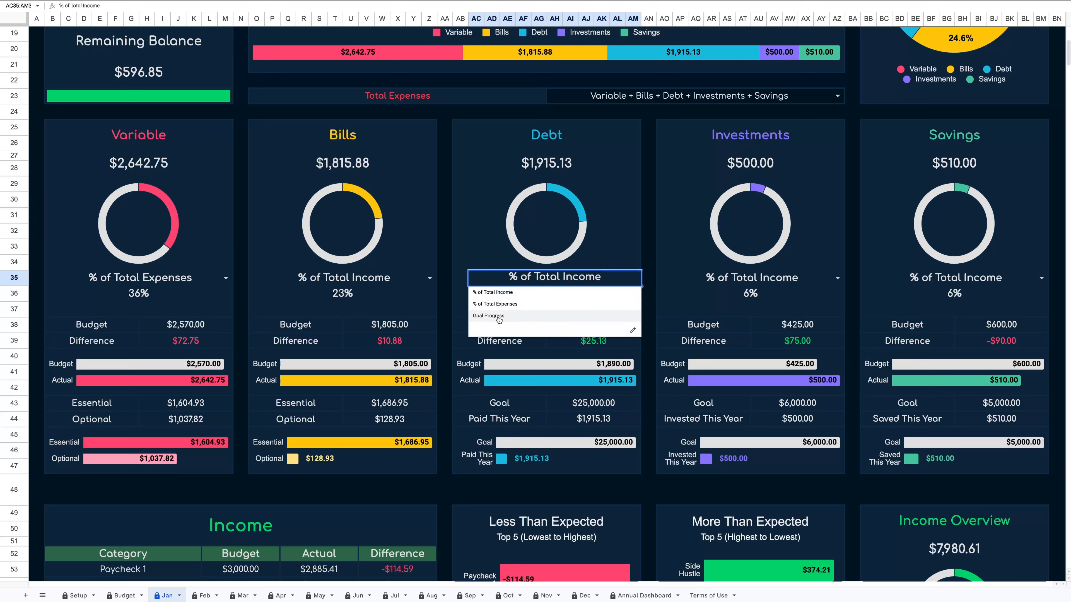
pyautogui.click(506, 320)
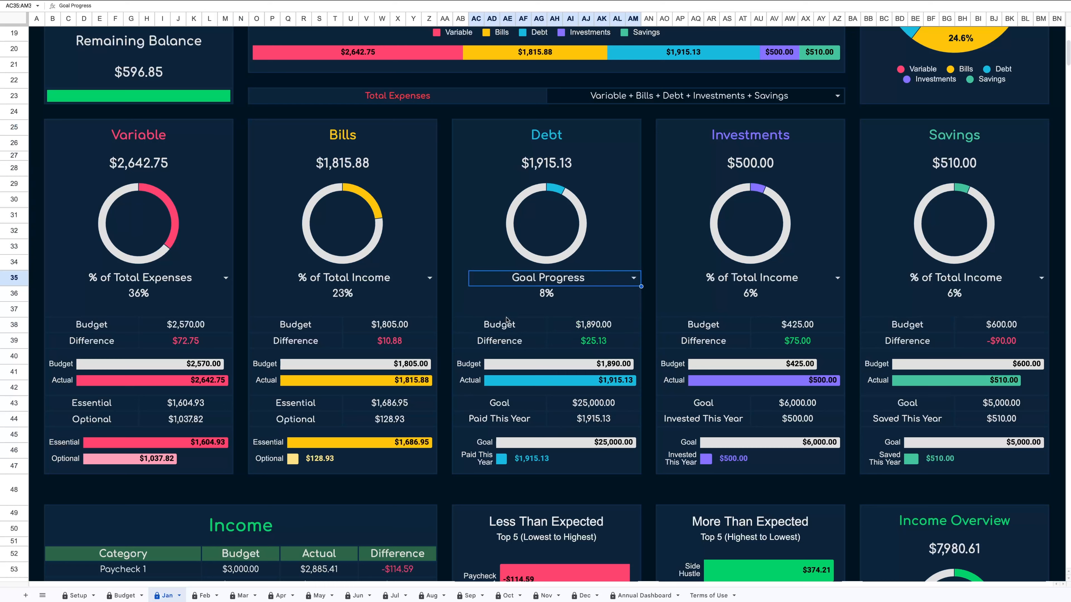
# Open the Income Overview selector and keep Regular as % of Income.
pyautogui.scroll(-7, 507, 319)
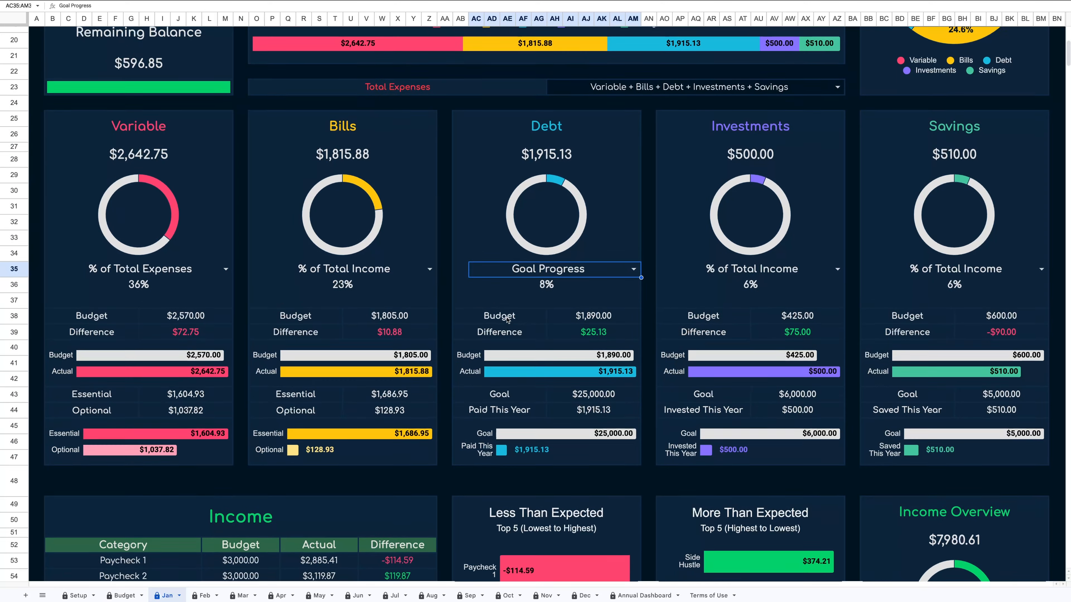
pyautogui.scroll(-3, 508, 321)
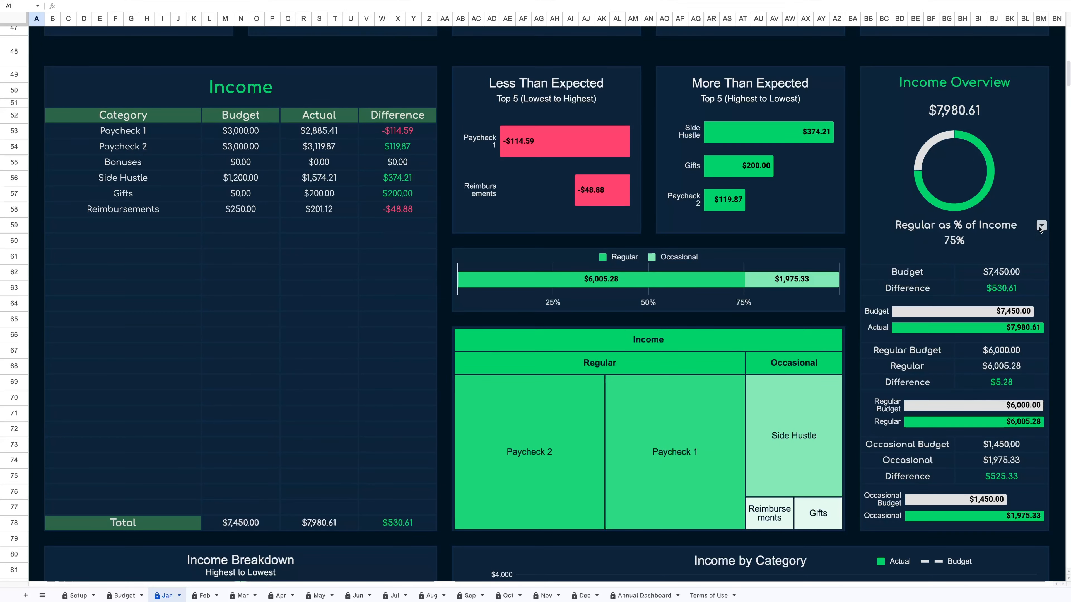
pyautogui.click(1041, 227)
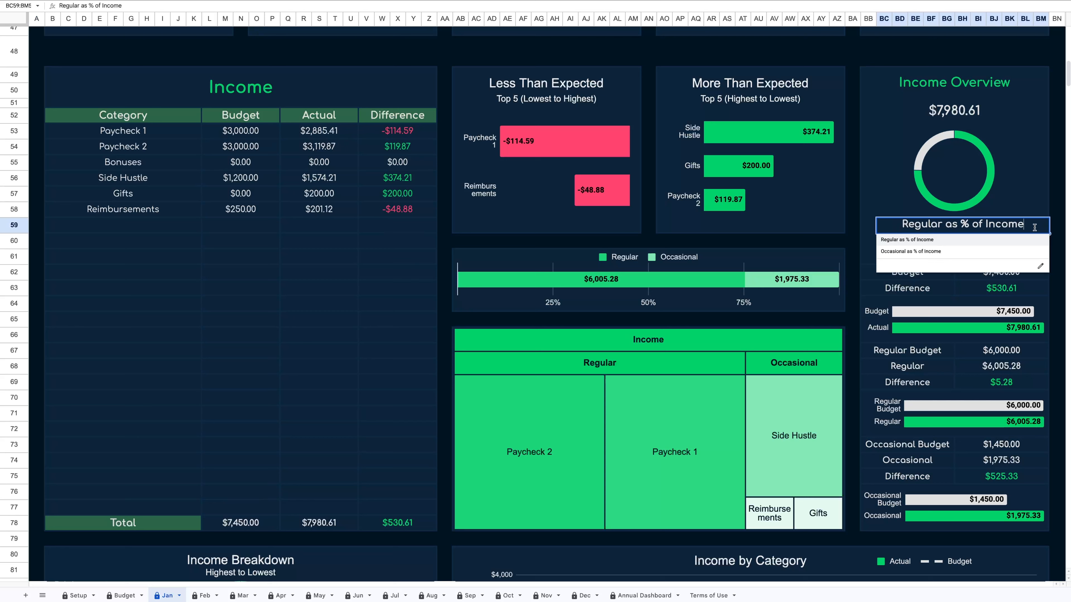
pyautogui.click(914, 243)
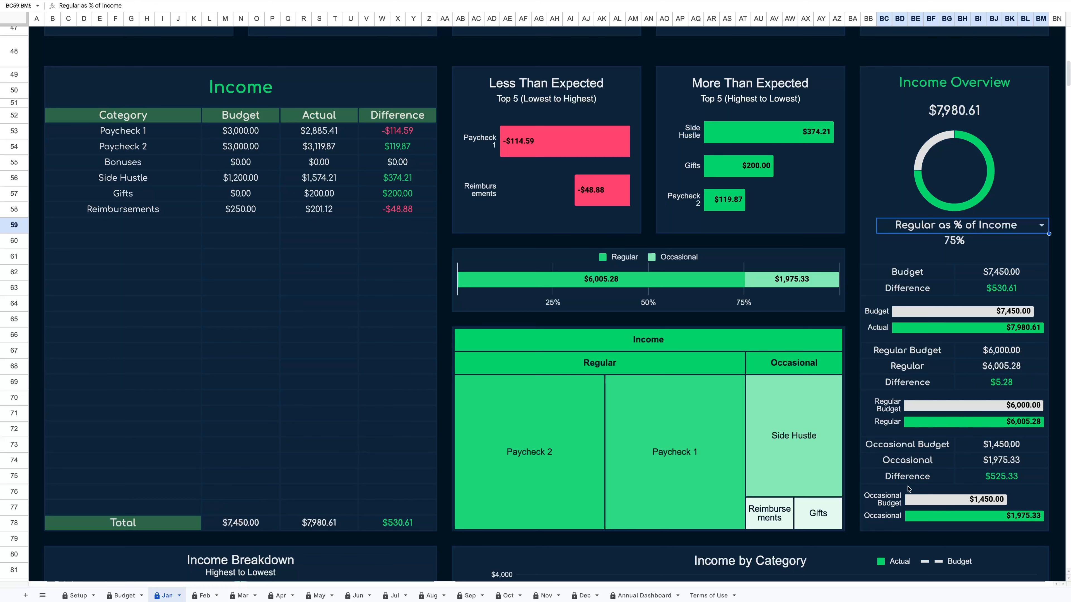
# Examine the Variable section's treemap by showing the tooltips of its category tiles.
pyautogui.scroll(-5, 935, 456)
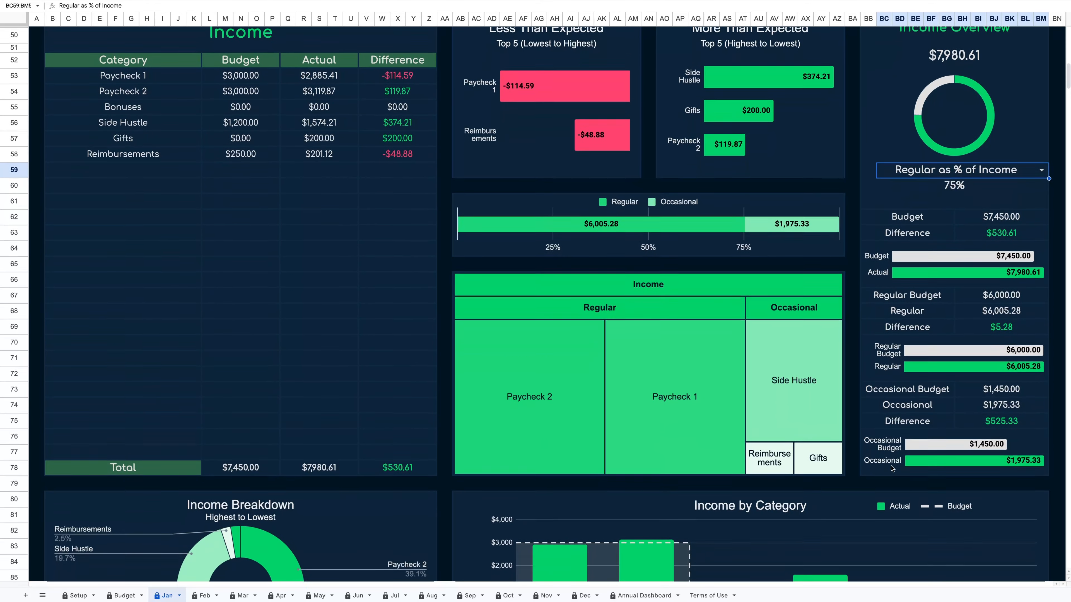
pyautogui.scroll(-1, 891, 468)
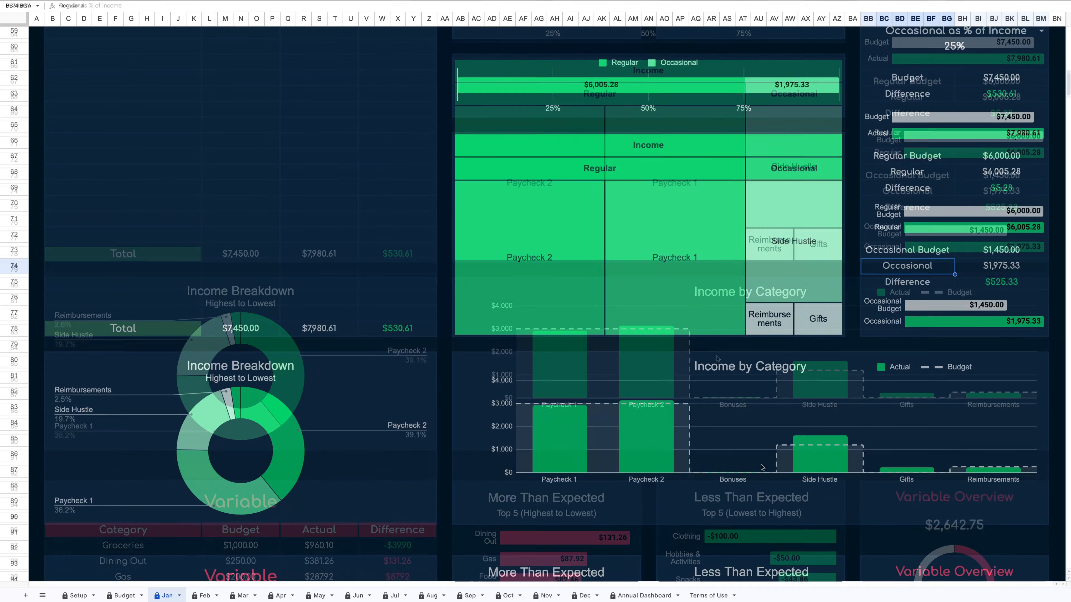
pyautogui.scroll(-10, 761, 467)
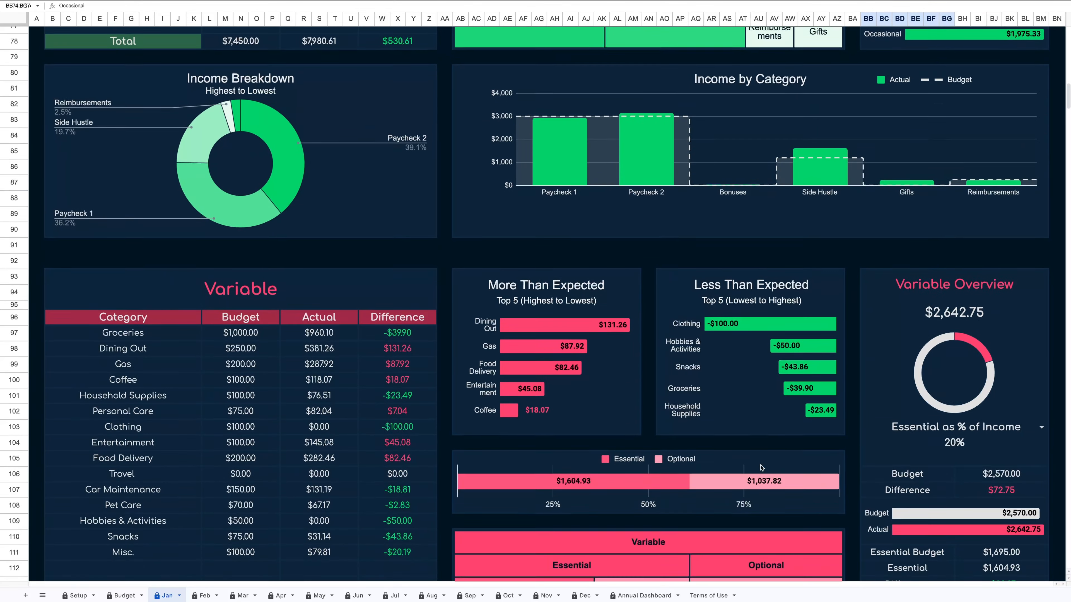
pyautogui.scroll(-3, 761, 467)
pyautogui.scroll(3, 761, 467)
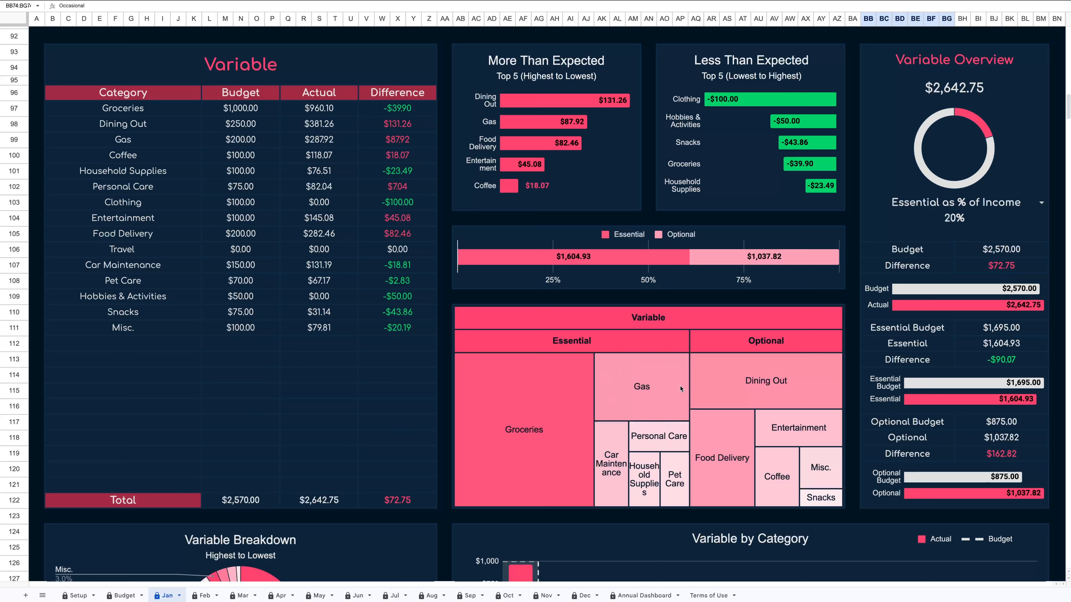
pyautogui.click(684, 324)
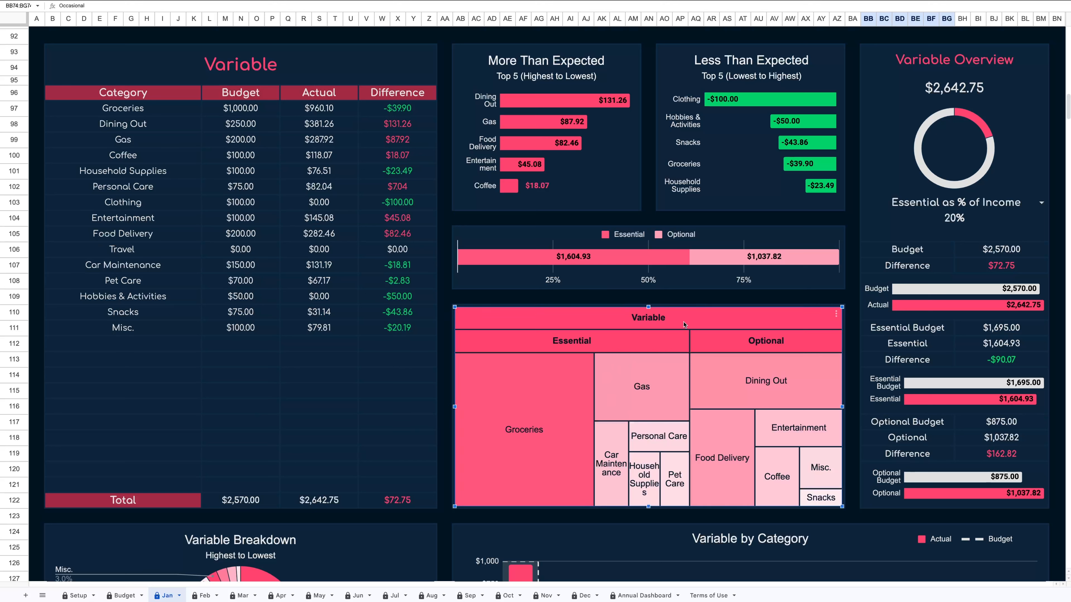
pyautogui.moveTo(612, 344)
pyautogui.moveTo(638, 380)
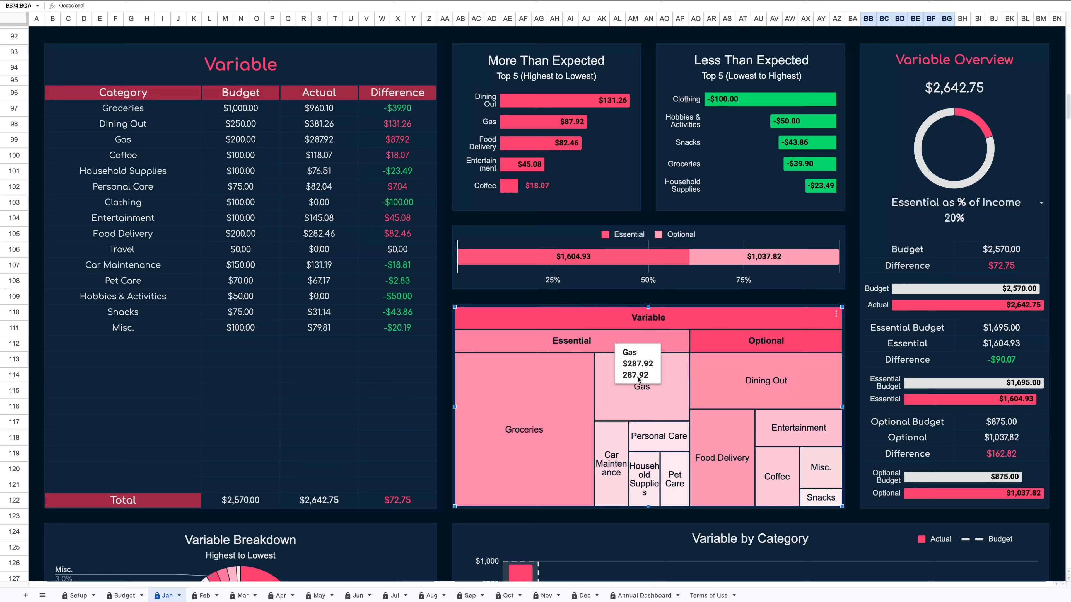
pyautogui.moveTo(704, 383)
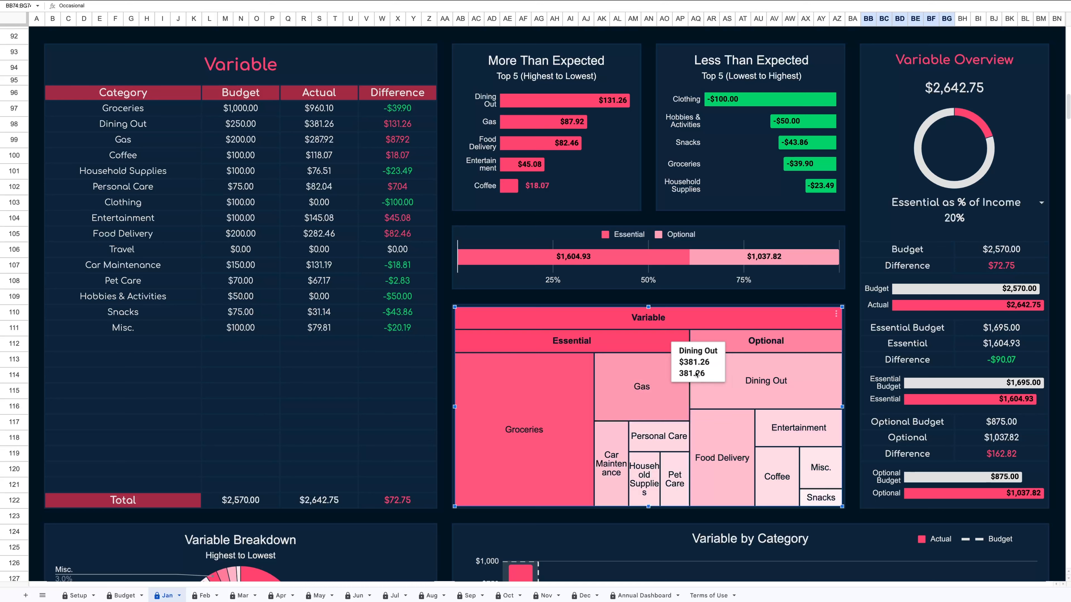
pyautogui.moveTo(679, 327)
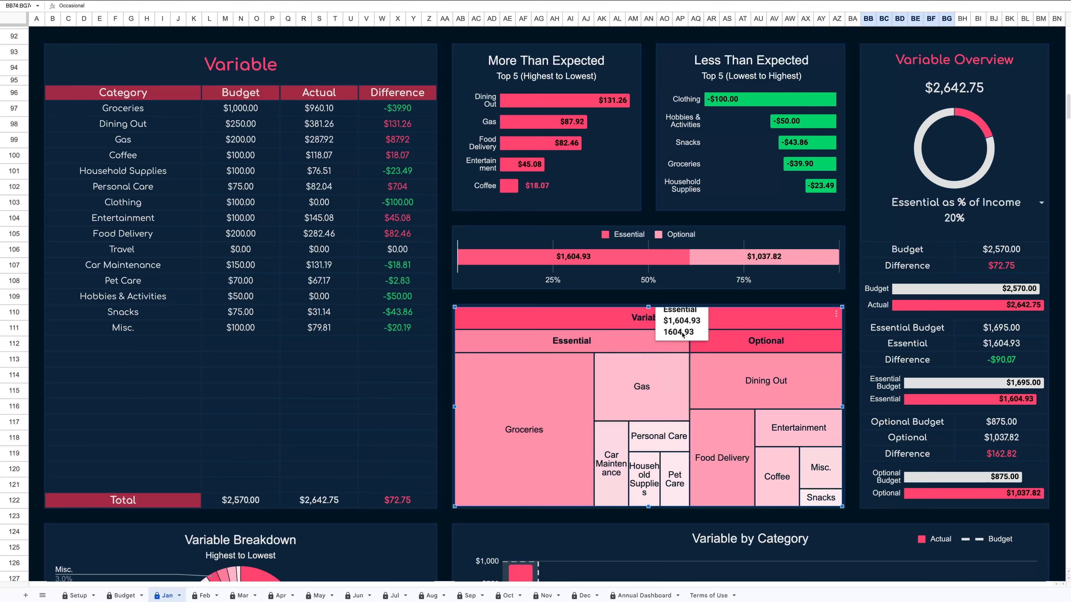
# Drill into the Variable treemap's Optional and Essential groups, then close the chart editor.
pyautogui.doubleClick(632, 325)
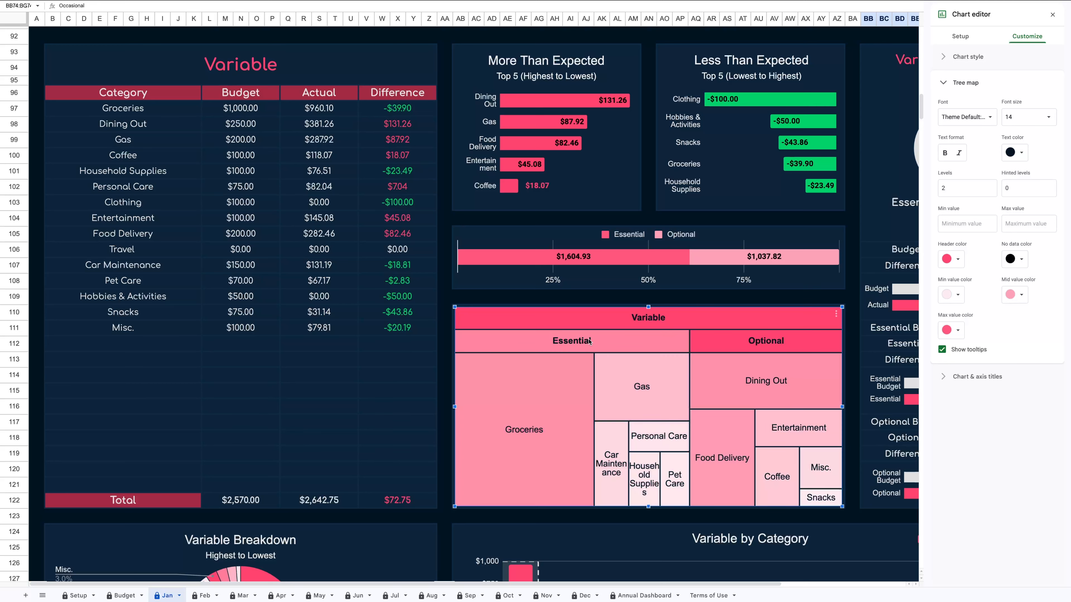
pyautogui.click(725, 342)
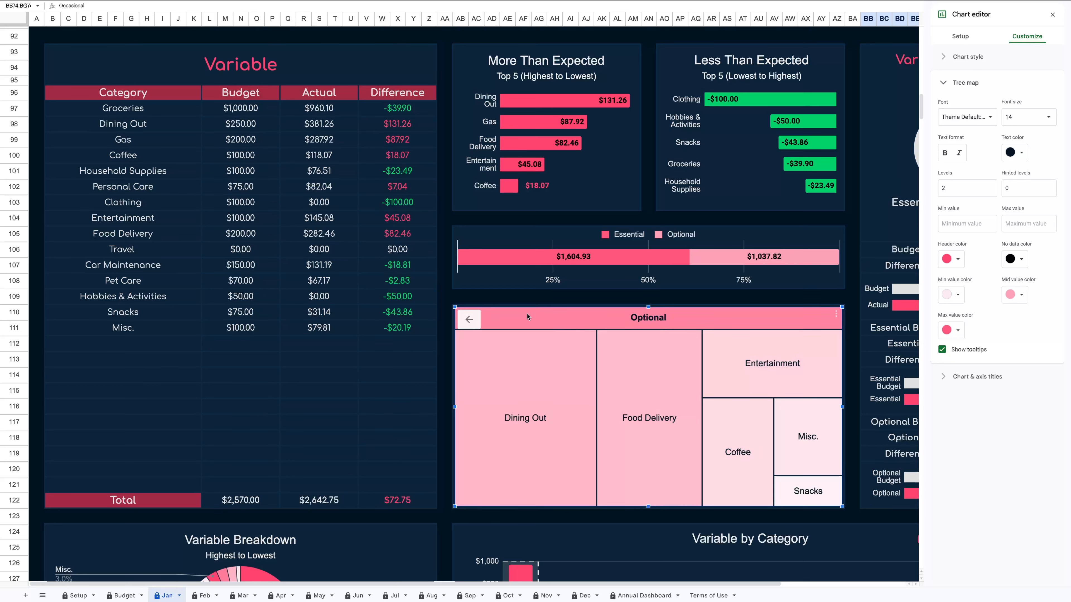
pyautogui.click(472, 320)
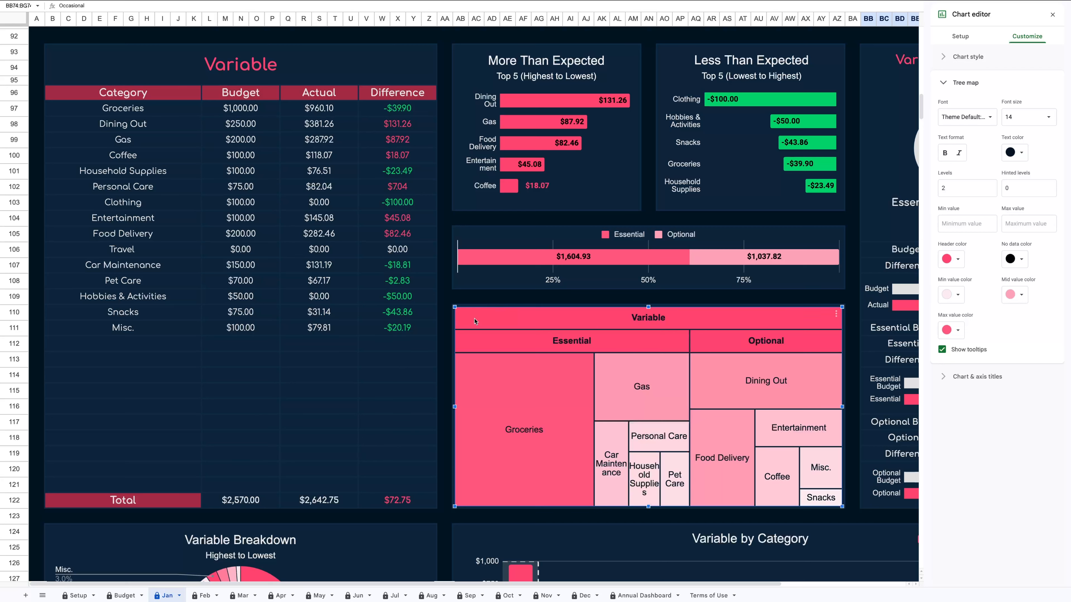
pyautogui.click(545, 344)
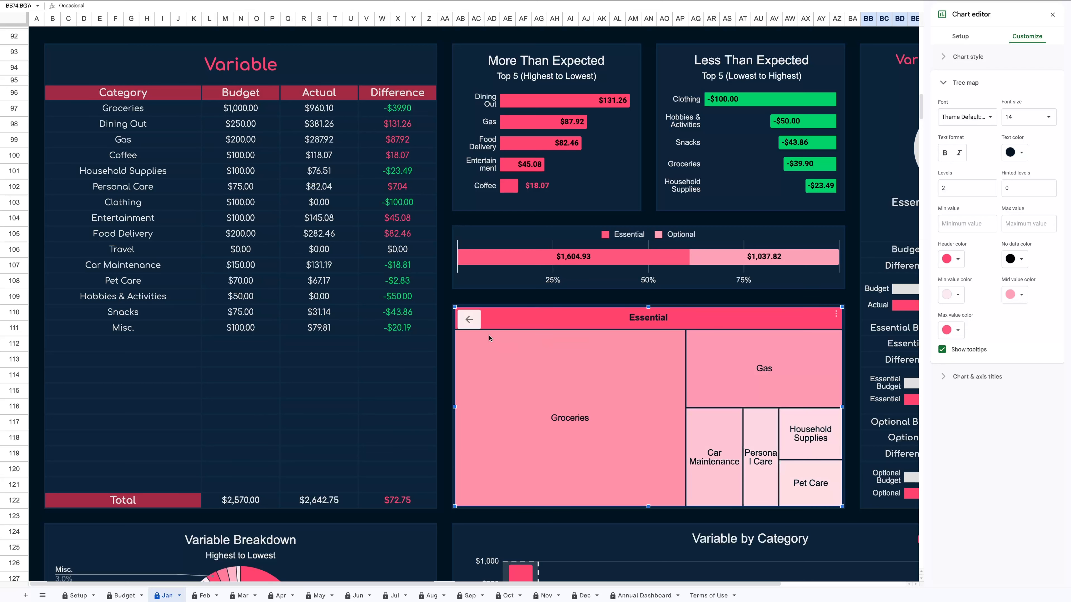
pyautogui.click(1051, 15)
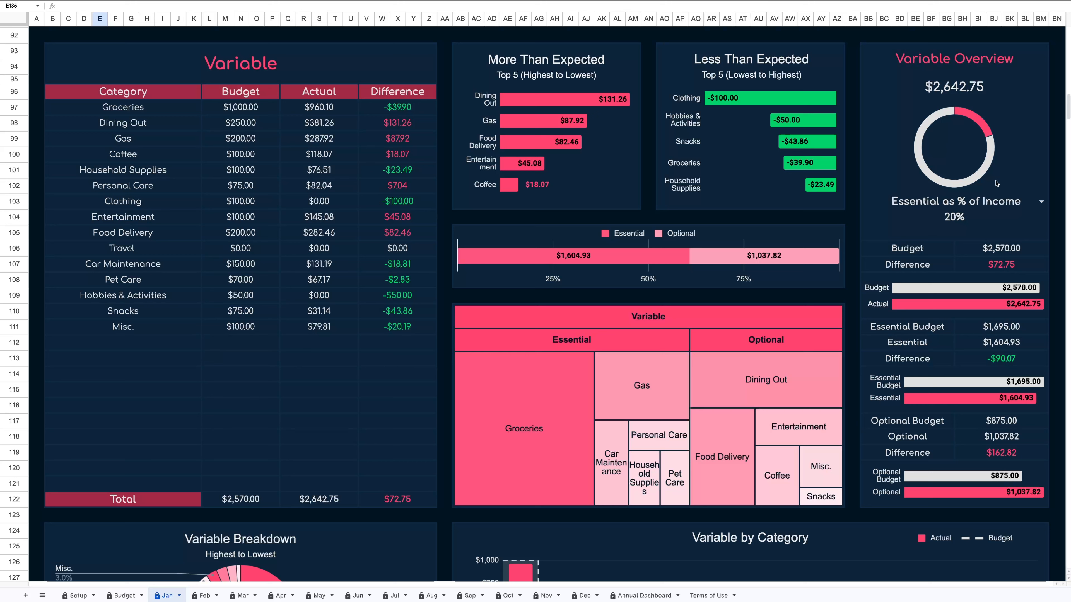
# Switch the Variable Overview selector to Optional as % of Income.
pyautogui.click(1041, 202)
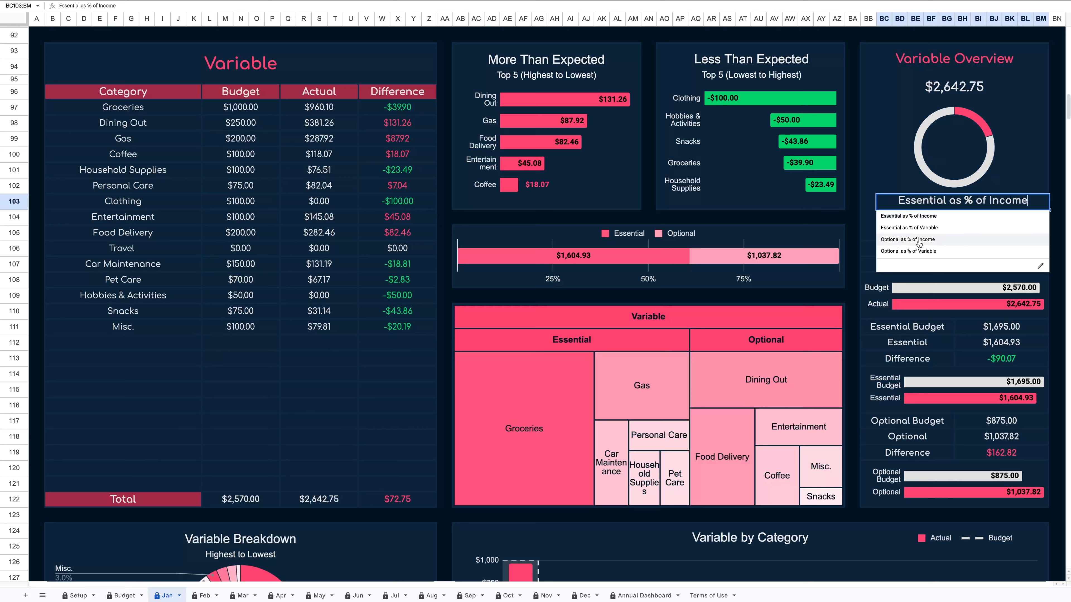
pyautogui.click(949, 221)
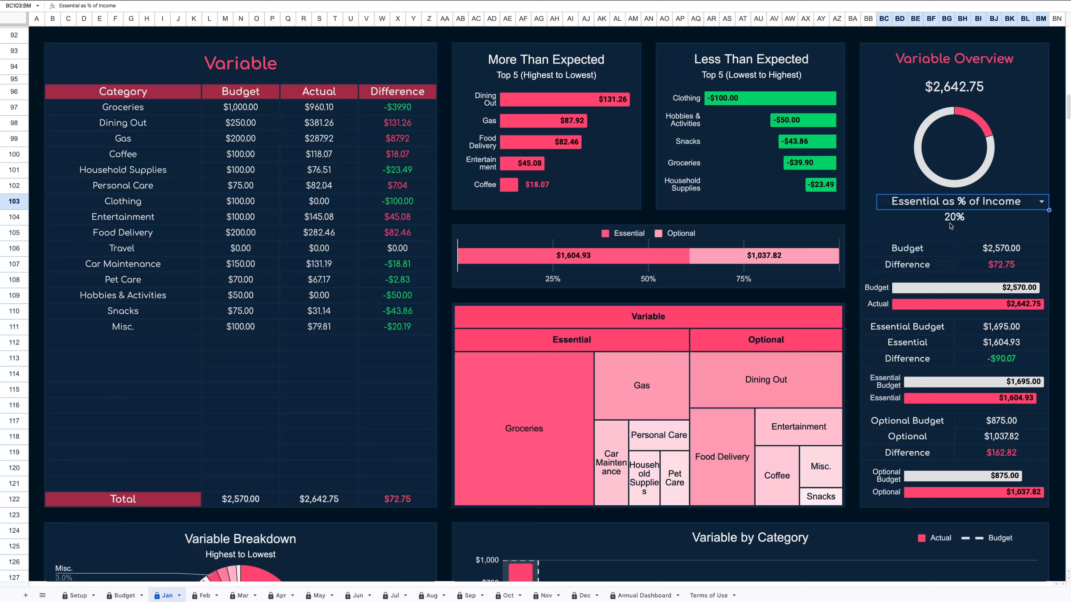
pyautogui.click(1041, 203)
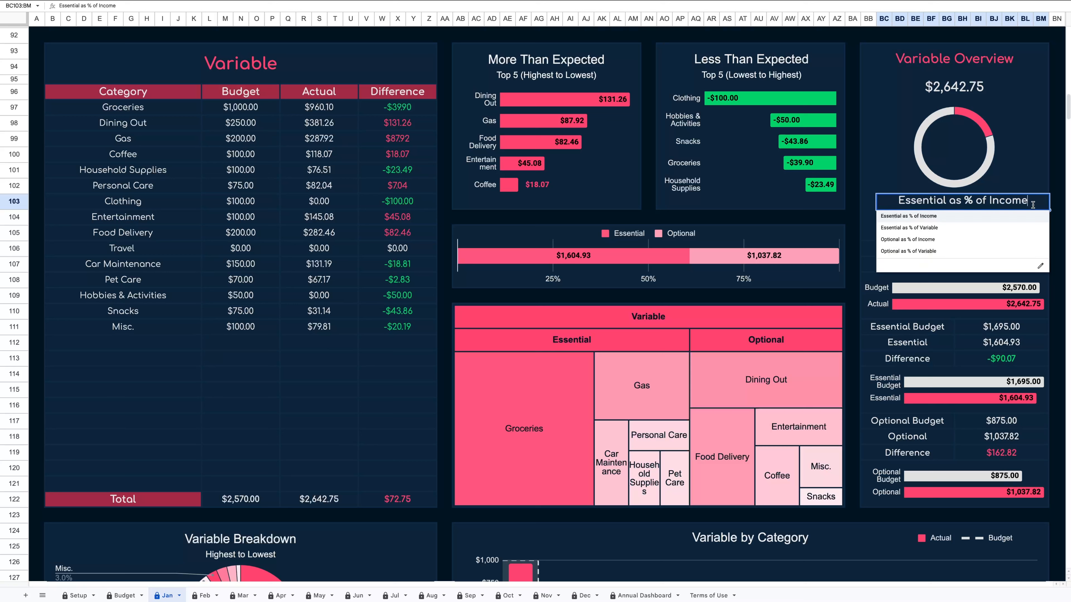
pyautogui.click(955, 242)
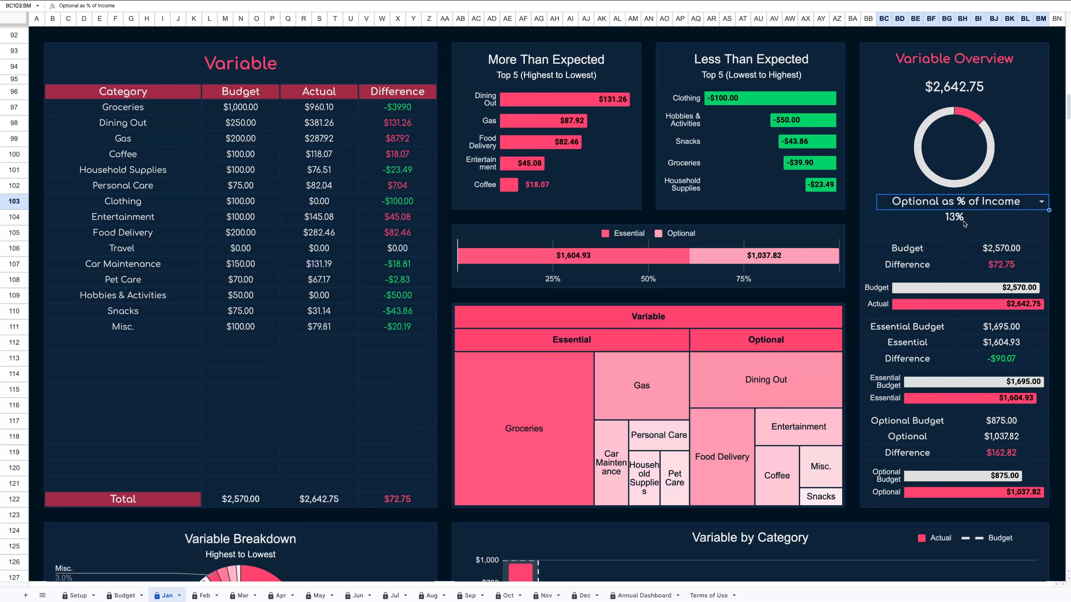
# Switch the Variable Overview selector to Essential as % of Variable.
pyautogui.click(1041, 203)
pyautogui.click(944, 229)
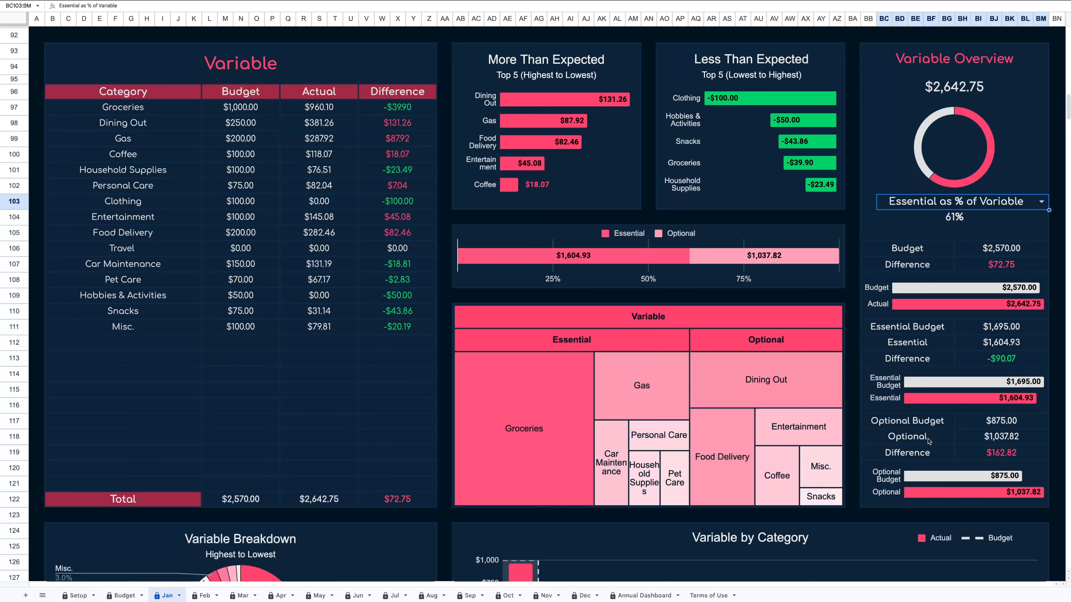
# Drill into the Bills treemap's Essential and Optional groups, then close the chart editor.
pyautogui.scroll(-5, 524, 417)
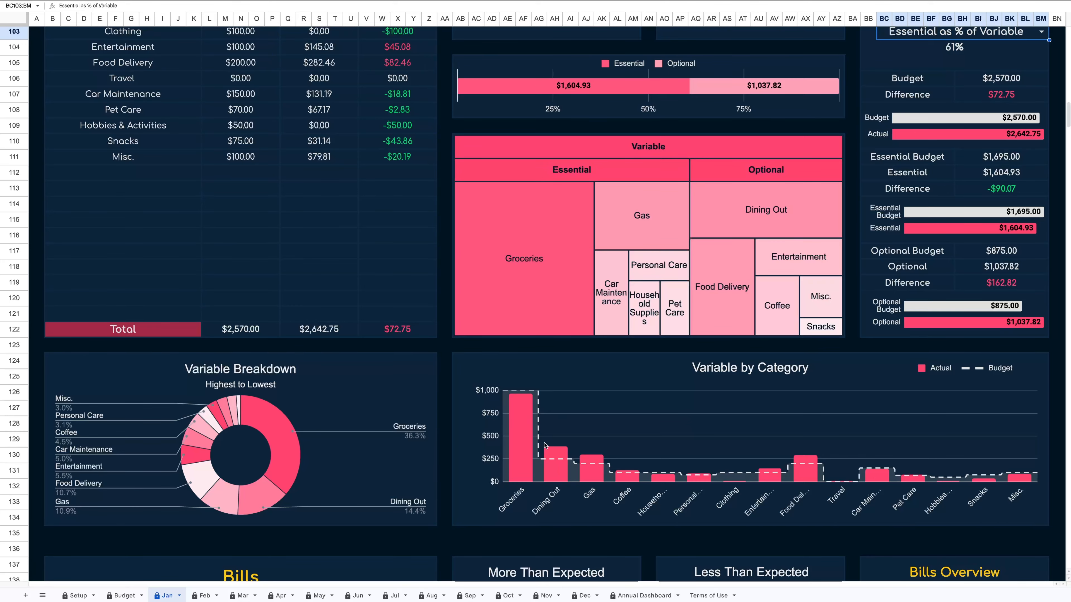
pyautogui.scroll(-3, 664, 450)
pyautogui.scroll(-10, 614, 559)
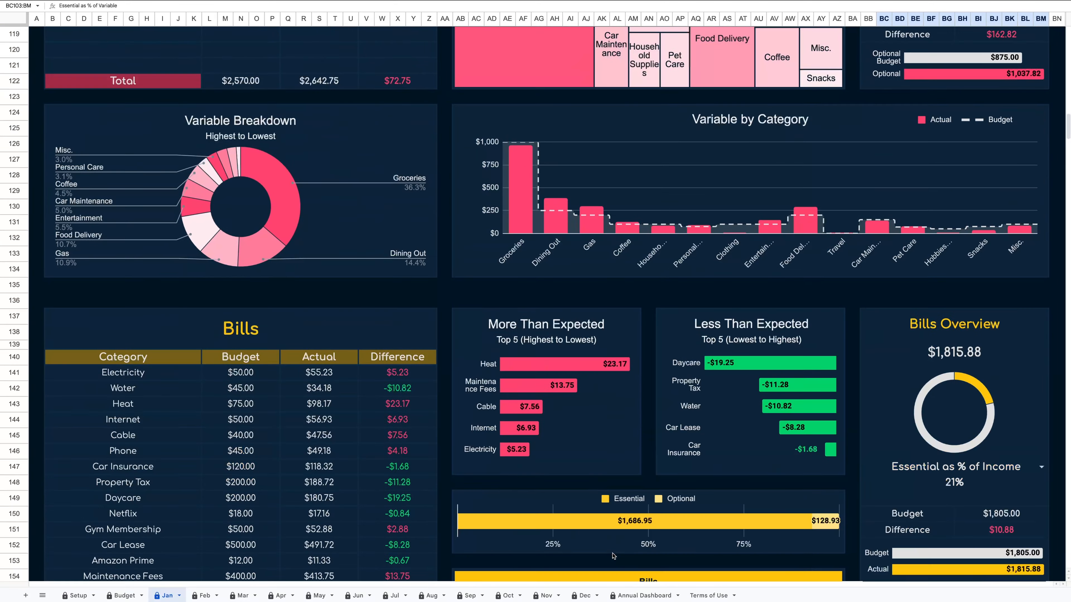
pyautogui.scroll(-2, 613, 557)
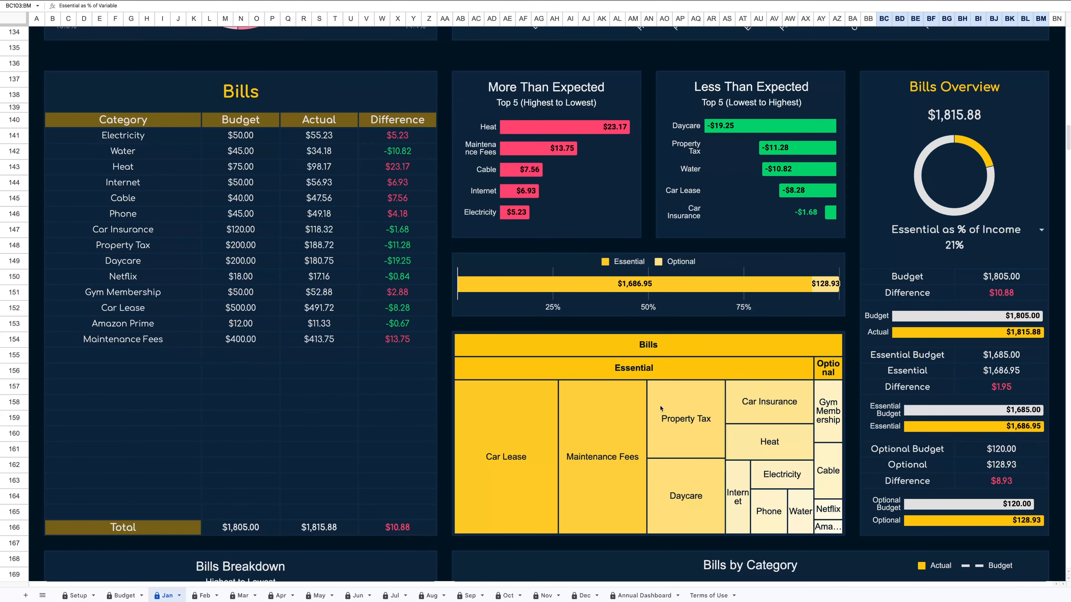
pyautogui.doubleClick(703, 345)
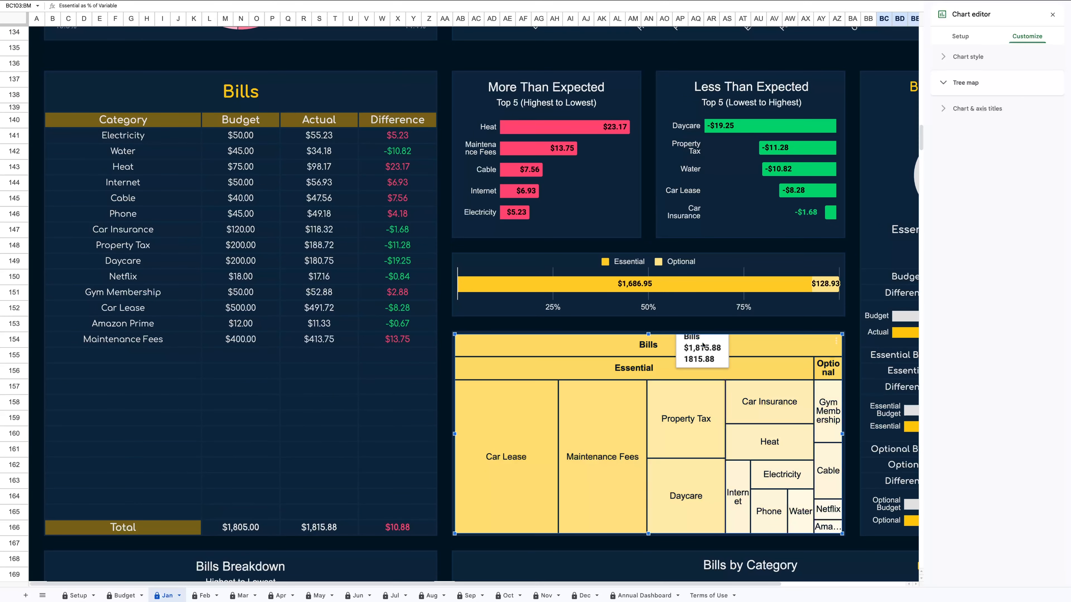
pyautogui.click(632, 368)
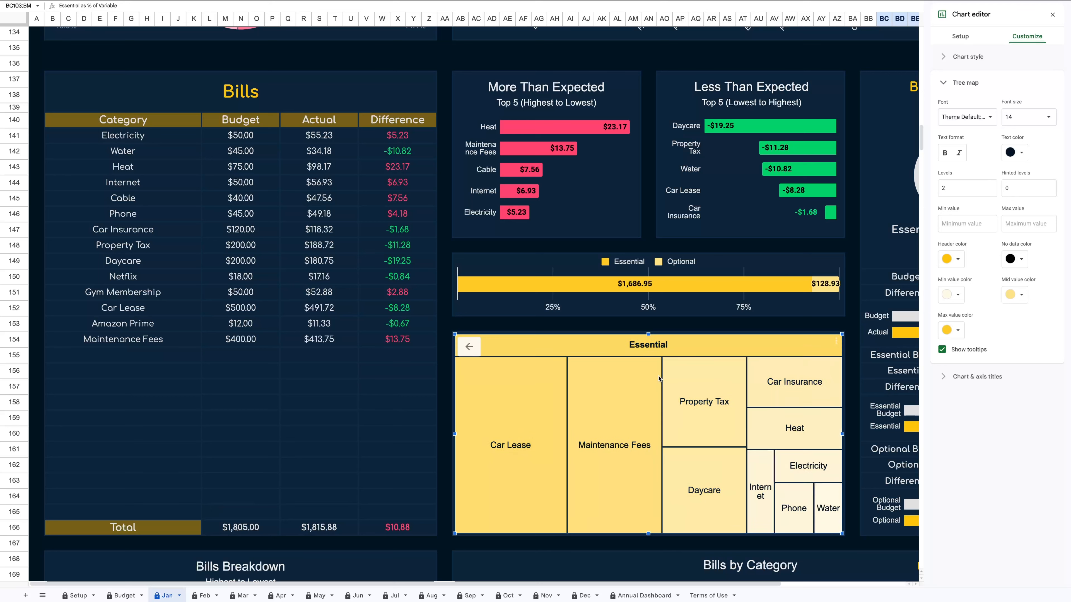
pyautogui.click(468, 347)
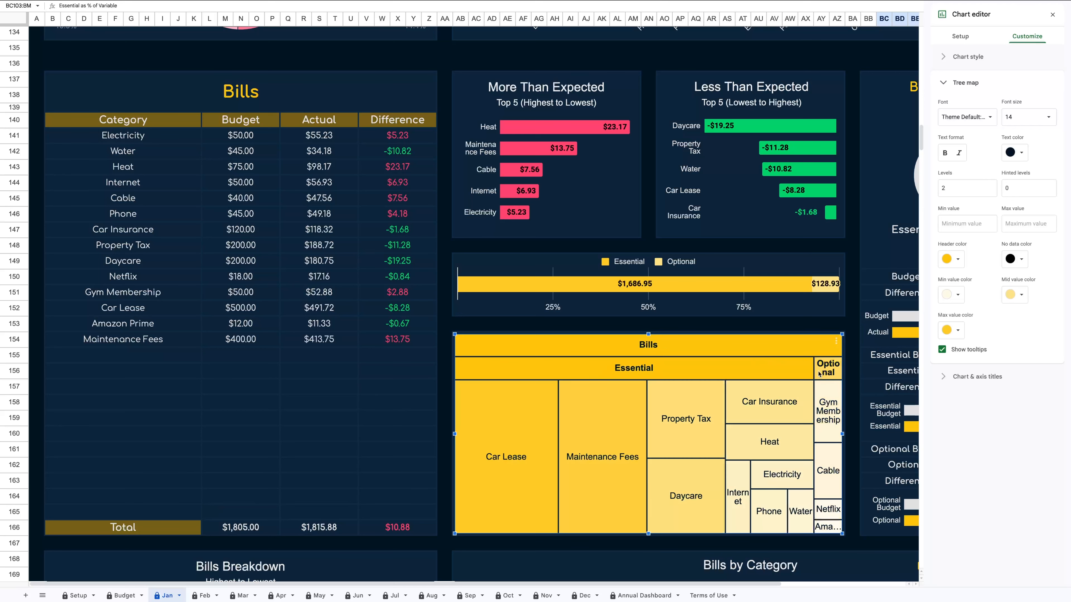
pyautogui.click(827, 412)
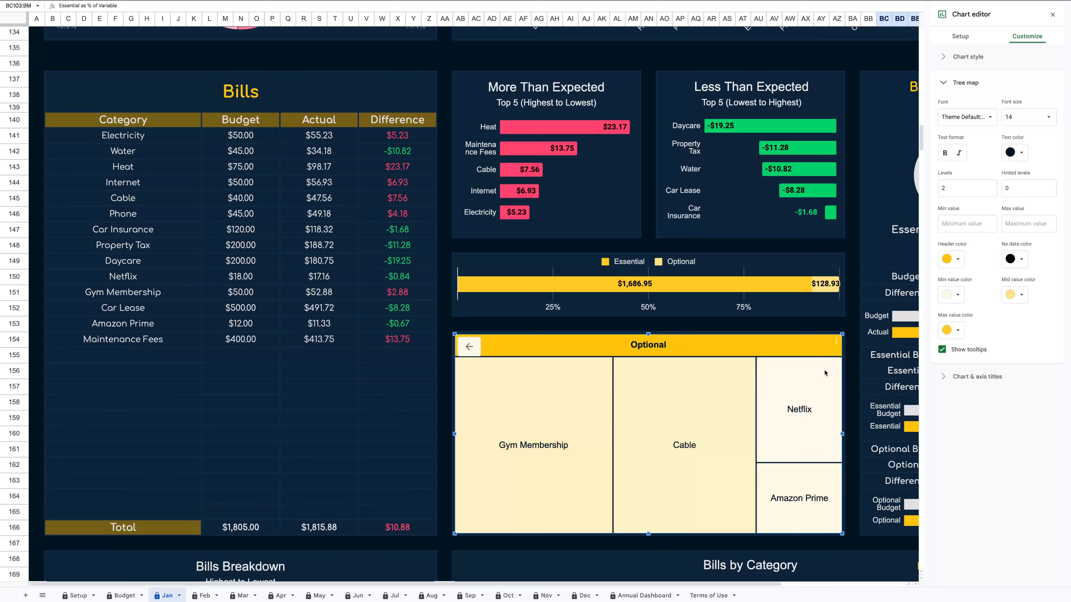
pyautogui.click(1052, 15)
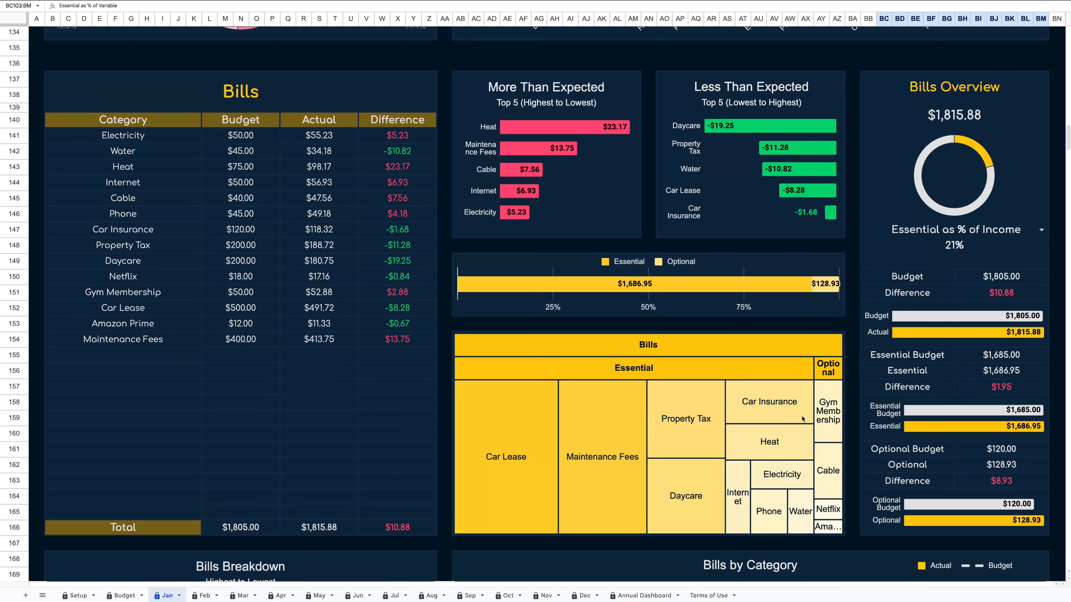
# Switch the Debt Overview selector to Progress This Month.
pyautogui.scroll(-3, 802, 418)
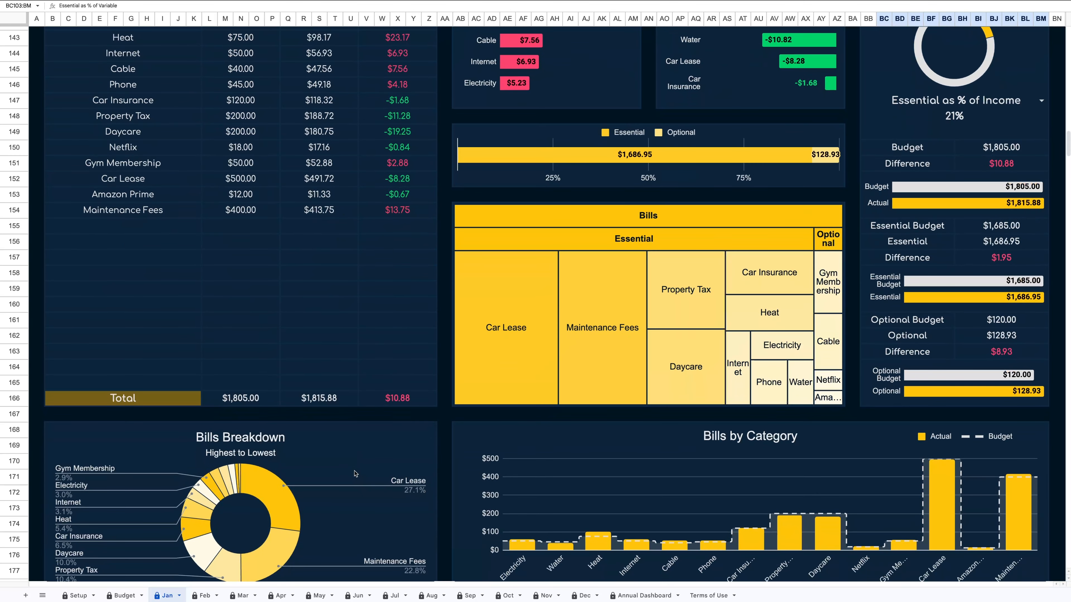
pyautogui.scroll(-2, 356, 475)
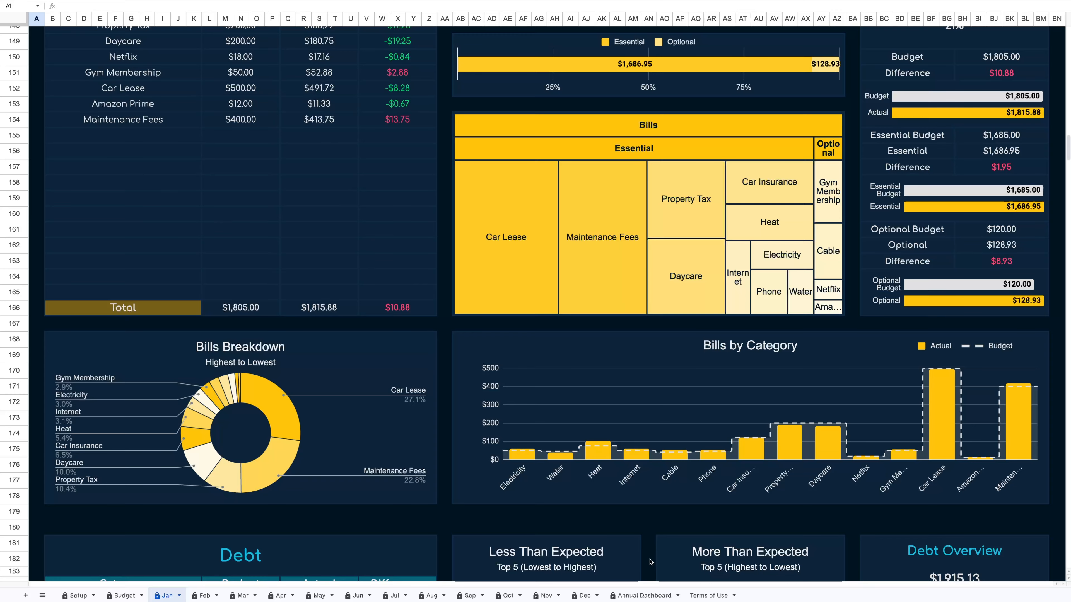
pyautogui.scroll(-7, 650, 561)
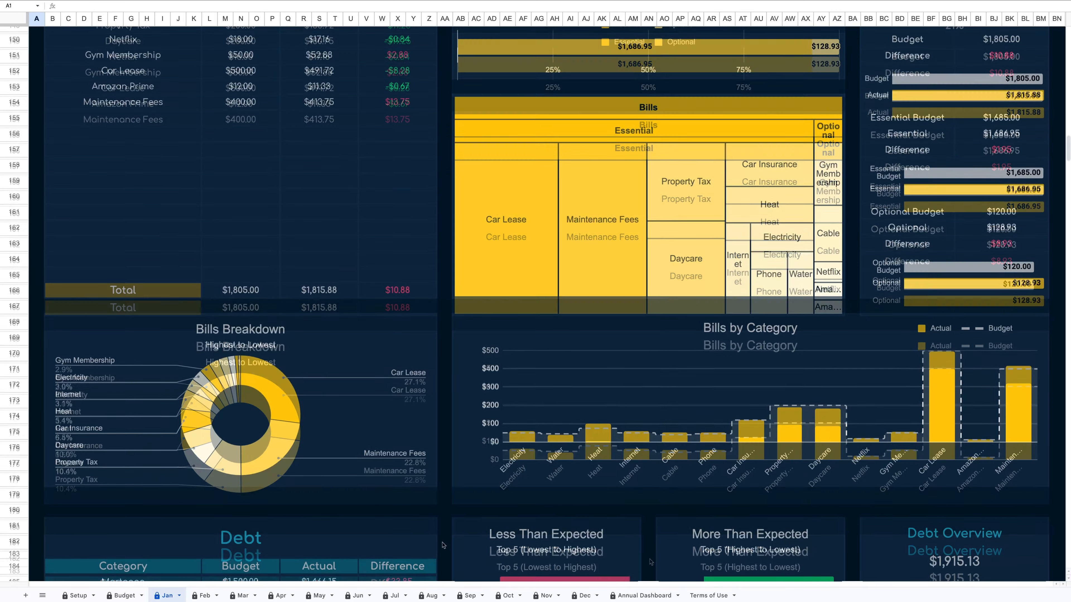
pyautogui.scroll(-4, 443, 549)
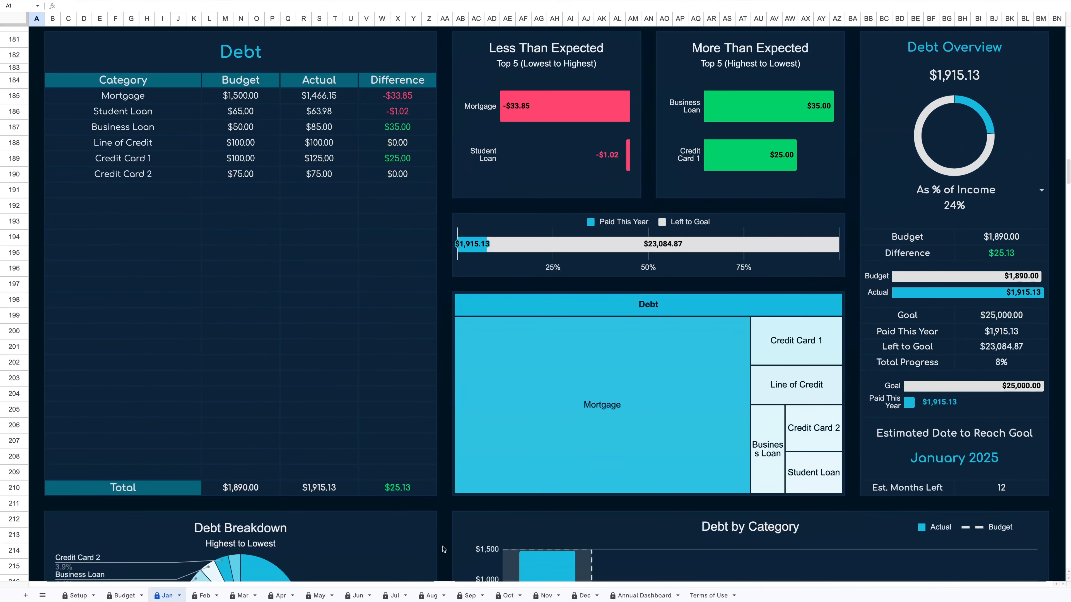
pyautogui.scroll(1, 443, 550)
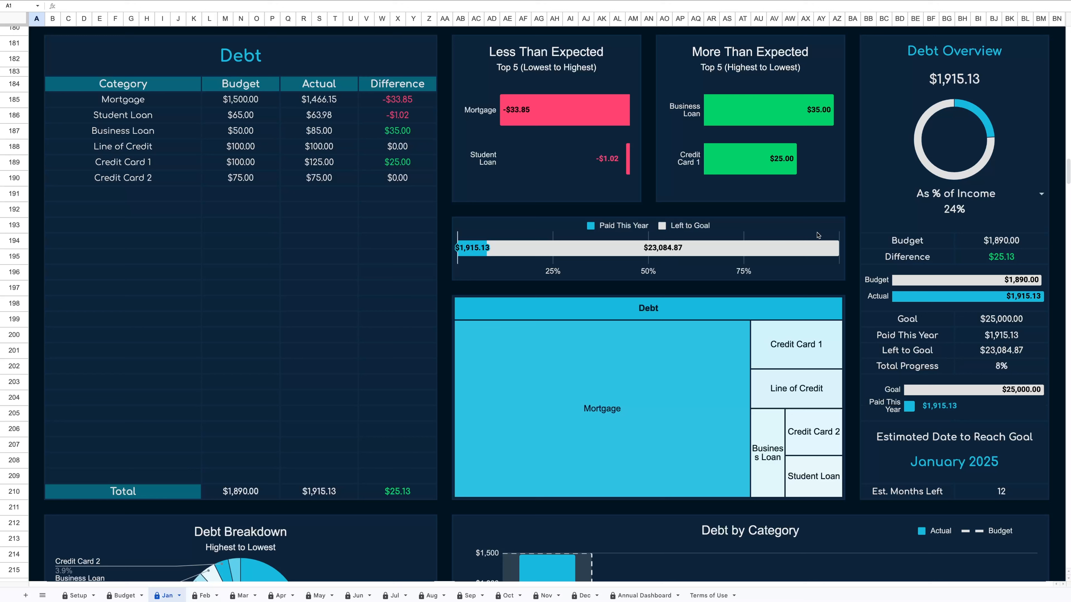
pyautogui.click(1040, 193)
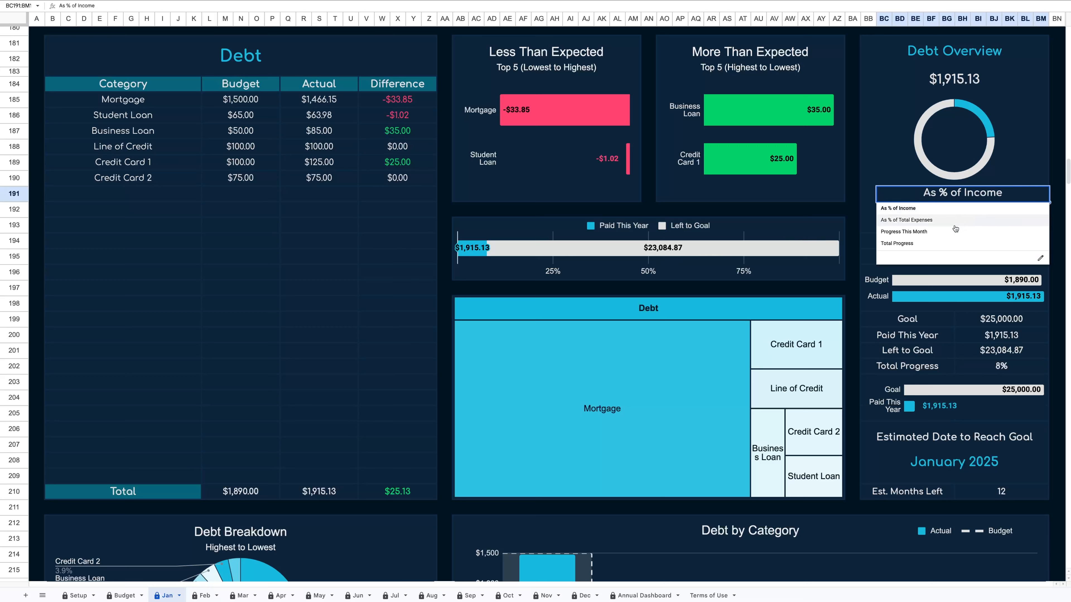
pyautogui.click(939, 234)
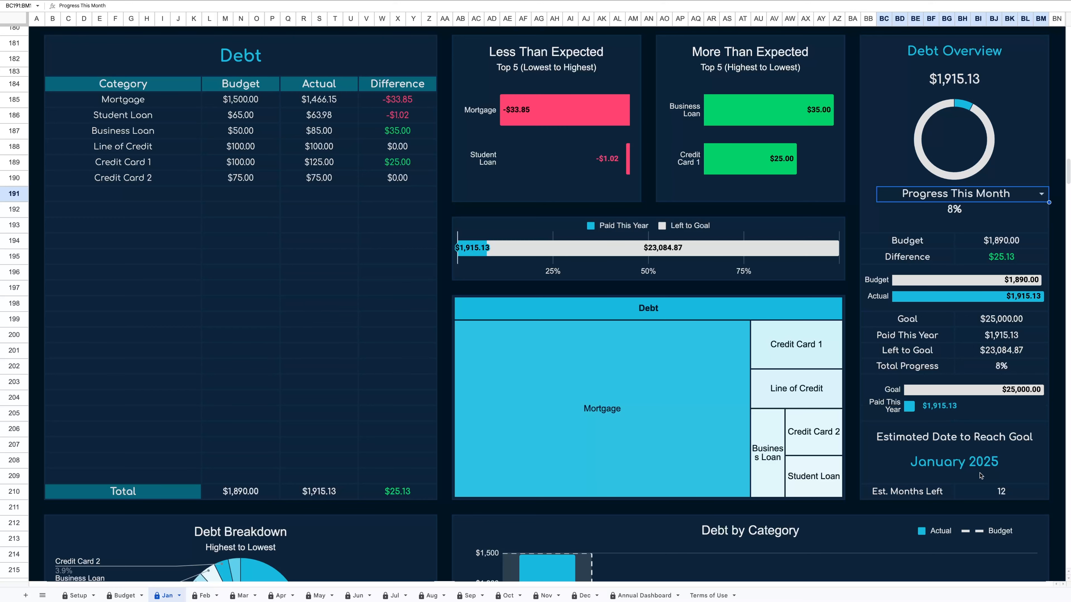
# Examine the Investments and Savings sections of the January dashboard.
pyautogui.scroll(-8, 778, 484)
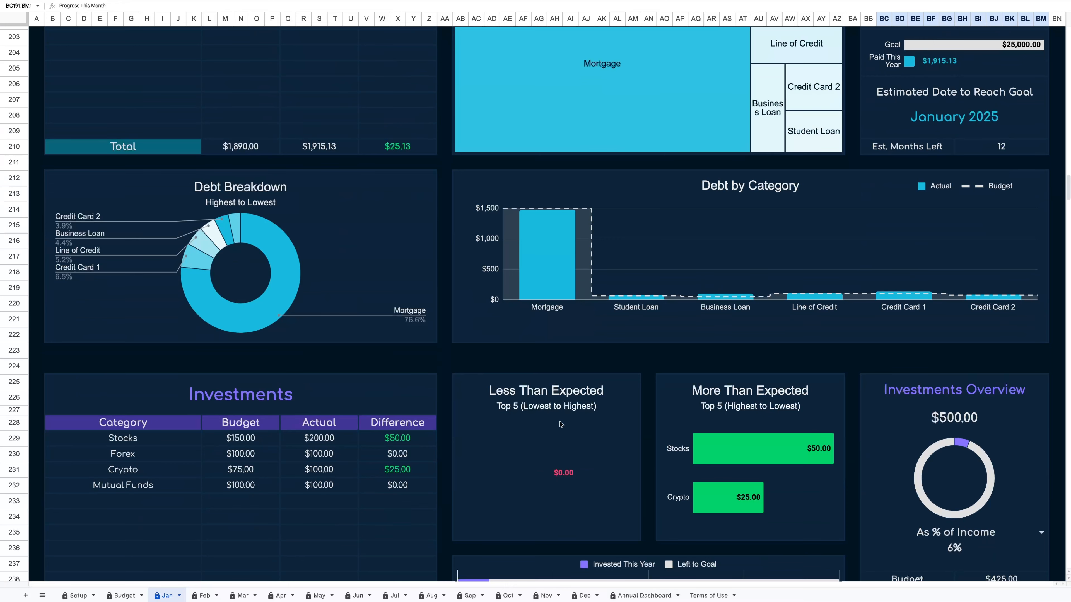
pyautogui.scroll(-4, 560, 423)
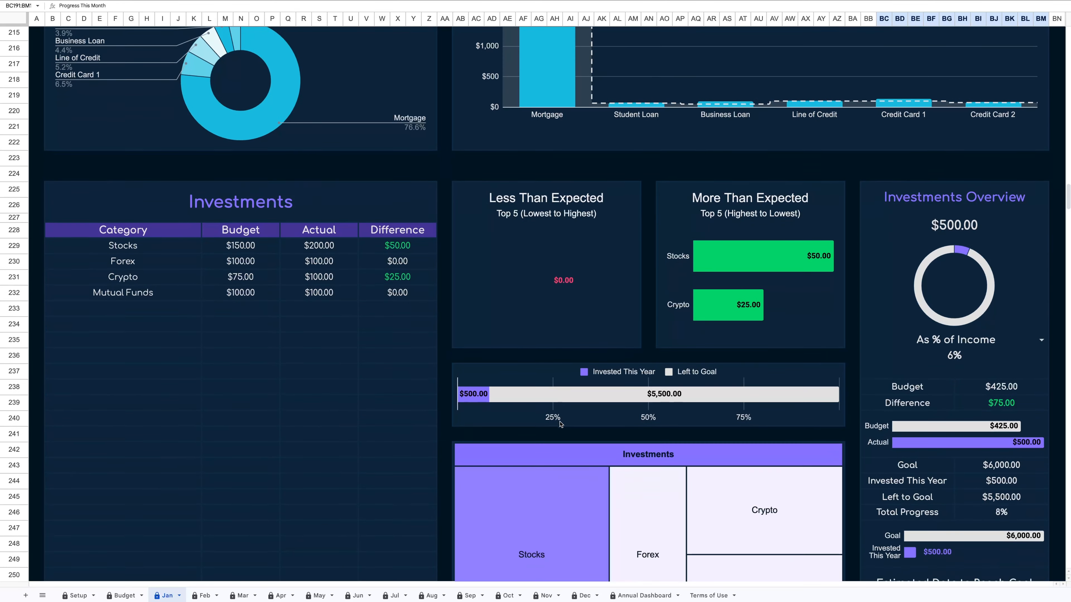
pyautogui.scroll(-9, 560, 424)
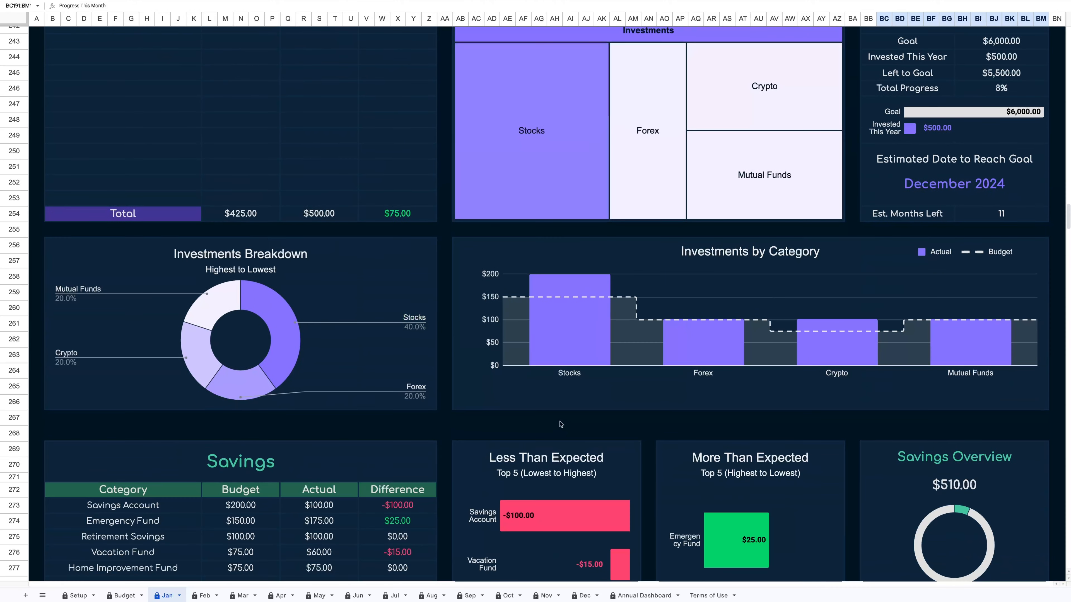
pyautogui.scroll(-1, 560, 424)
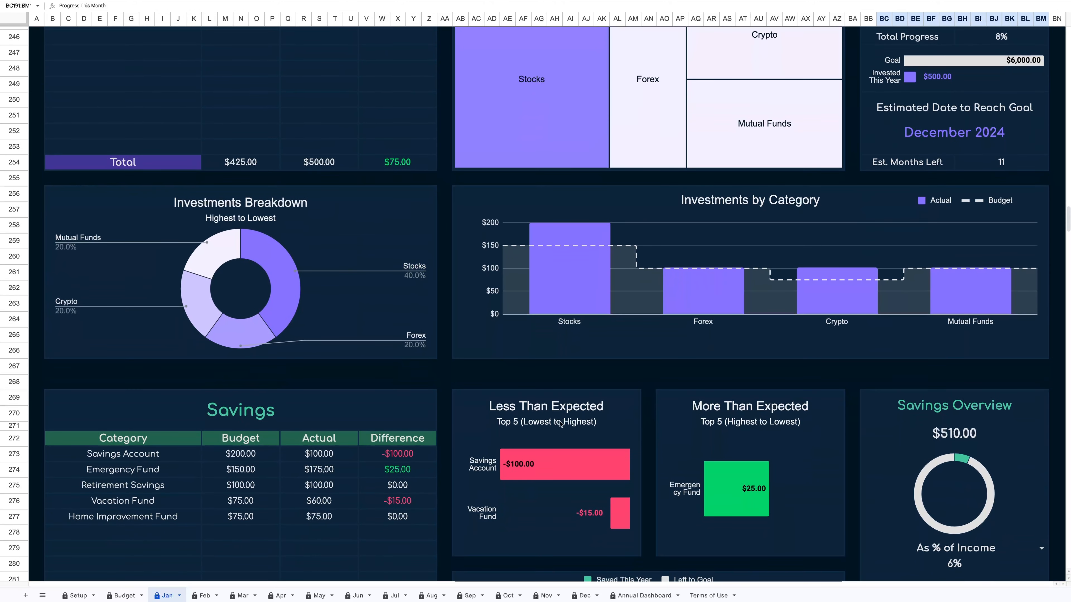
pyautogui.scroll(-5, 561, 424)
pyautogui.scroll(-4, 561, 423)
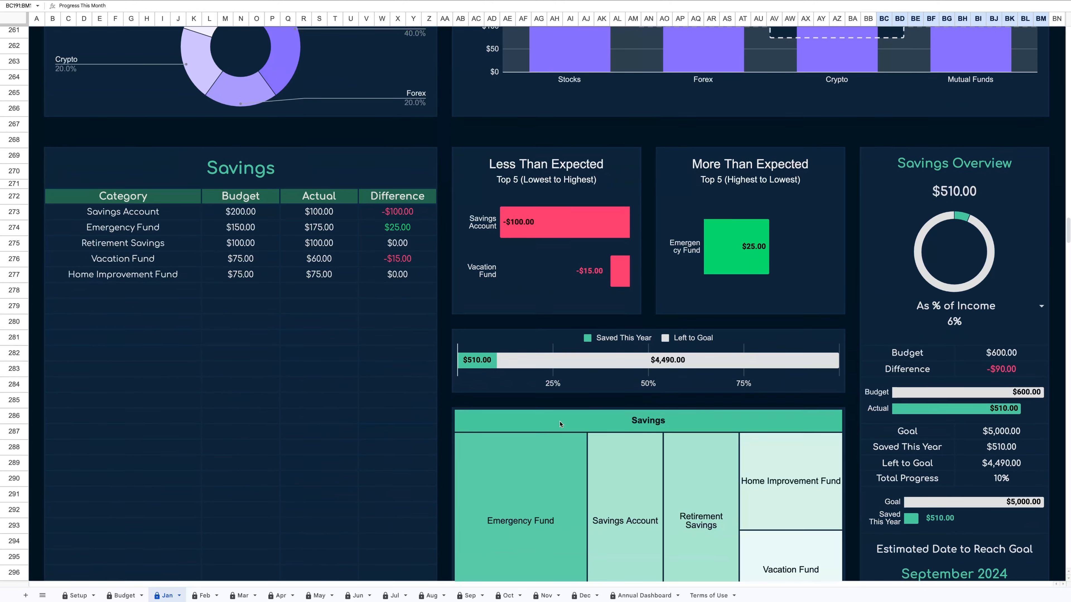
pyautogui.scroll(-1, 560, 423)
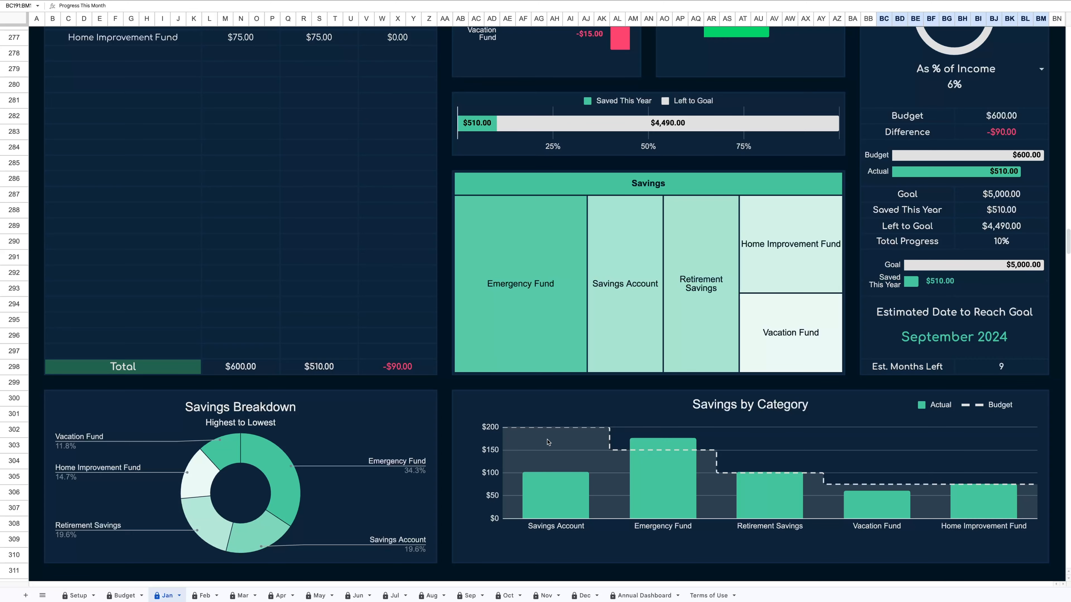
# Open the Annual Dashboard sheet and examine its summary, Income, Variable and Bills sections.
pyautogui.click(644, 595)
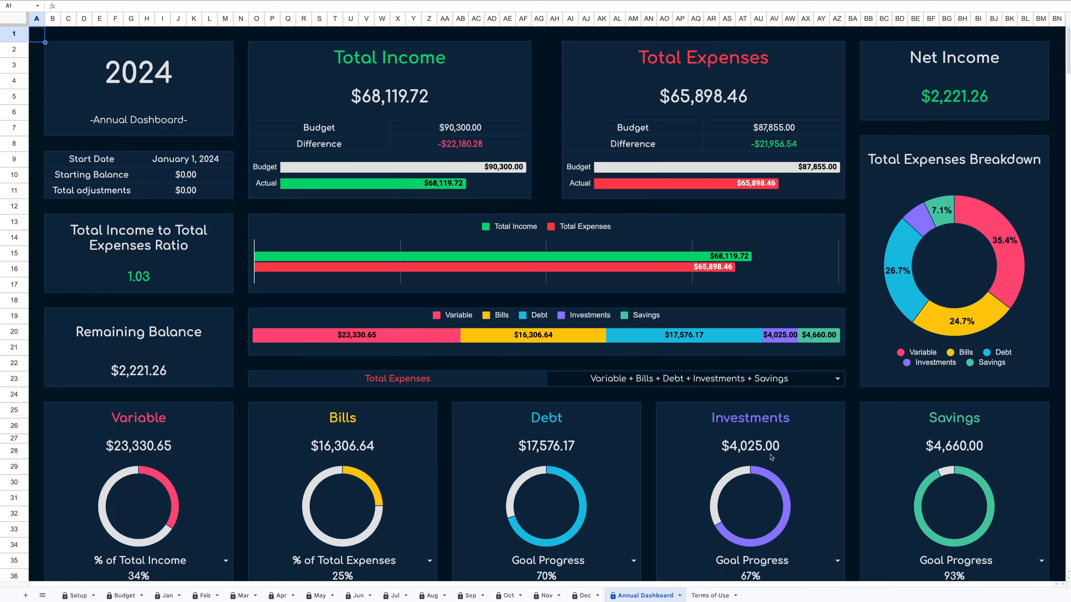
pyautogui.scroll(-6, 914, 447)
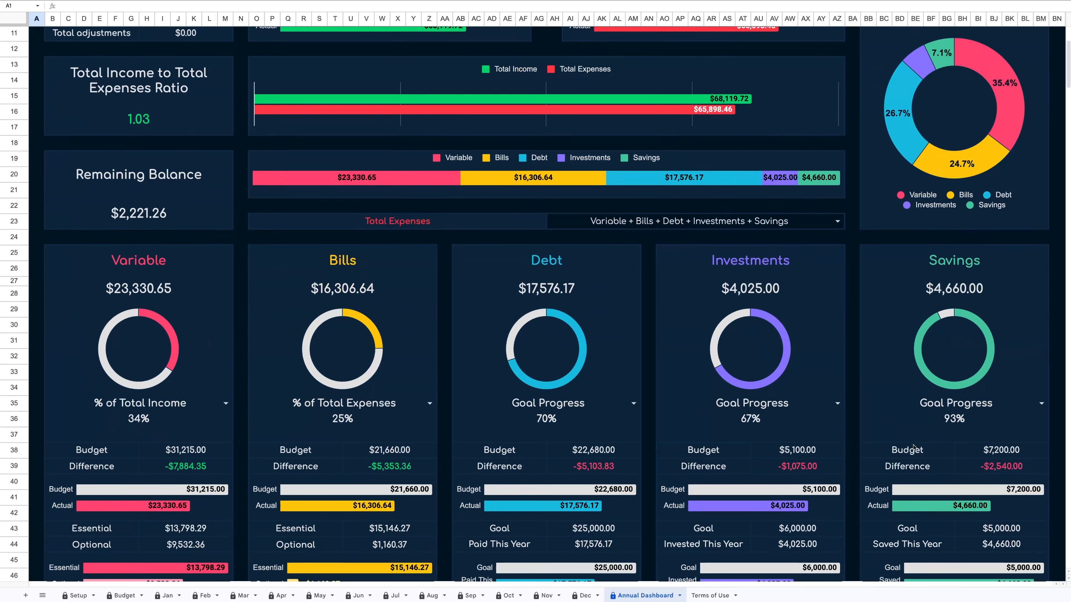
pyautogui.scroll(-6, 914, 447)
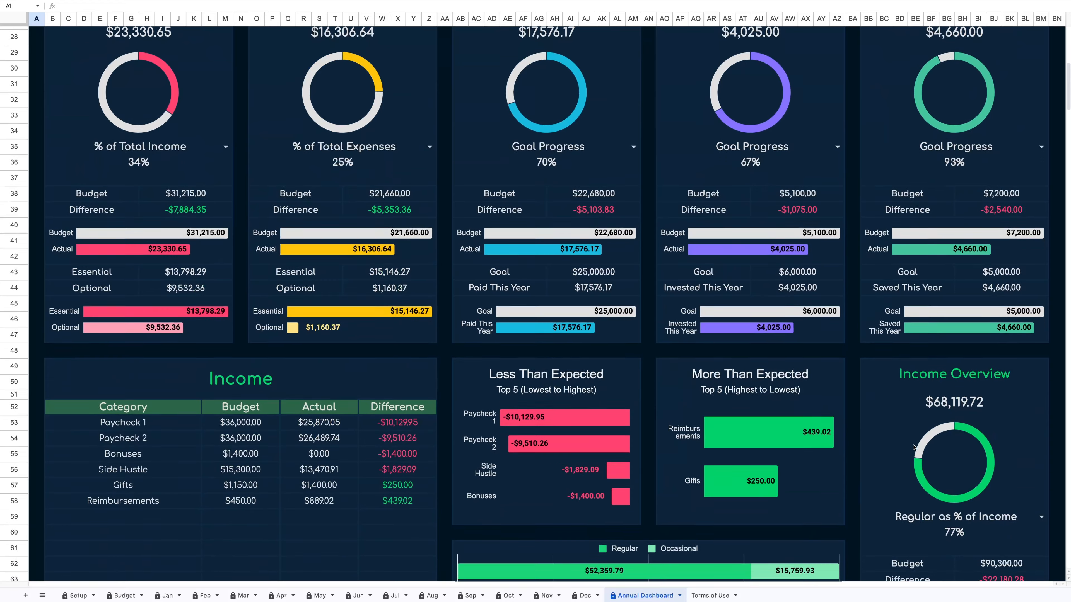
pyautogui.scroll(-3, 914, 448)
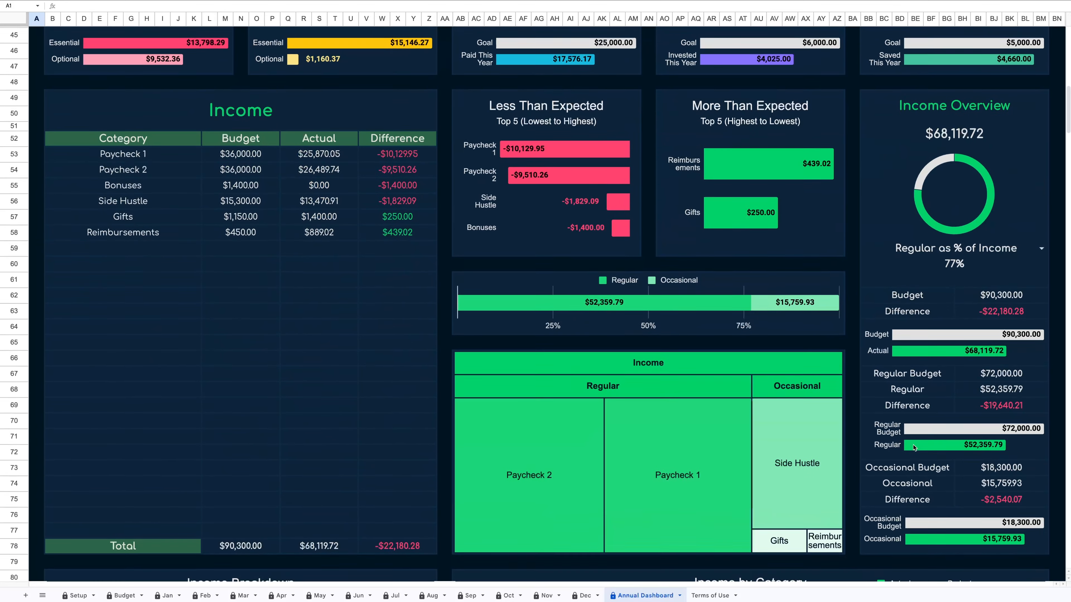
pyautogui.scroll(-11, 914, 447)
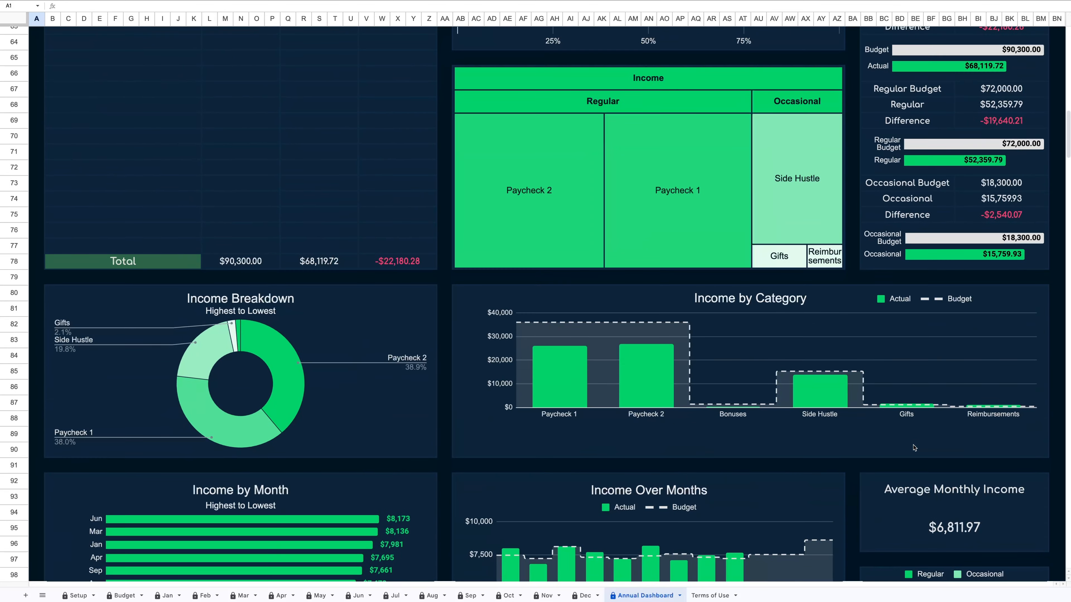
pyautogui.scroll(-1, 914, 448)
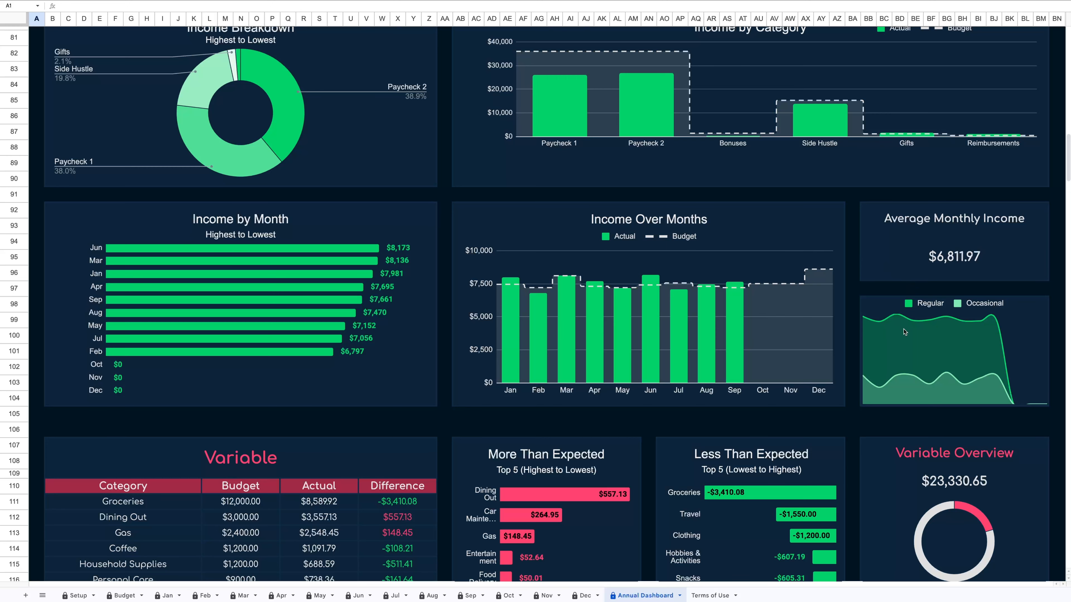
pyautogui.scroll(-7, 903, 332)
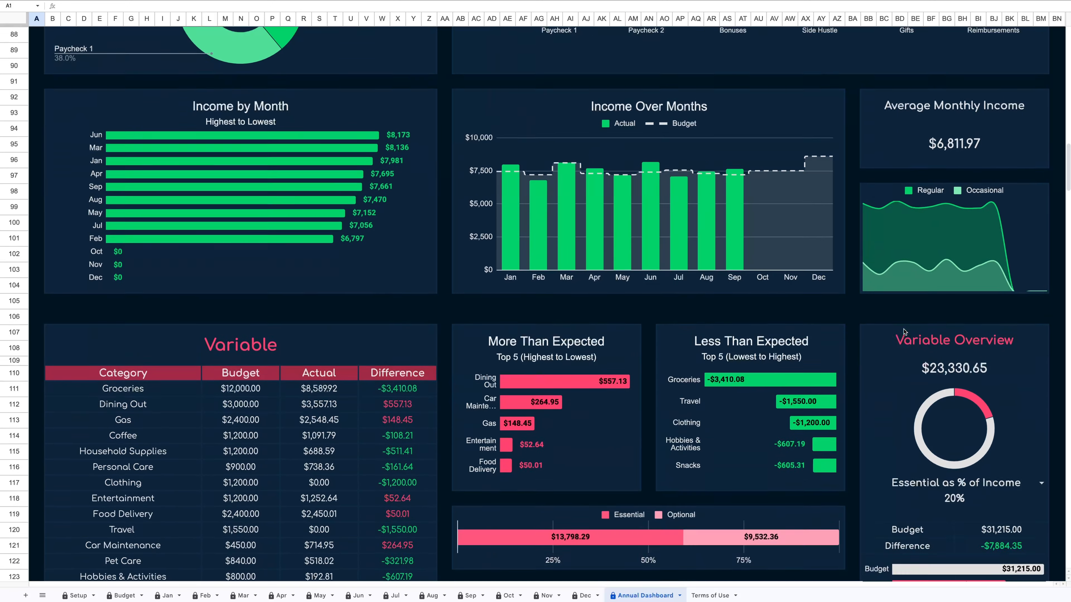
pyautogui.scroll(-10, 904, 332)
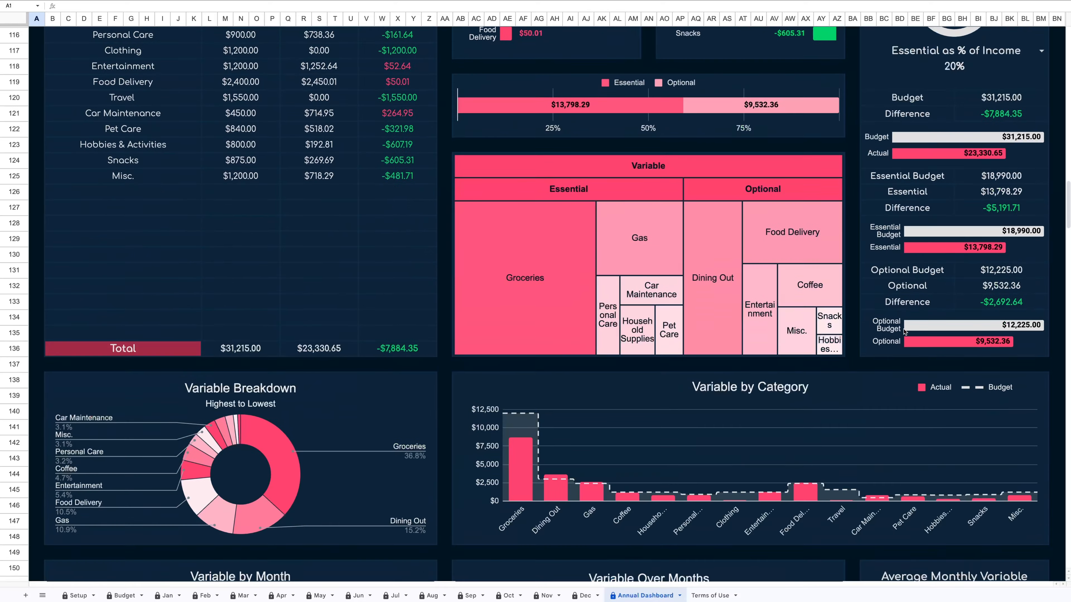
pyautogui.scroll(-6, 904, 331)
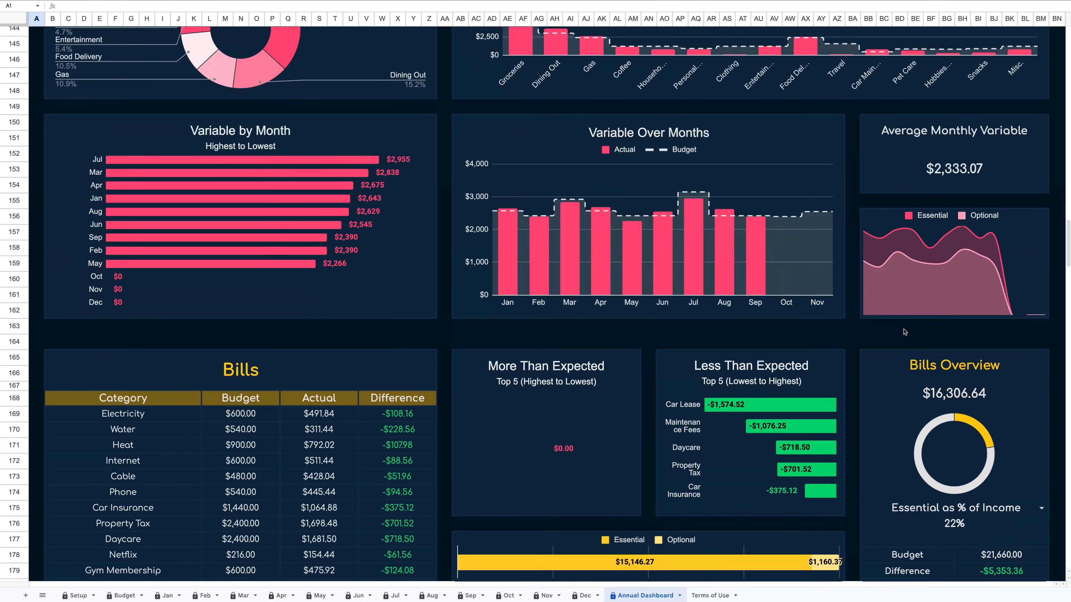
pyautogui.scroll(-6, 903, 332)
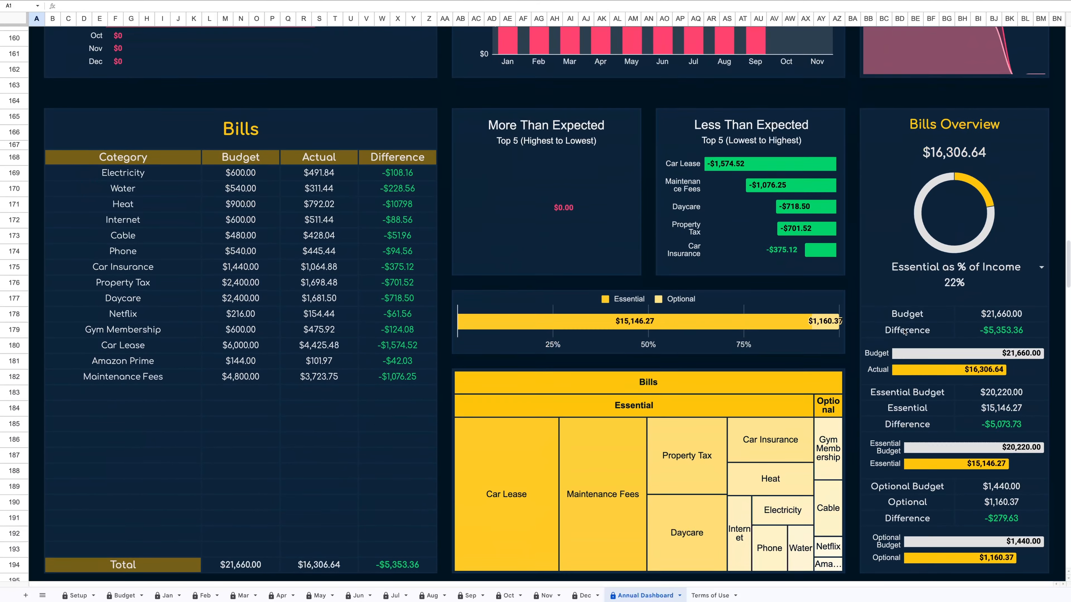
pyautogui.scroll(-6, 904, 332)
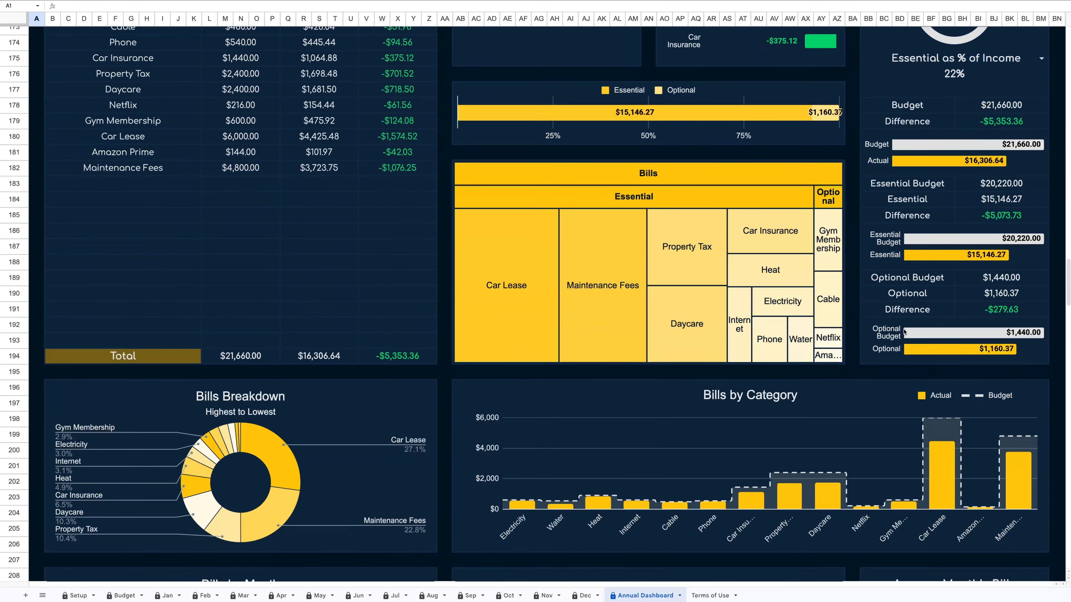
pyautogui.scroll(-6, 903, 332)
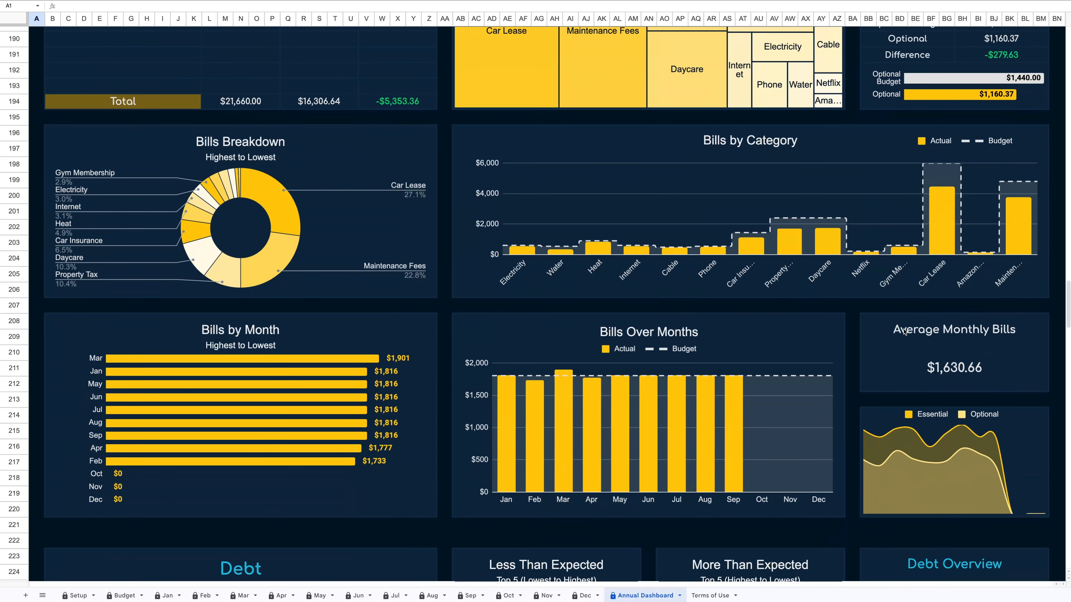
pyautogui.scroll(-6, 903, 332)
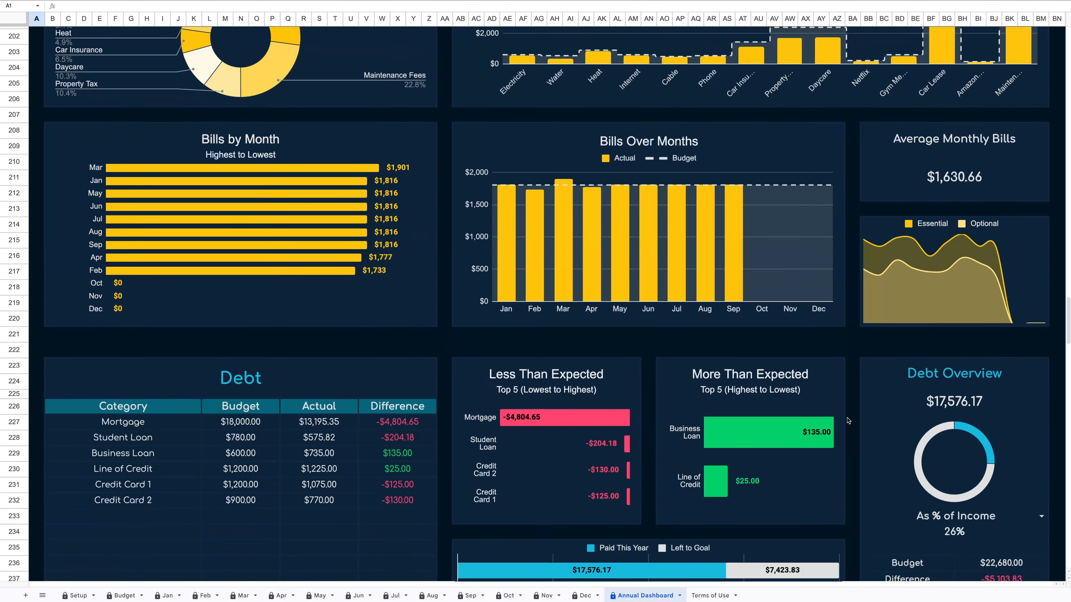
# Examine the Debt, Investments and Savings sections of the Annual Dashboard.
pyautogui.scroll(-15, 848, 420)
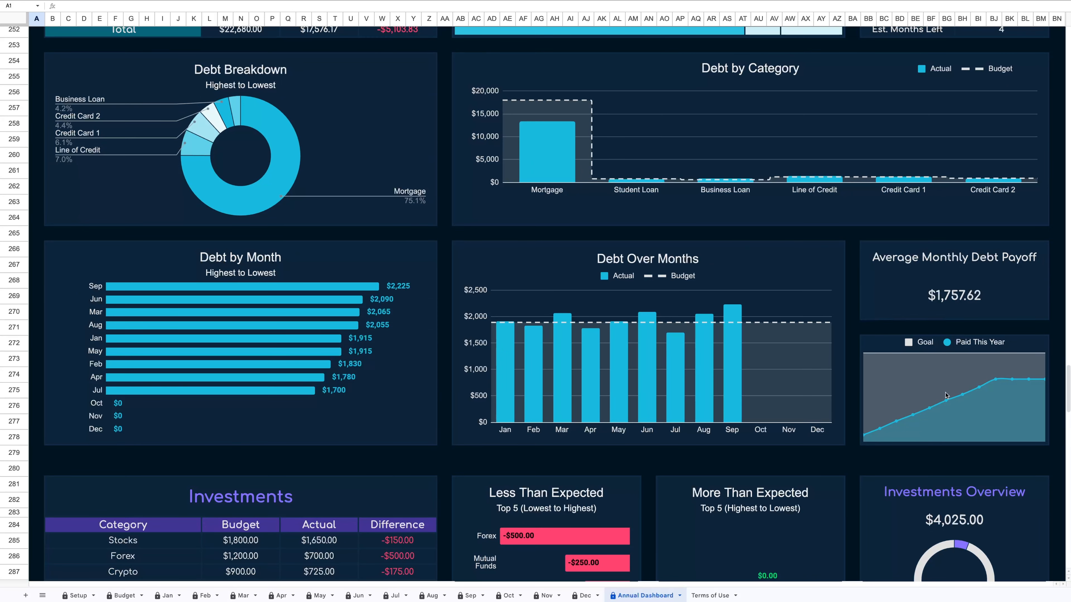
pyautogui.scroll(-10, 945, 395)
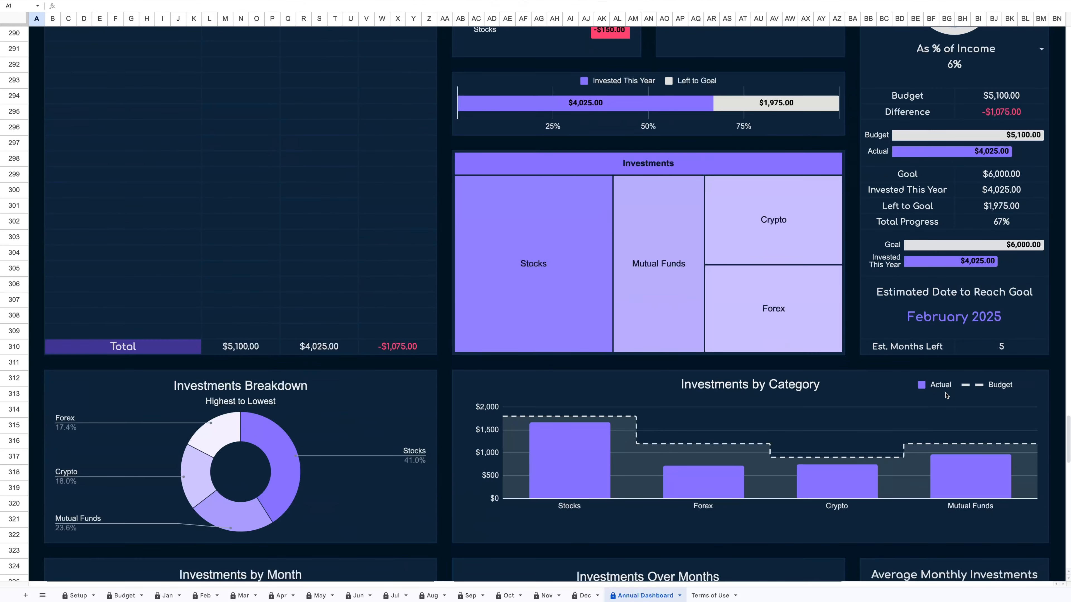
pyautogui.scroll(-4, 945, 395)
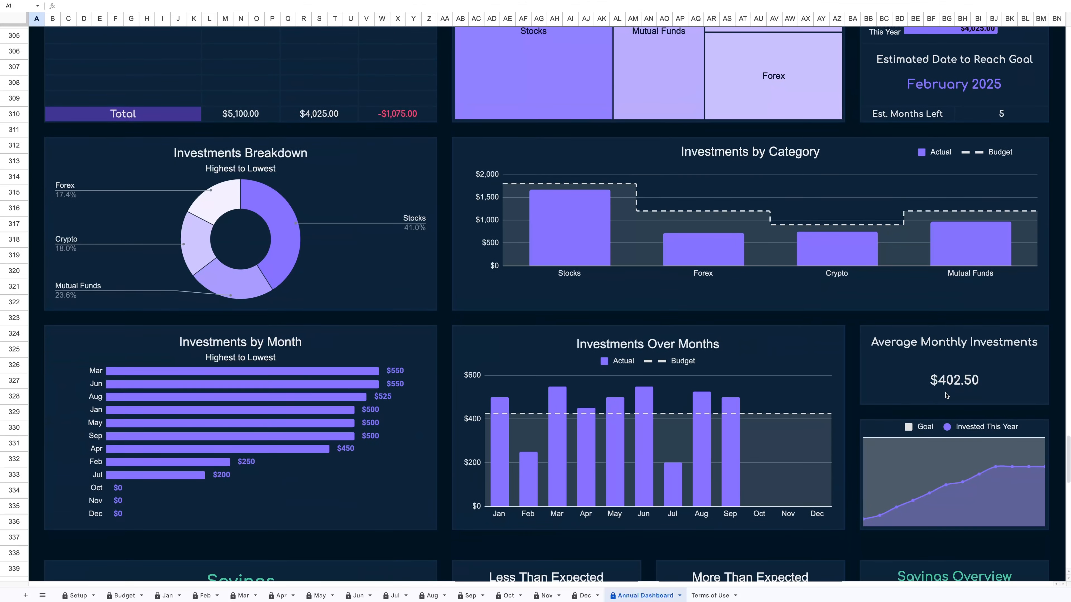
pyautogui.scroll(-8, 946, 395)
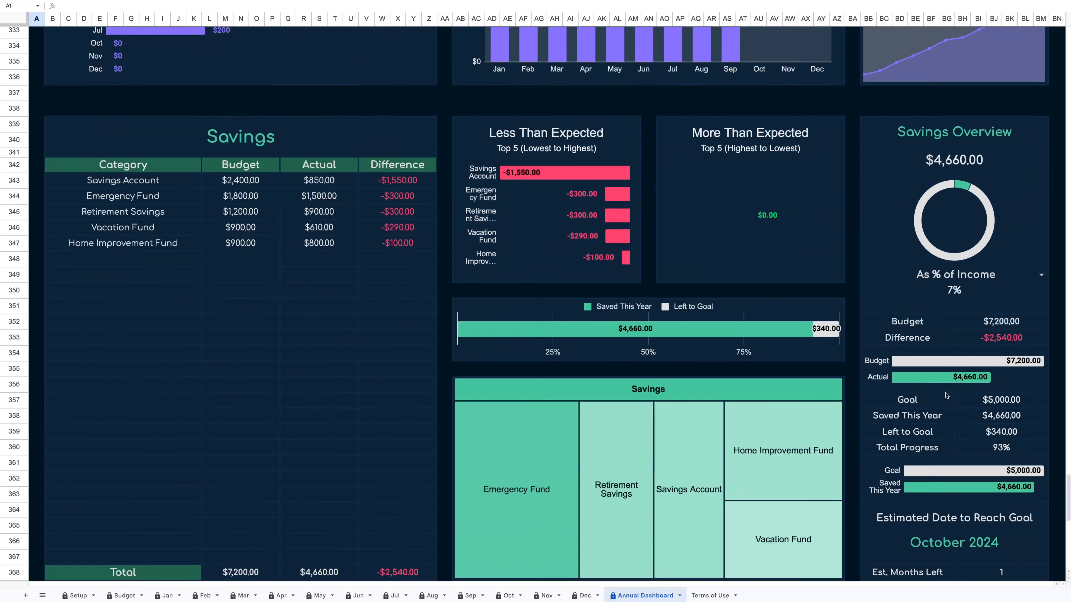
pyautogui.scroll(-5, 945, 395)
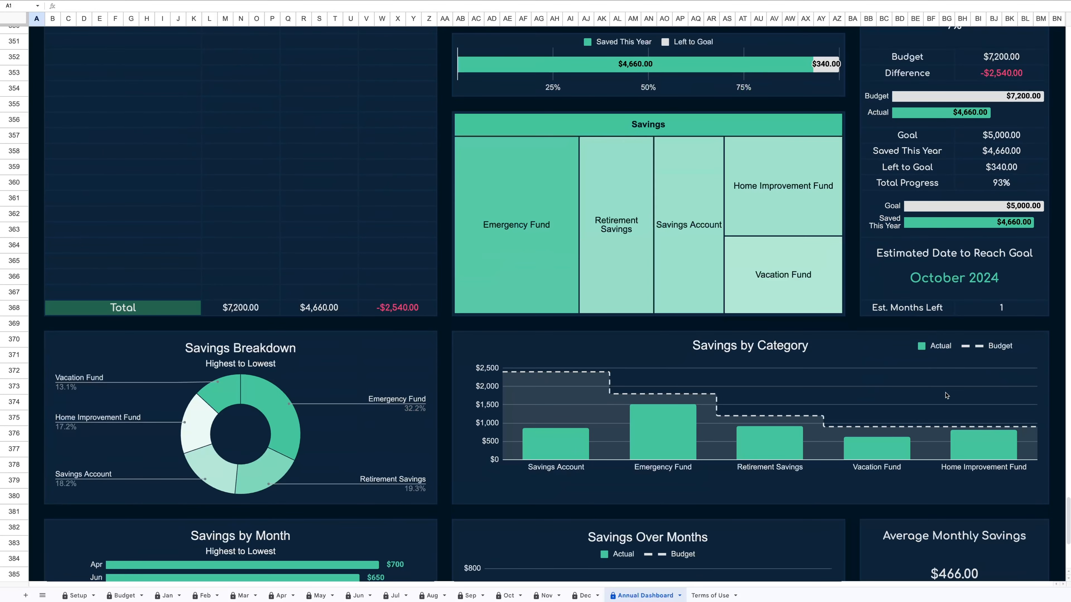
pyautogui.scroll(-3, 946, 395)
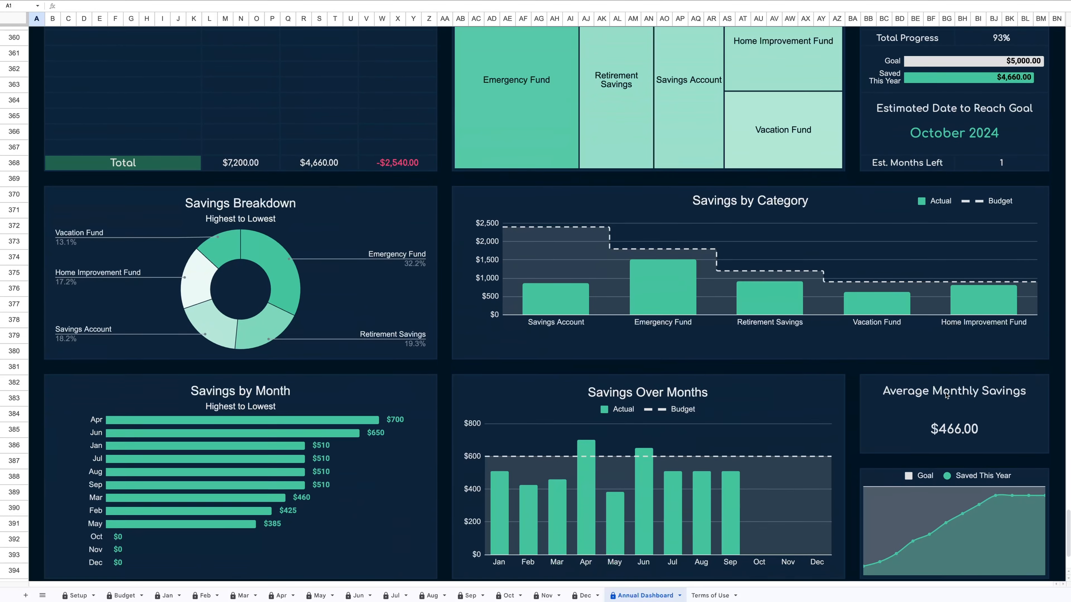